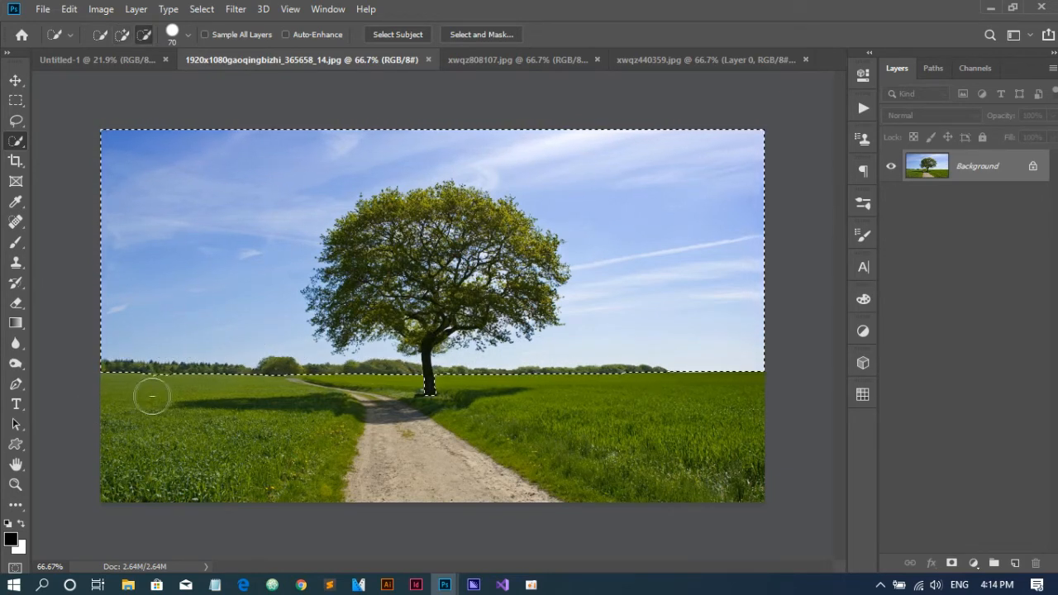
# Mask the layer with the sky-and-tree selection, invert the mask so only the grass field remains, and apply it
pyautogui.keyDown('alt'); pyautogui.click(427, 400); pyautogui.keyUp('alt')
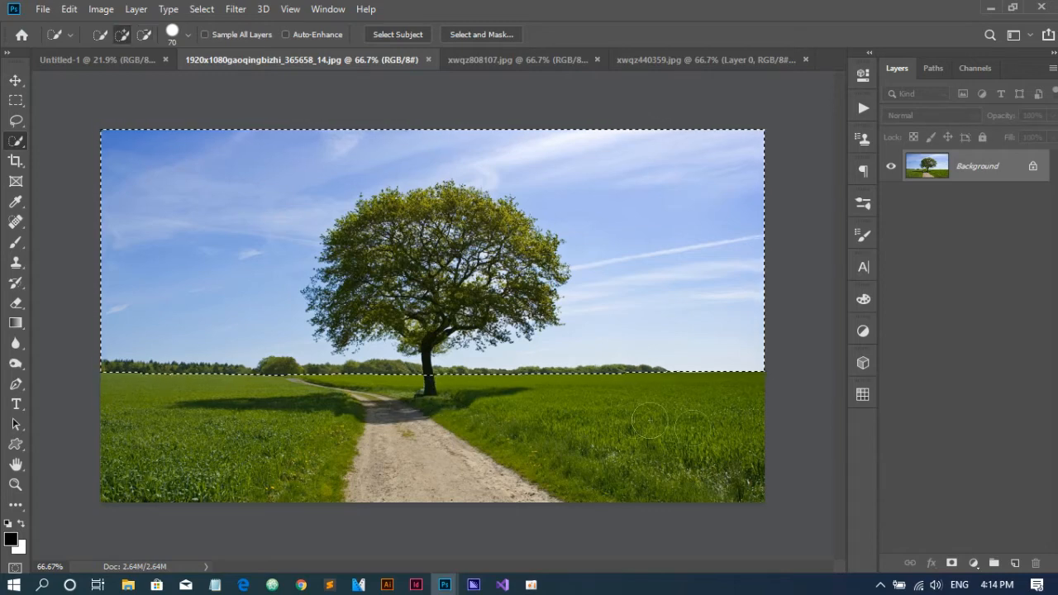
pyautogui.click(953, 564)
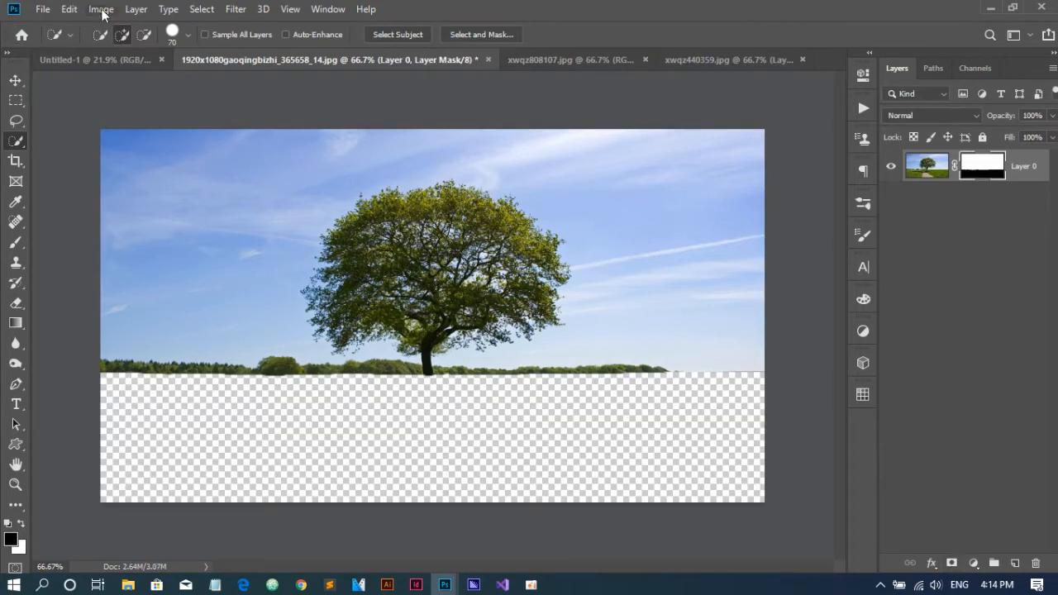
pyautogui.click(101, 9)
pyautogui.moveTo(108, 47)
pyautogui.click(295, 230)
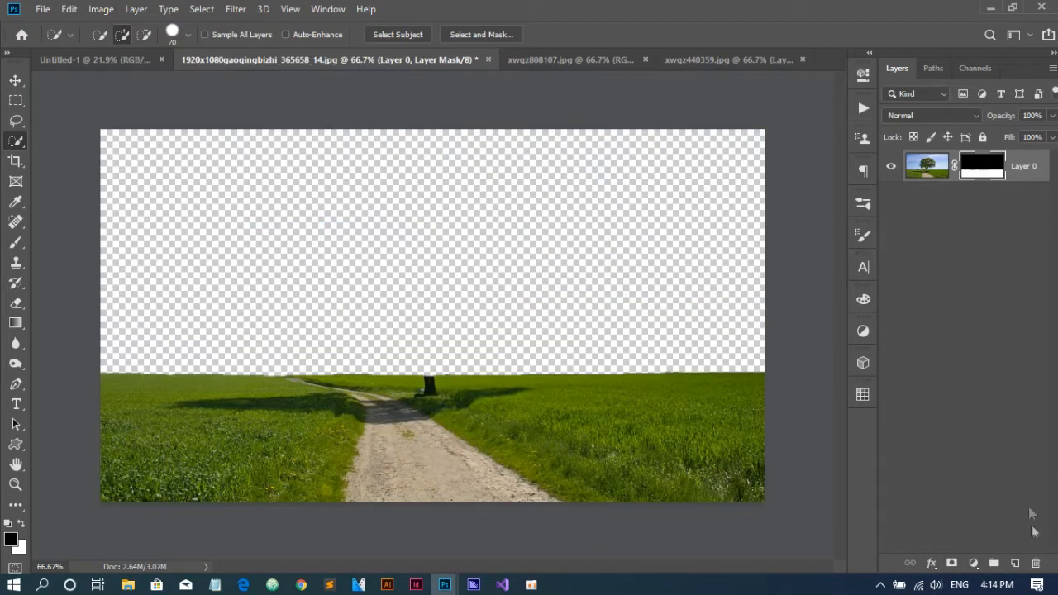
pyautogui.moveTo(1026, 483); pyautogui.dragTo(1036, 563)
# Copy the cut-out field into the Untitled-1 document and transform it to fill the lower part of the canvas
pyautogui.press('v')
pyautogui.moveTo(340, 447); pyautogui.dragTo(433, 479)
pyautogui.hotkey('ctrl', 't')
pyautogui.moveTo(432, 333)
pyautogui.mouseDown()
pyautogui.moveTo(434, 310)
pyautogui.moveTo(432, 338)
pyautogui.mouseUp()
pyautogui.click(747, 34)
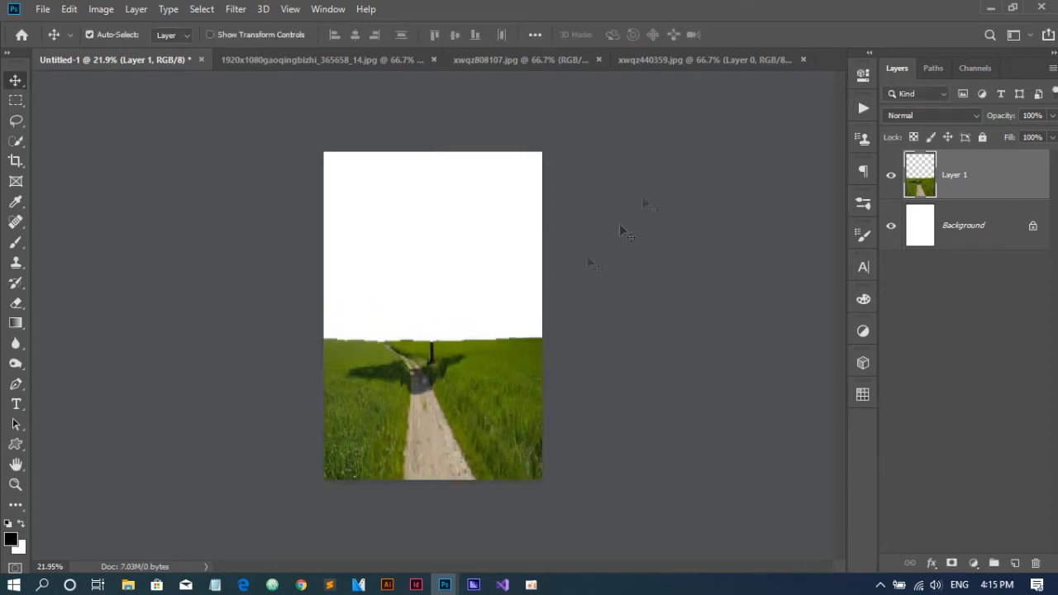
# Draw a closed Pen path around the dirt road from the canvas's lower edge to the horizon and convert it to a selection
pyautogui.hotkey('ctrl', '0')
pyautogui.click(16, 384)
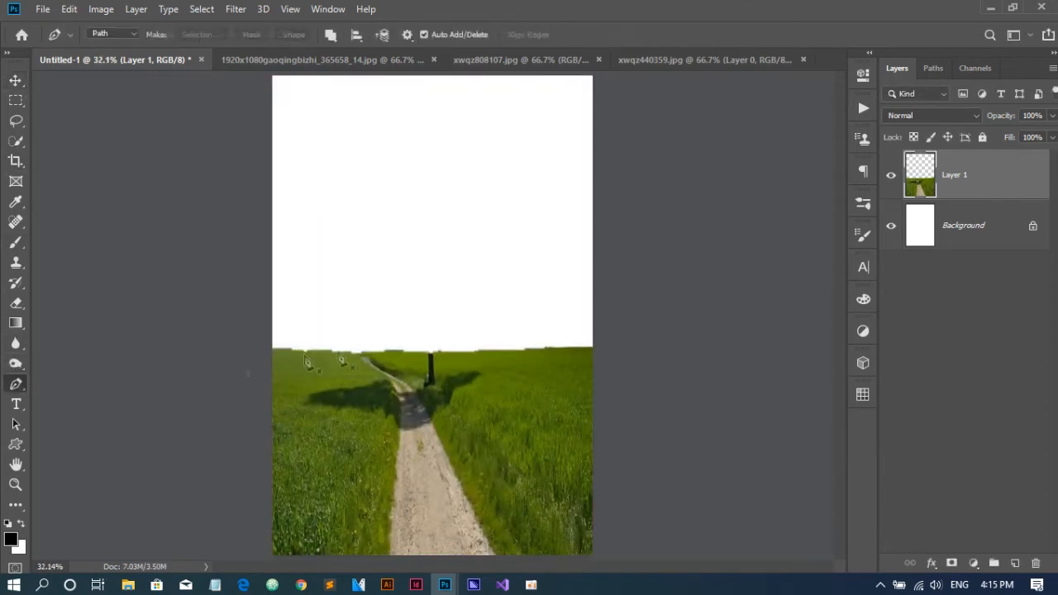
pyautogui.click(337, 350)
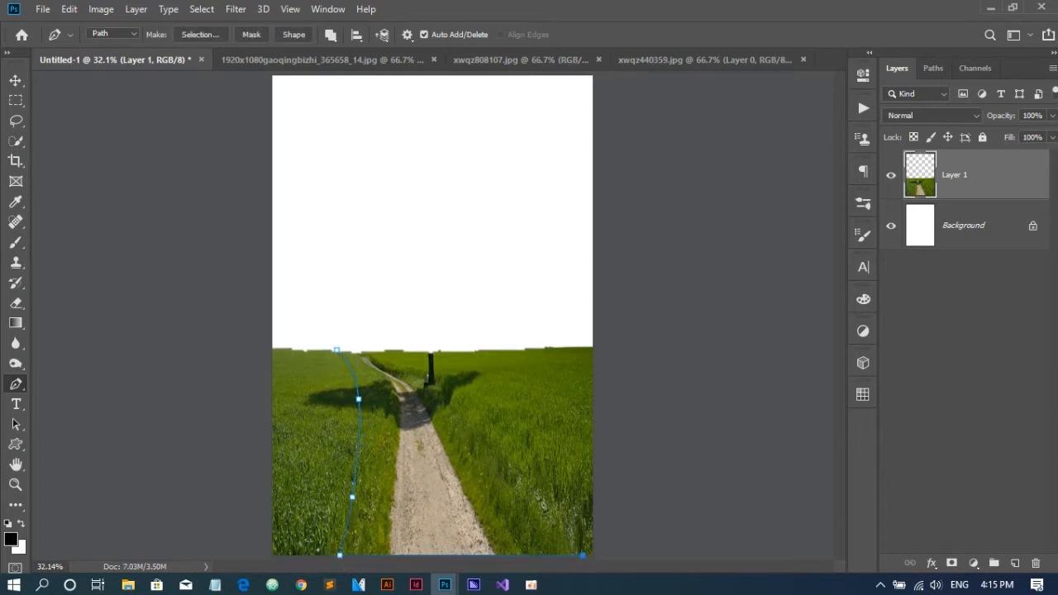
pyautogui.click(559, 555)
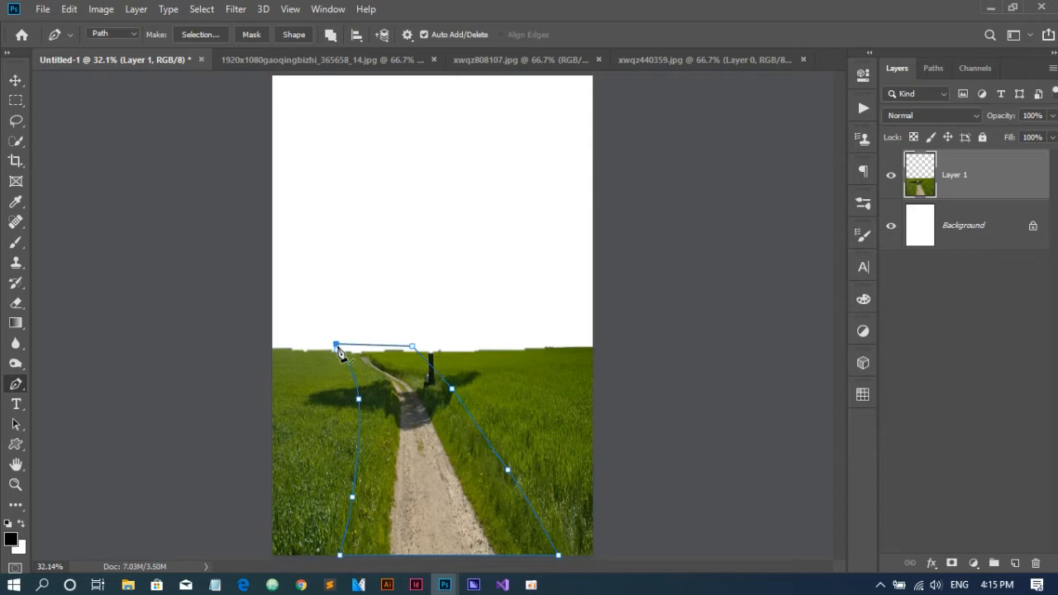
pyautogui.rightClick(382, 394)
pyautogui.click(450, 118)
pyautogui.click(727, 180)
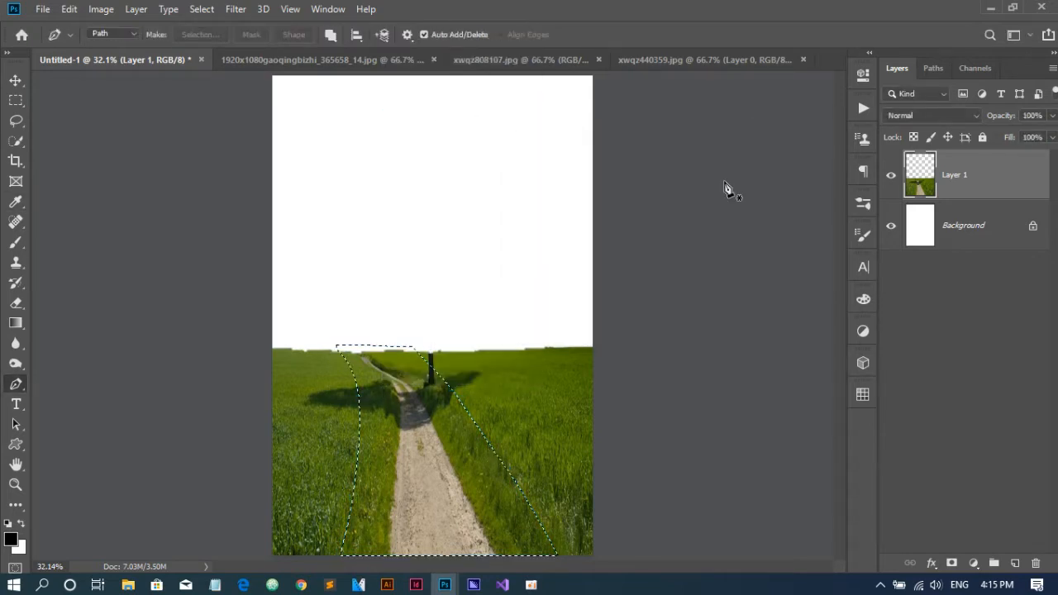
# Hide the selected road area with an inverted layer mask on Layer 1 and apply the mask permanently
pyautogui.keyDown('alt'); pyautogui.click(952, 563); pyautogui.keyUp('alt')
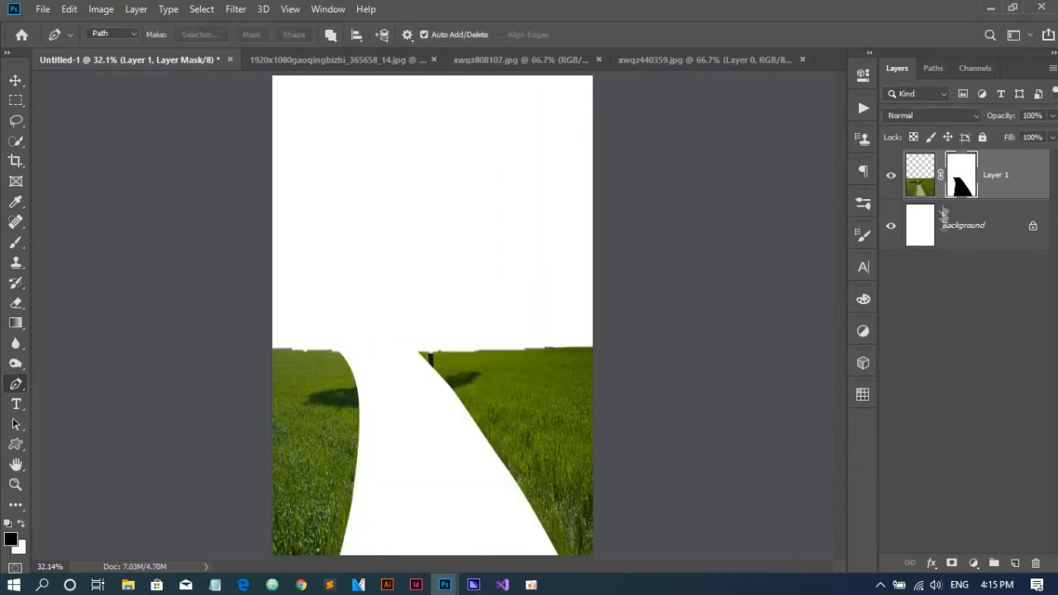
pyautogui.click(1034, 561)
pyautogui.click(14, 82)
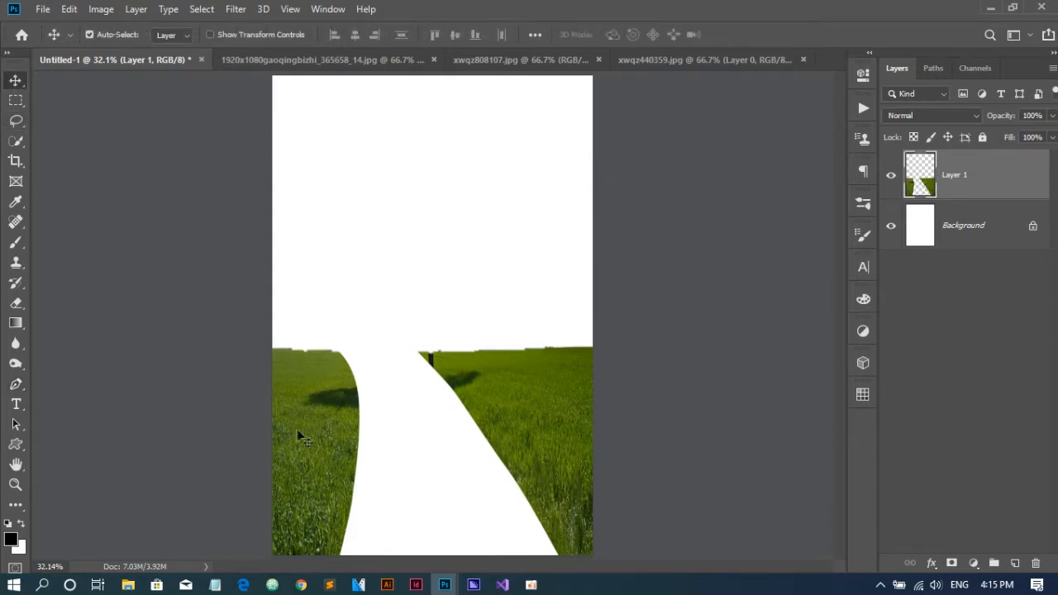
# Remove the tree shadows from the grass on both sides of the gap with a 125 px content-aware Spot Healing Brush
pyautogui.click(15, 221)
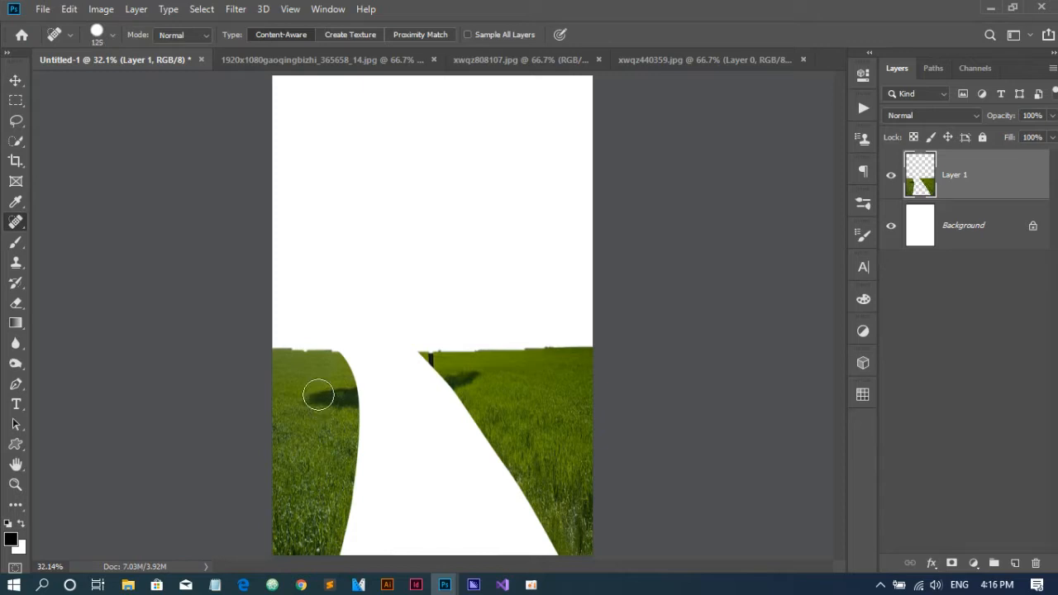
pyautogui.moveTo(326, 395); pyautogui.dragTo(341, 395)
pyautogui.moveTo(485, 380); pyautogui.dragTo(460, 373)
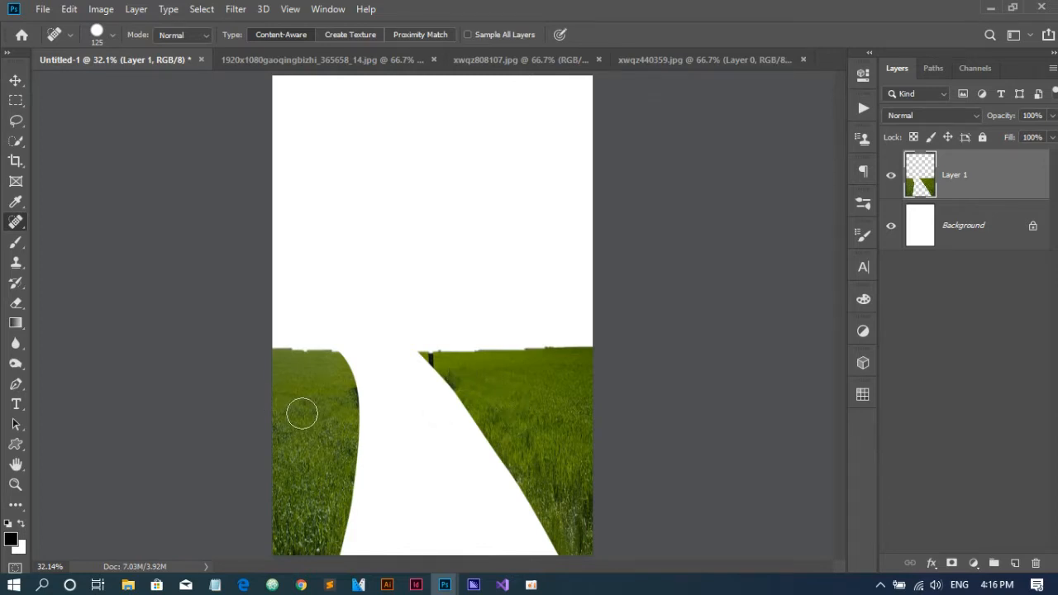
pyautogui.click(16, 80)
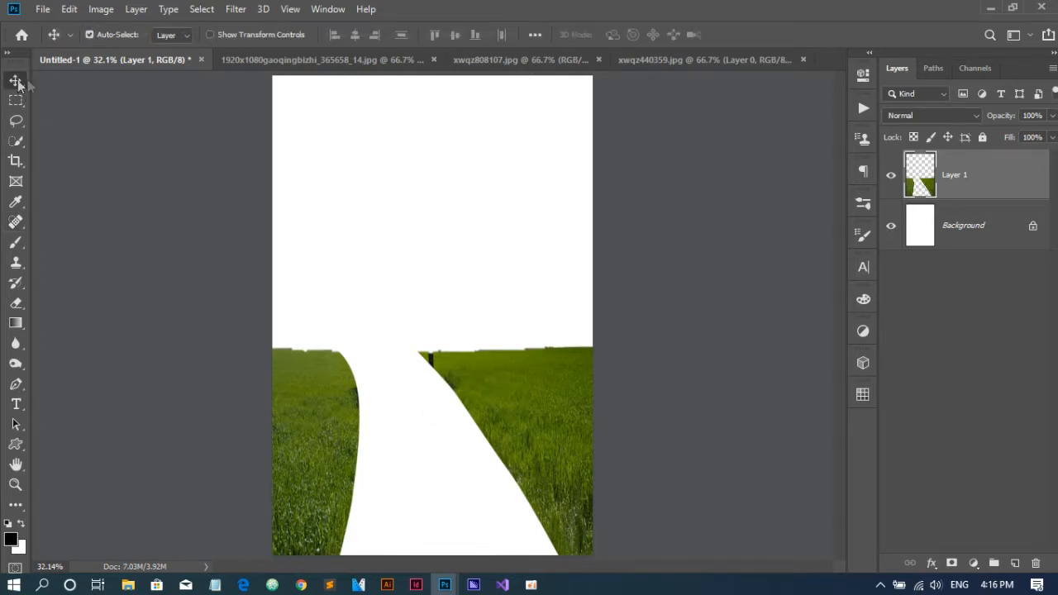
# Select a wide rectangle of water in xwqz808107.jpg and copy it into the Untitled-1 document
pyautogui.click(522, 57)
pyautogui.press('m')
pyautogui.moveTo(183, 311); pyautogui.dragTo(682, 456)
pyautogui.press('v')
pyautogui.moveTo(431, 411)
pyautogui.mouseDown()
pyautogui.moveTo(157, 100)
pyautogui.moveTo(406, 406)
pyautogui.moveTo(420, 394)
pyautogui.mouseUp()
# Stretch the water to cover the canvas's lower part and place its layer beneath the grass so it fills the road gap
pyautogui.hotkey('ctrl', 't')
pyautogui.moveTo(530, 380); pyautogui.dragTo(593, 381)
pyautogui.moveTo(289, 380); pyautogui.dragTo(271, 383)
pyautogui.moveTo(432, 415); pyautogui.dragTo(427, 563)
pyautogui.click(746, 35)
pyautogui.moveTo(960, 178); pyautogui.dragTo(983, 244)
pyautogui.moveTo(421, 422)
pyautogui.mouseDown()
pyautogui.moveTo(426, 385)
pyautogui.moveTo(416, 405)
pyautogui.mouseUp()
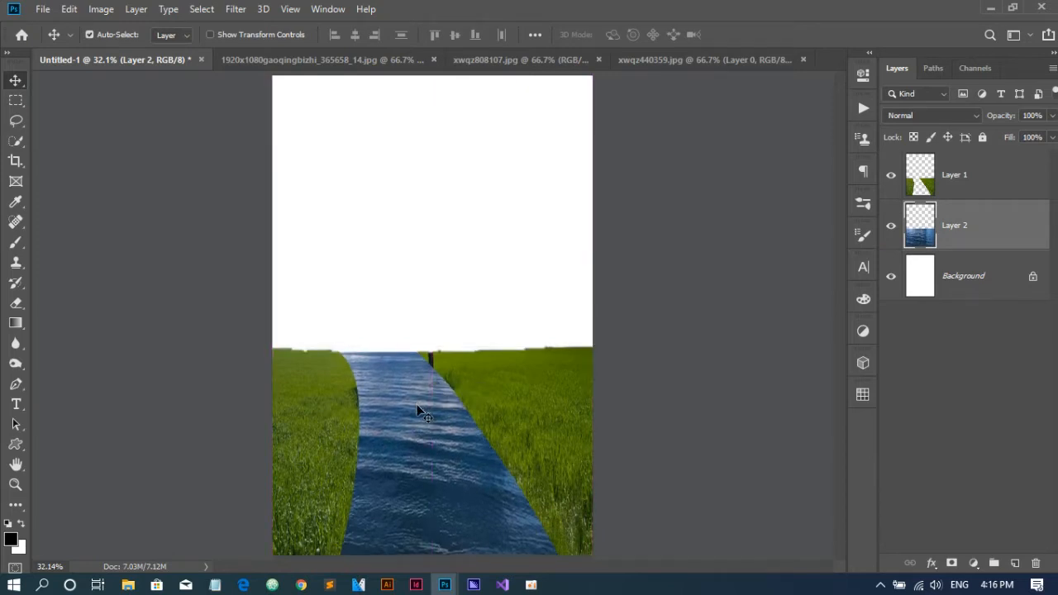
pyautogui.press('m')
pyautogui.press('v')
# Erase the uneven upper edge of the grass on Layer 1 along the horizon with a 200 px Eraser, without a layer mask
pyautogui.click(929, 183)
pyautogui.click(952, 563)
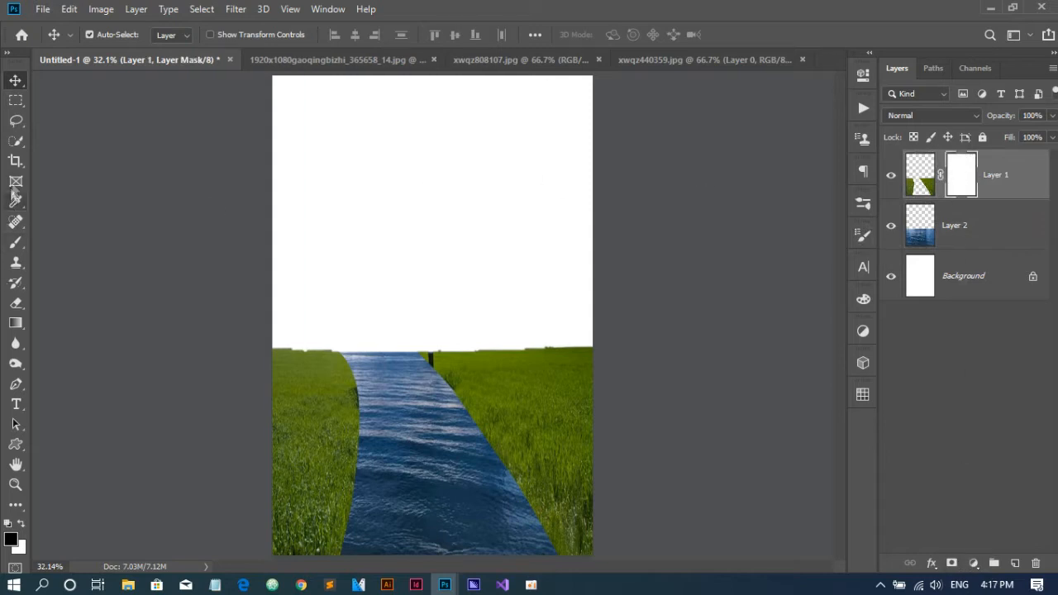
pyautogui.hotkey('ctrl', 'z')
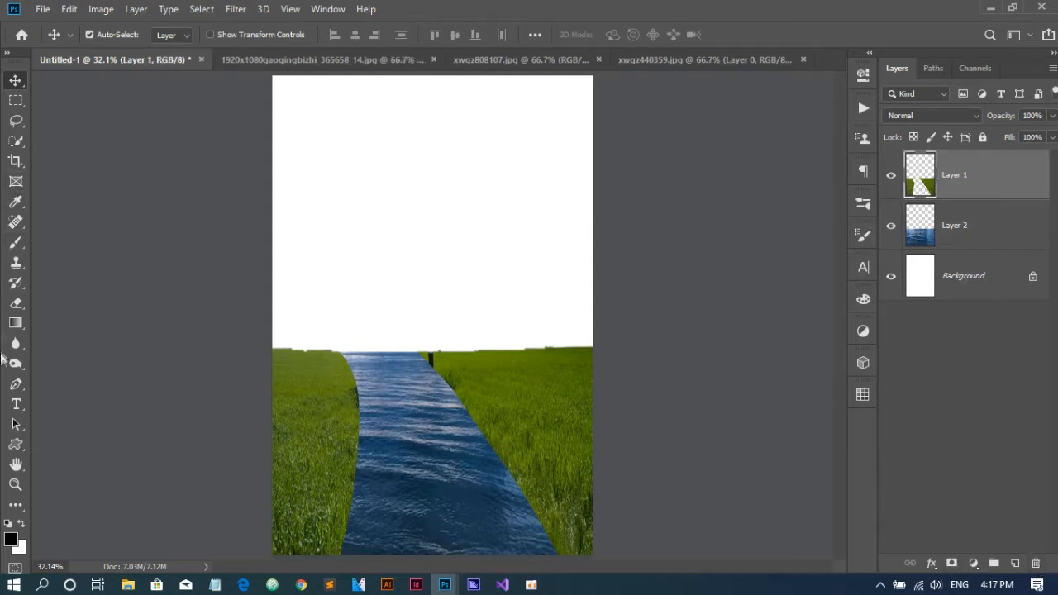
pyautogui.click(16, 304)
pyautogui.click(62, 303)
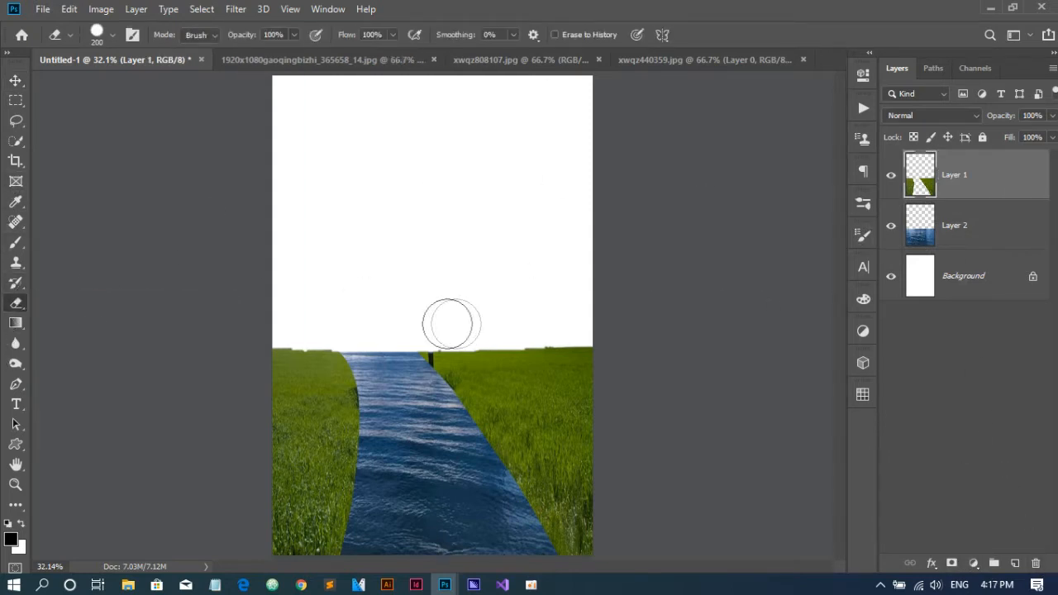
pyautogui.moveTo(472, 325); pyautogui.dragTo(578, 323)
pyautogui.moveTo(269, 321)
pyautogui.mouseDown()
pyautogui.moveTo(328, 322)
pyautogui.moveTo(254, 325)
pyautogui.moveTo(353, 328)
pyautogui.mouseUp()
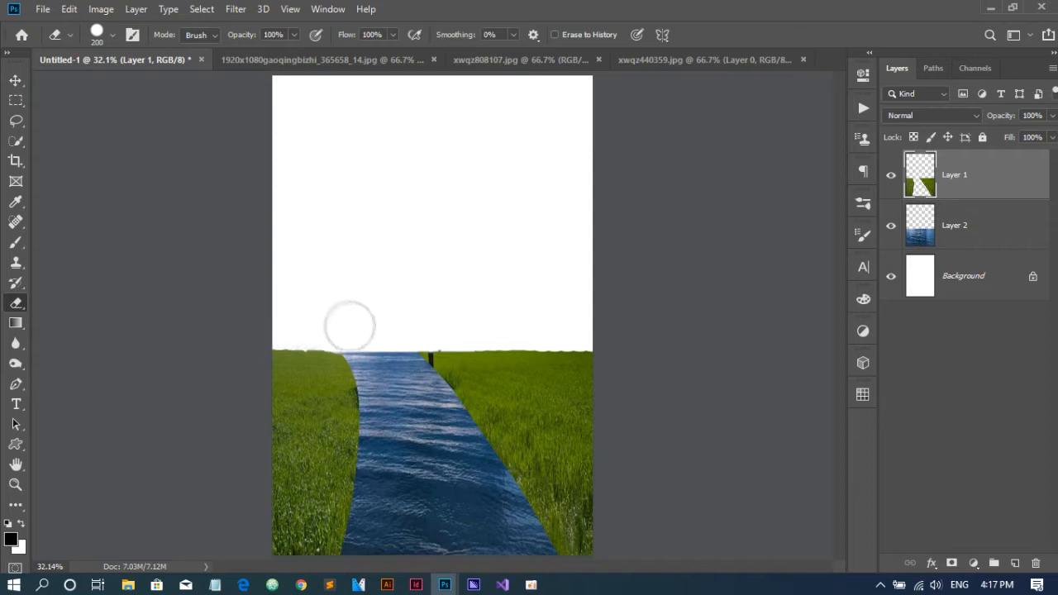
pyautogui.click(17, 79)
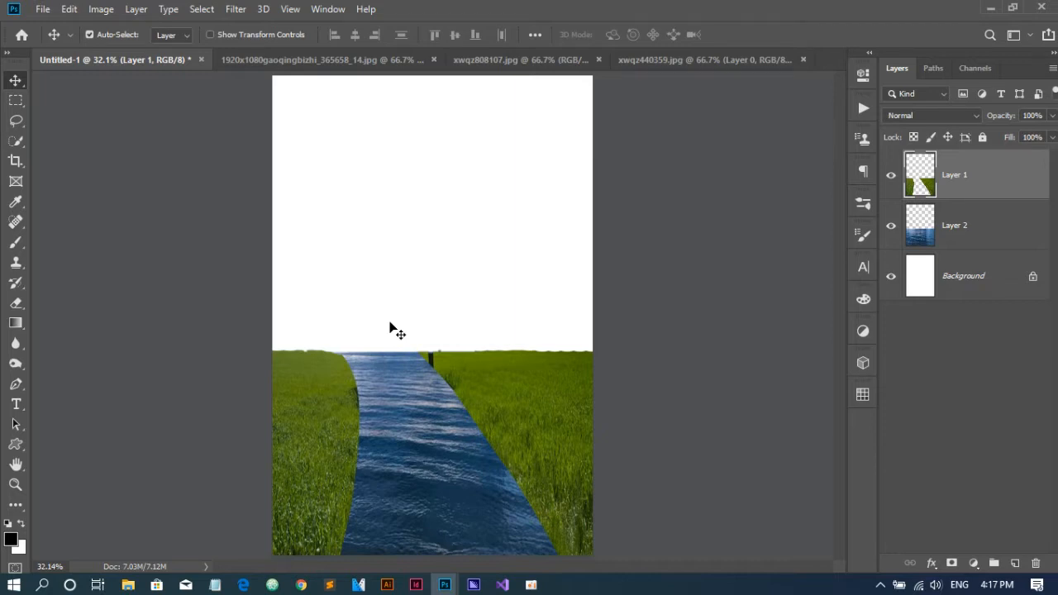
# Crop the image to the full canvas selection and deselect
pyautogui.hotkey('ctrl', 'a')
pyautogui.click(101, 9)
pyautogui.click(133, 171)
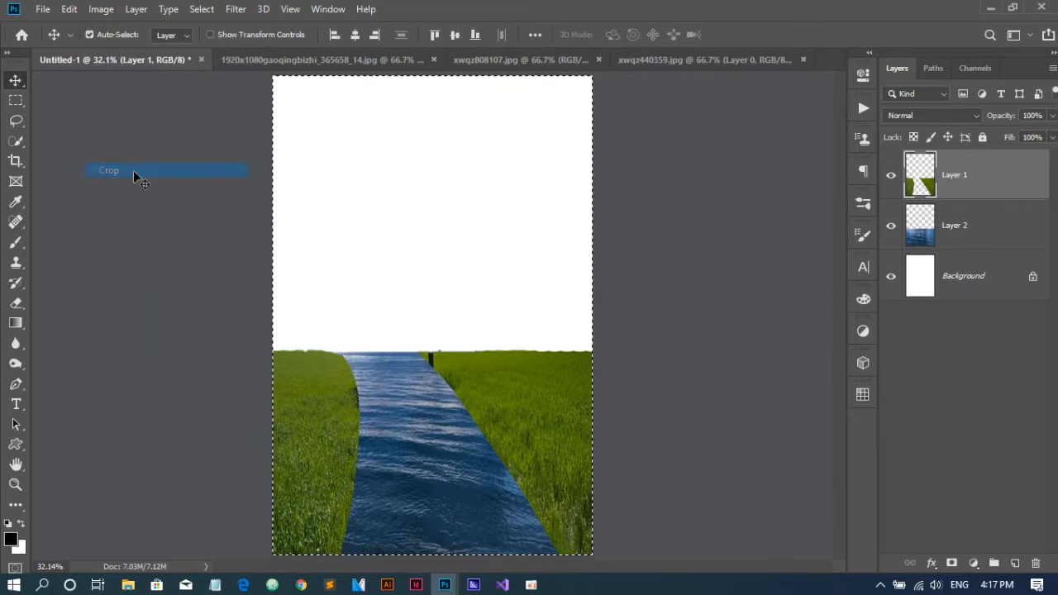
pyautogui.hotkey('ctrl', 'd')
# Add a layer mask to Layer 1 and set up a soft black brush of 175 px at 100% opacity
pyautogui.click(951, 563)
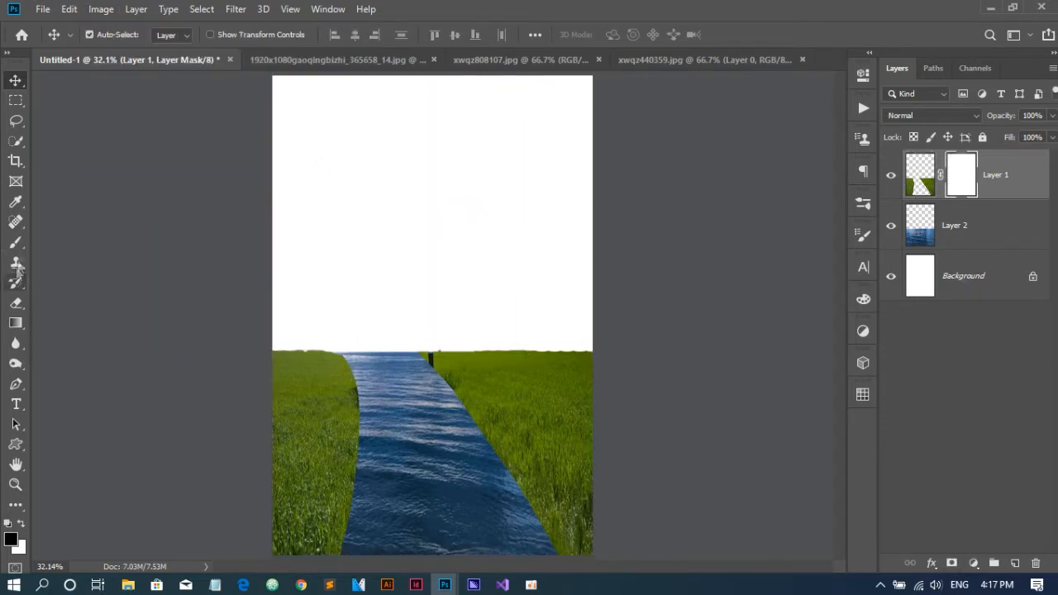
pyautogui.click(15, 242)
pyautogui.moveTo(357, 35); pyautogui.dragTo(496, 70)
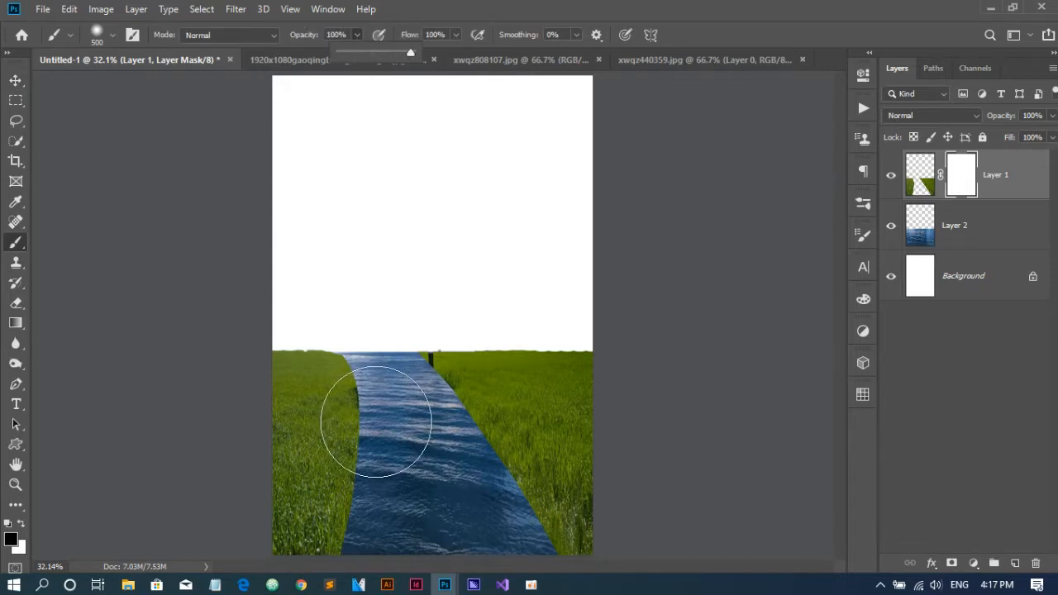
pyautogui.press('[')
pyautogui.press('[')
pyautogui.press('[')
pyautogui.press('[')
pyautogui.press('[')
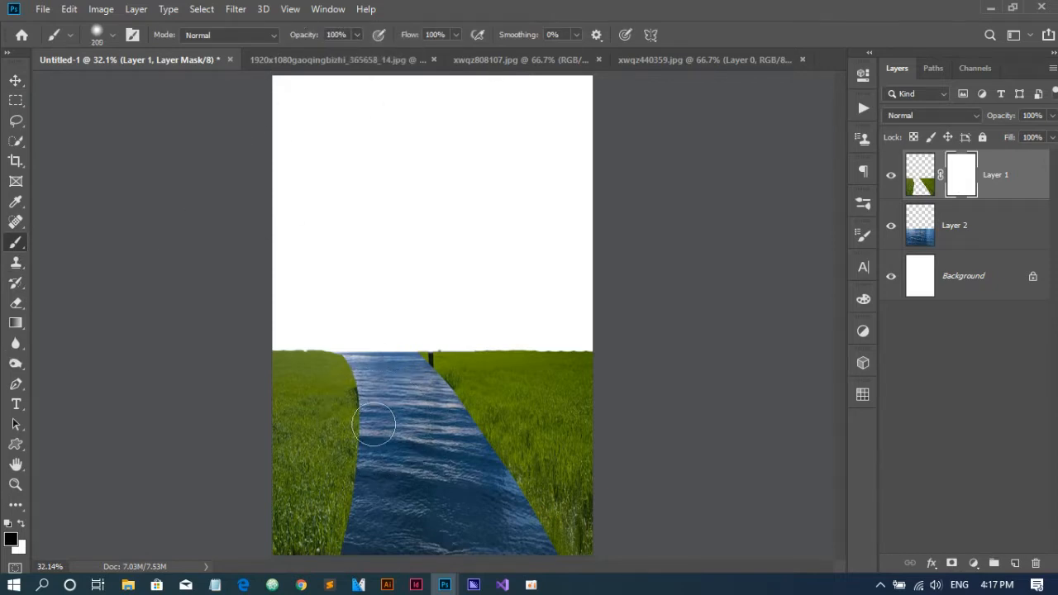
pyautogui.rightClick(417, 336)
pyautogui.press('Return')
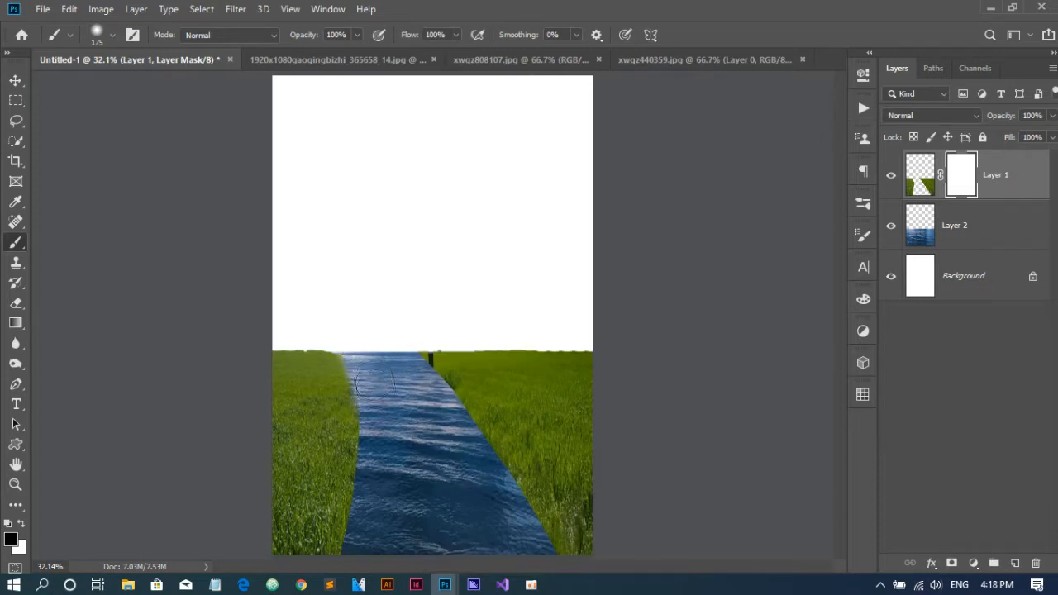
# Paint black on the Layer 1 mask along both riverbanks and the water's far end to soften the grass edges
pyautogui.moveTo(363, 433)
pyautogui.mouseDown()
pyautogui.moveTo(354, 538)
pyautogui.moveTo(366, 504)
pyautogui.mouseUp()
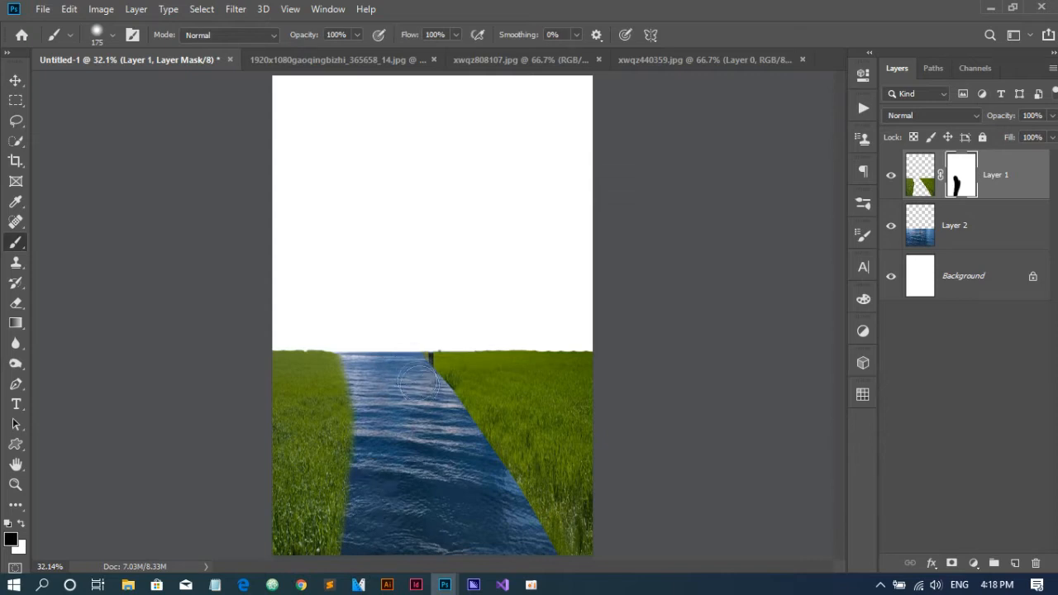
pyautogui.moveTo(445, 407); pyautogui.dragTo(522, 523)
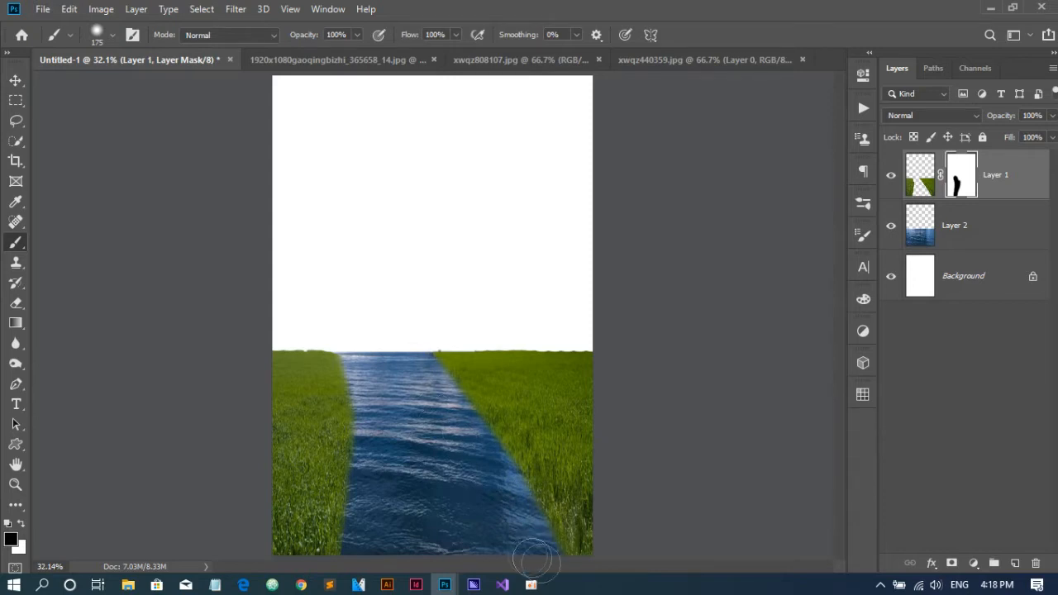
pyautogui.rightClick(422, 409)
pyautogui.press('Return')
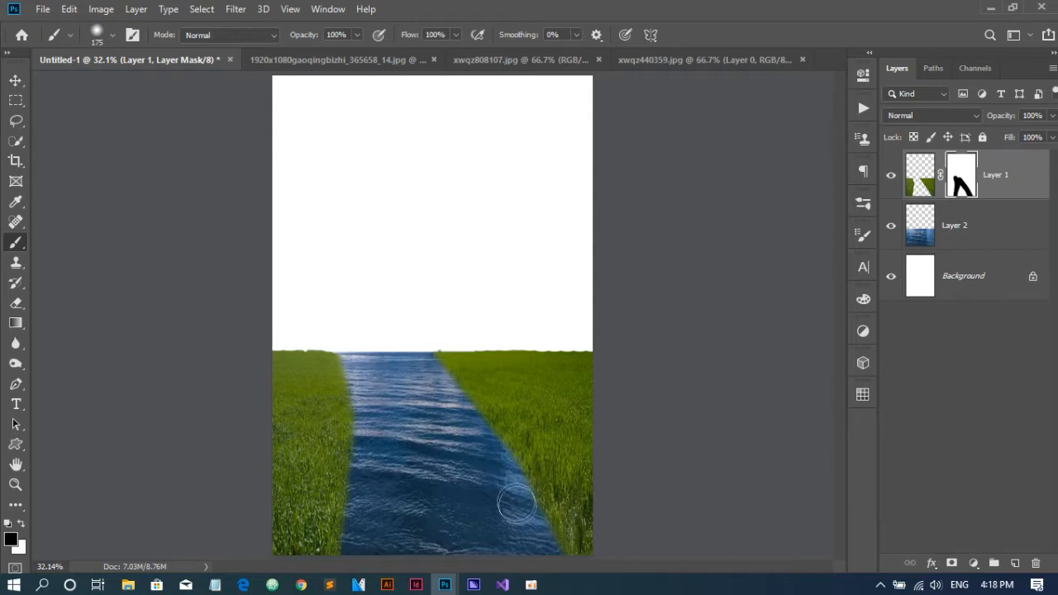
pyautogui.moveTo(416, 357); pyautogui.dragTo(400, 323)
# Create a new layer on top and paint soft black shadow strokes along both riverbanks
pyautogui.click(1015, 563)
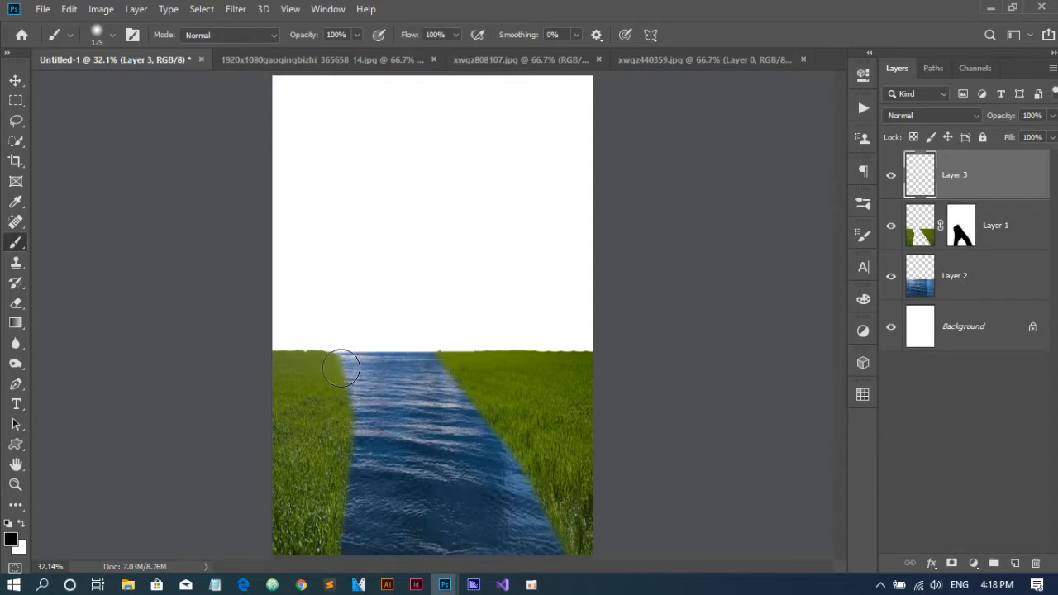
pyautogui.moveTo(339, 368); pyautogui.dragTo(336, 571)
pyautogui.moveTo(436, 340)
pyautogui.mouseDown()
pyautogui.moveTo(446, 399)
pyautogui.moveTo(476, 452)
pyautogui.mouseUp()
pyautogui.hotkey('ctrl', 'z')
pyautogui.moveTo(444, 353); pyautogui.dragTo(570, 550)
# Lower the shadow layer's opacity to 57% and add a layer mask to it
pyautogui.click(1053, 115)
pyautogui.moveTo(1050, 135); pyautogui.dragTo(1020, 135)
pyautogui.click(952, 563)
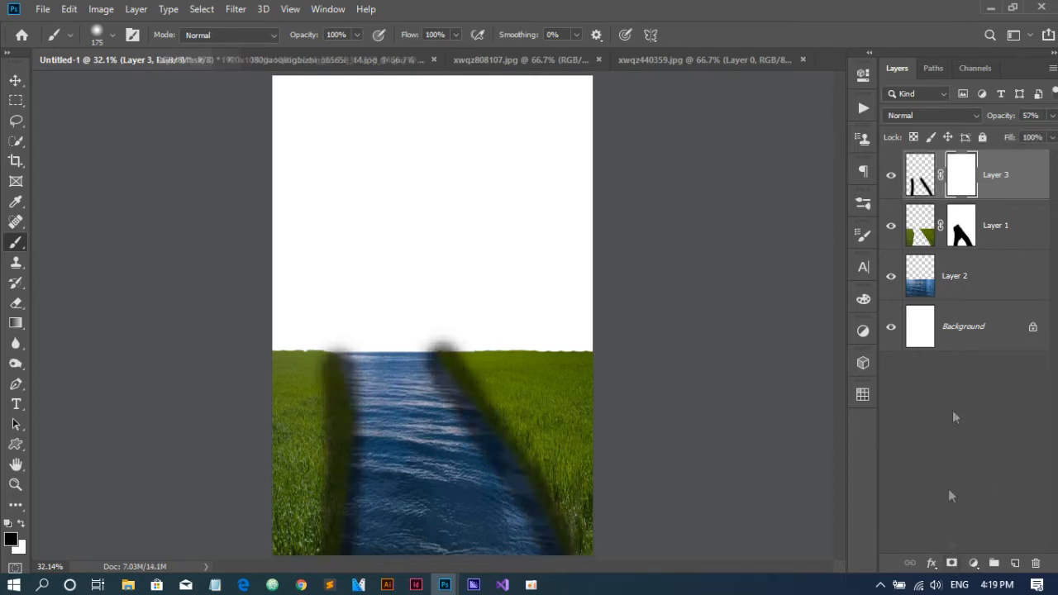
# Paint on the shadow layer's mask with a 175 px brush at 38% opacity to fade the shadows over the grass and horizon
pyautogui.click(357, 34)
pyautogui.moveTo(360, 53); pyautogui.dragTo(332, 56)
pyautogui.rightClick(404, 214)
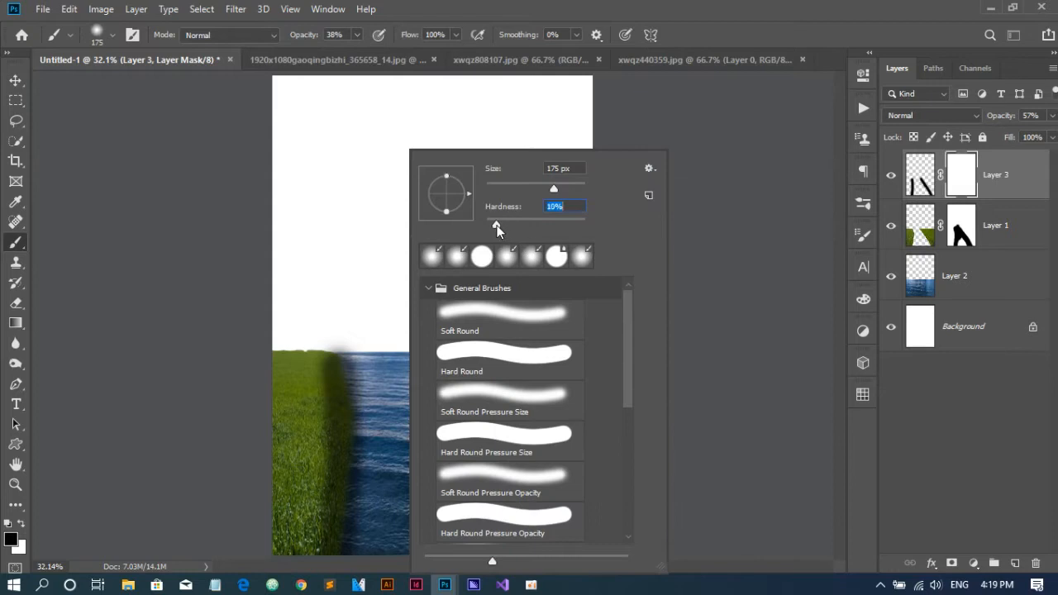
pyautogui.click(329, 415)
pyautogui.moveTo(377, 342)
pyautogui.mouseDown()
pyautogui.moveTo(323, 348)
pyautogui.moveTo(316, 374)
pyautogui.moveTo(315, 360)
pyautogui.moveTo(319, 493)
pyautogui.moveTo(309, 549)
pyautogui.moveTo(331, 472)
pyautogui.moveTo(319, 533)
pyautogui.moveTo(322, 383)
pyautogui.moveTo(328, 420)
pyautogui.mouseUp()
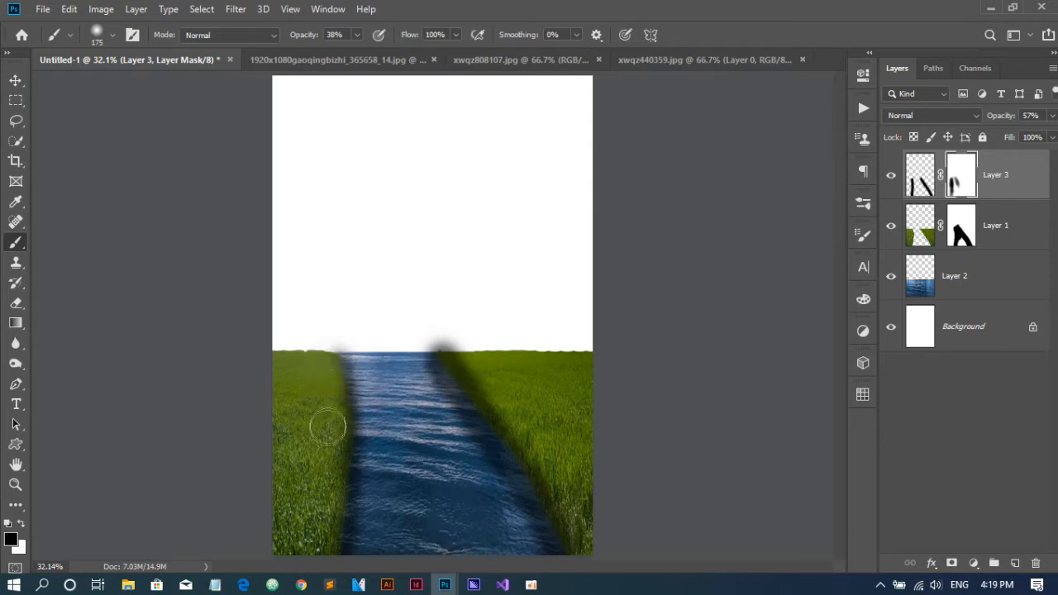
pyautogui.moveTo(443, 332); pyautogui.dragTo(496, 376)
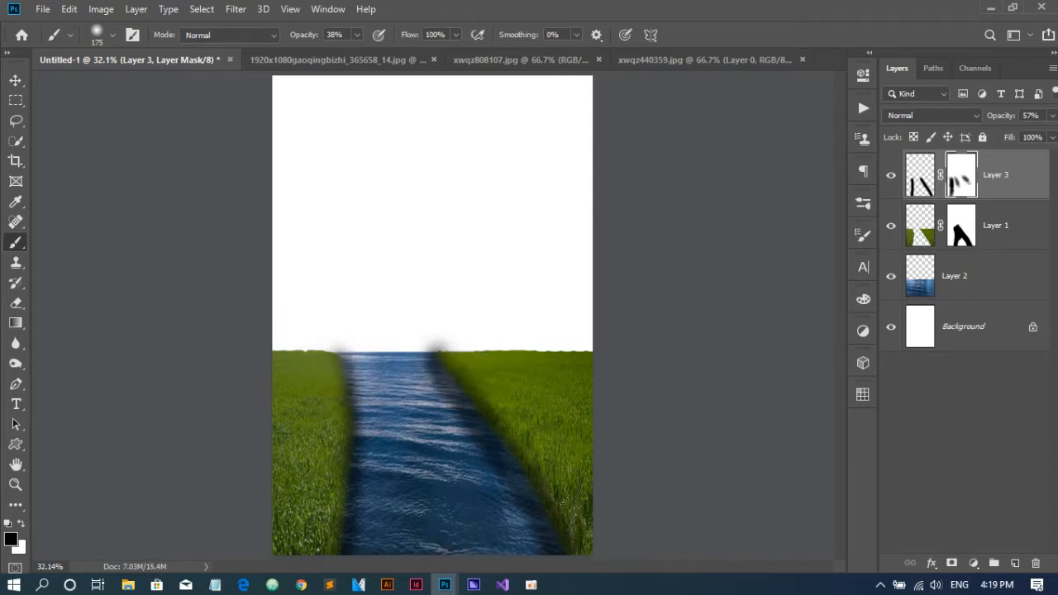
pyautogui.moveTo(430, 315); pyautogui.dragTo(446, 345)
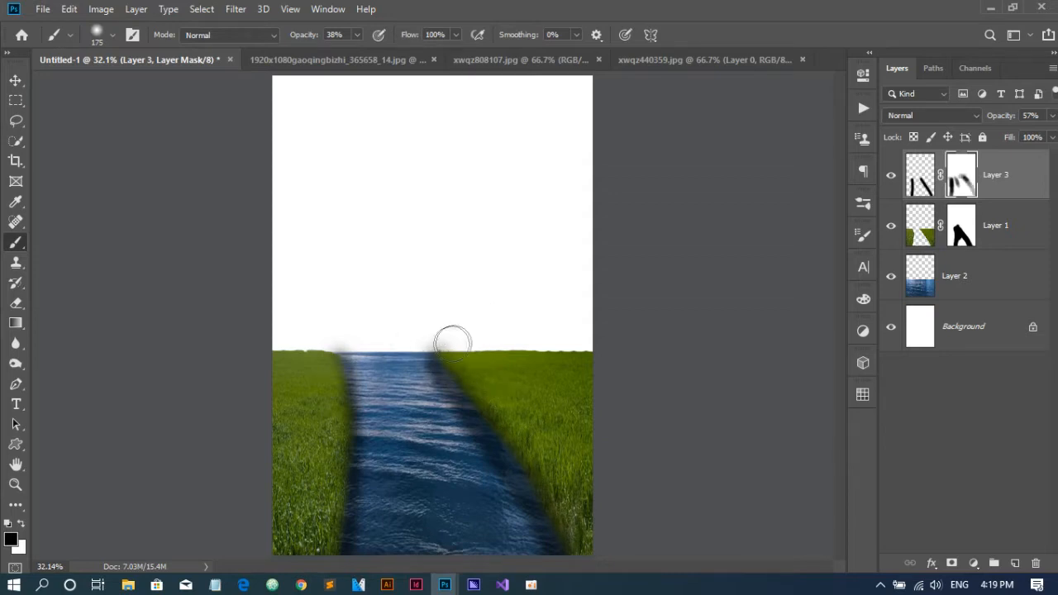
# Lower the brush opacity to 10% and paint on the Layer 3 mask to lighten the riverbank shadows, comparing with the layer hidden
pyautogui.rightClick(397, 364)
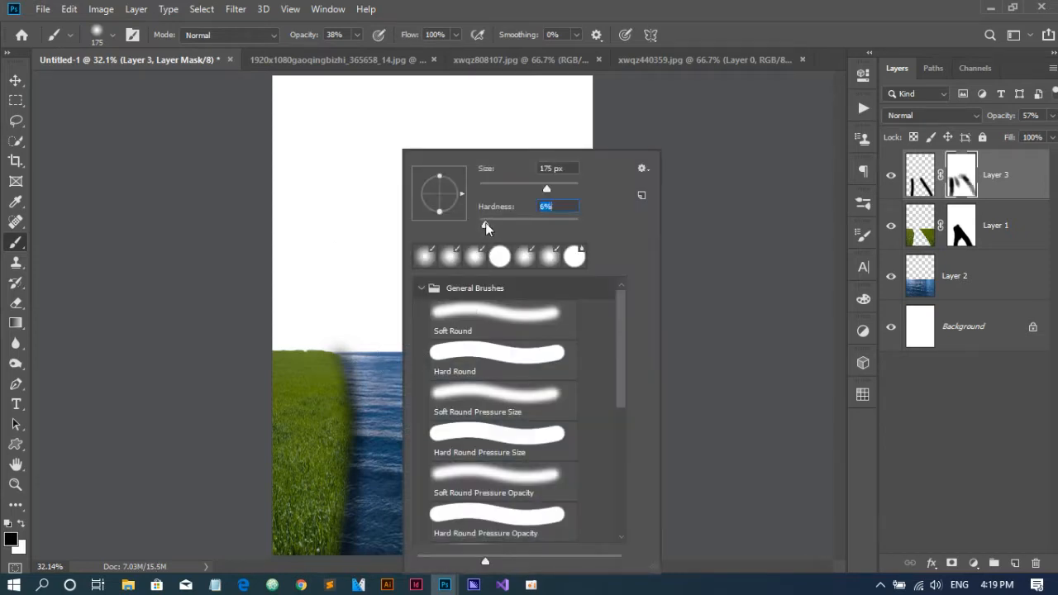
pyautogui.click(740, 125)
pyautogui.click(357, 36)
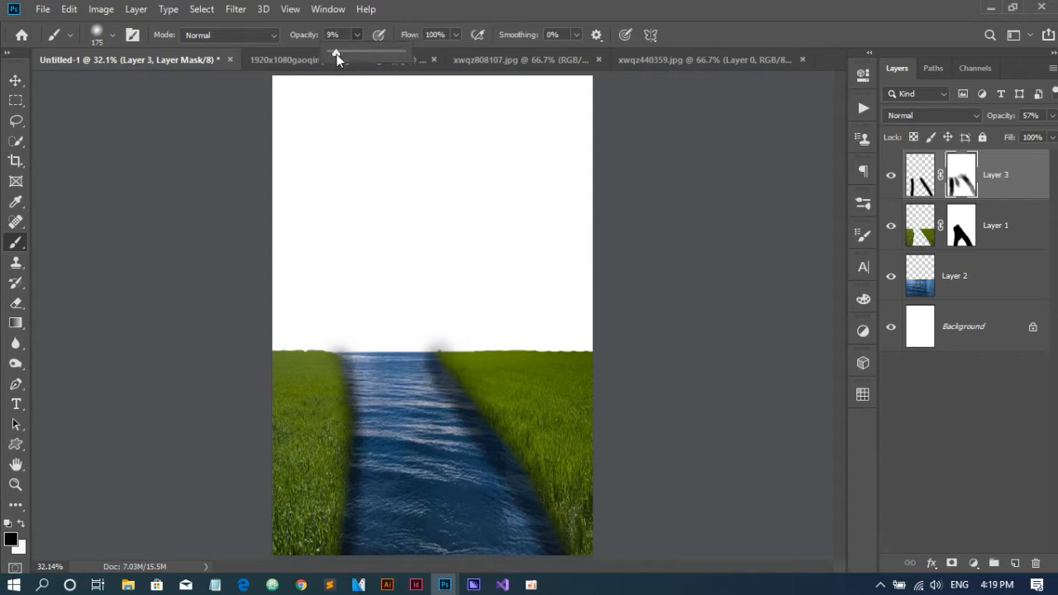
pyautogui.moveTo(342, 336); pyautogui.dragTo(351, 347)
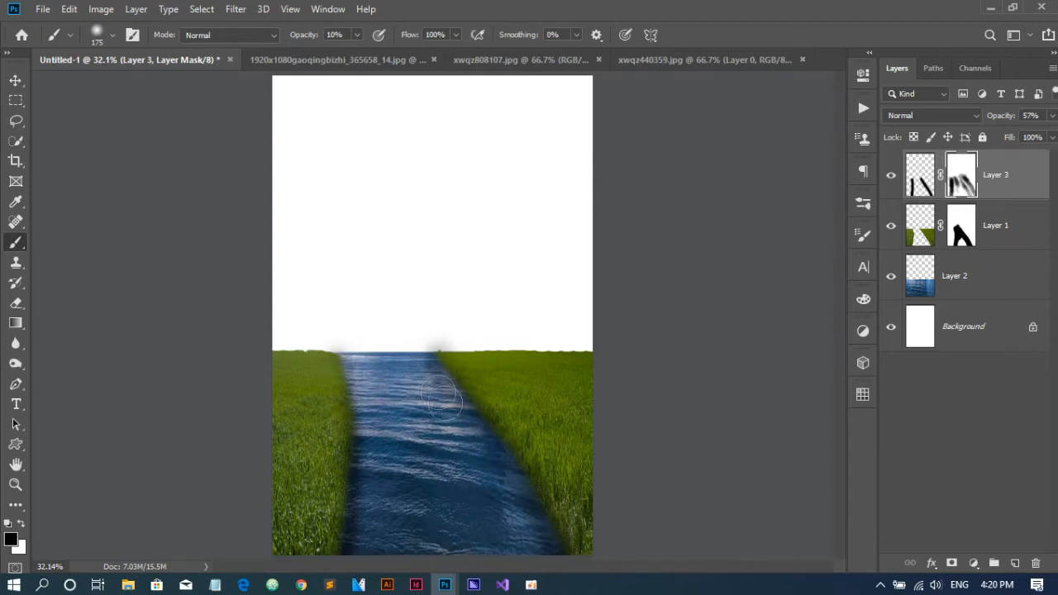
pyautogui.moveTo(359, 506)
pyautogui.mouseDown()
pyautogui.moveTo(370, 470)
pyautogui.moveTo(364, 540)
pyautogui.mouseUp()
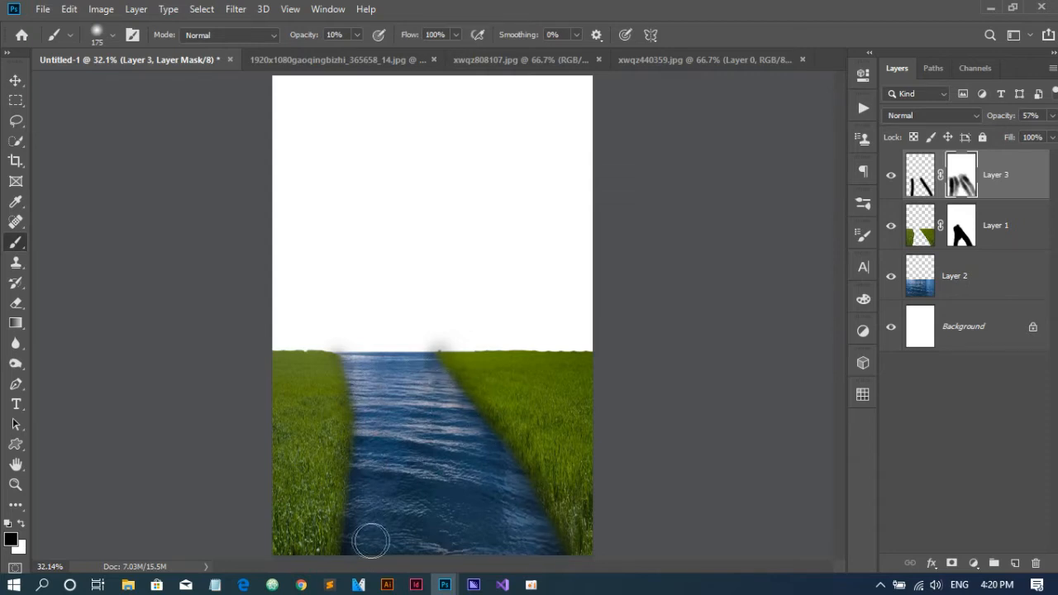
pyautogui.click(891, 176)
pyautogui.click(891, 176)
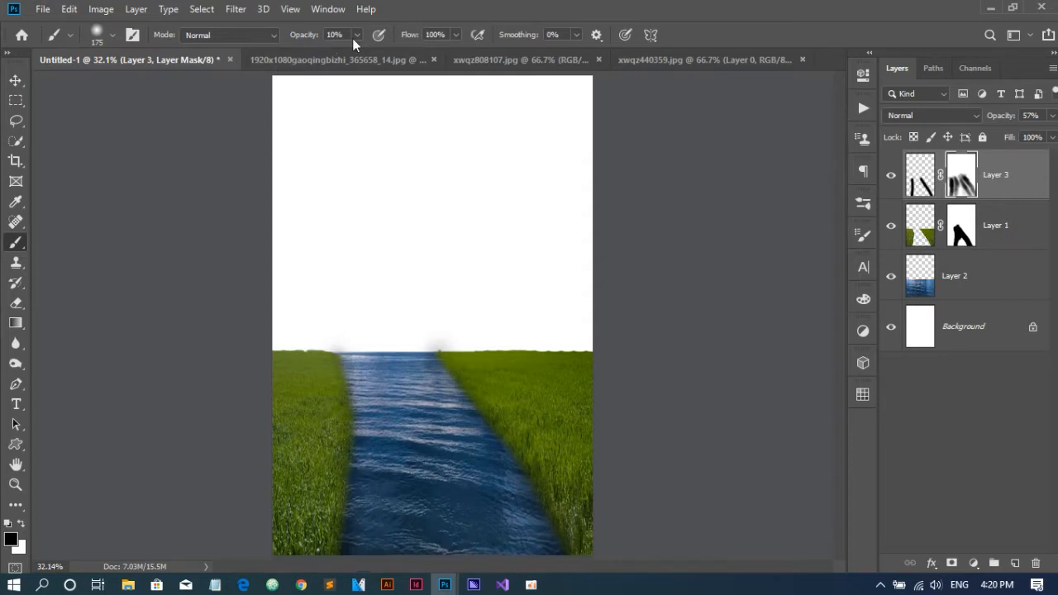
# Copy the forest photo from its separate image window into Untitled-1 as a new layer
pyautogui.click(920, 188)
pyautogui.click(15, 82)
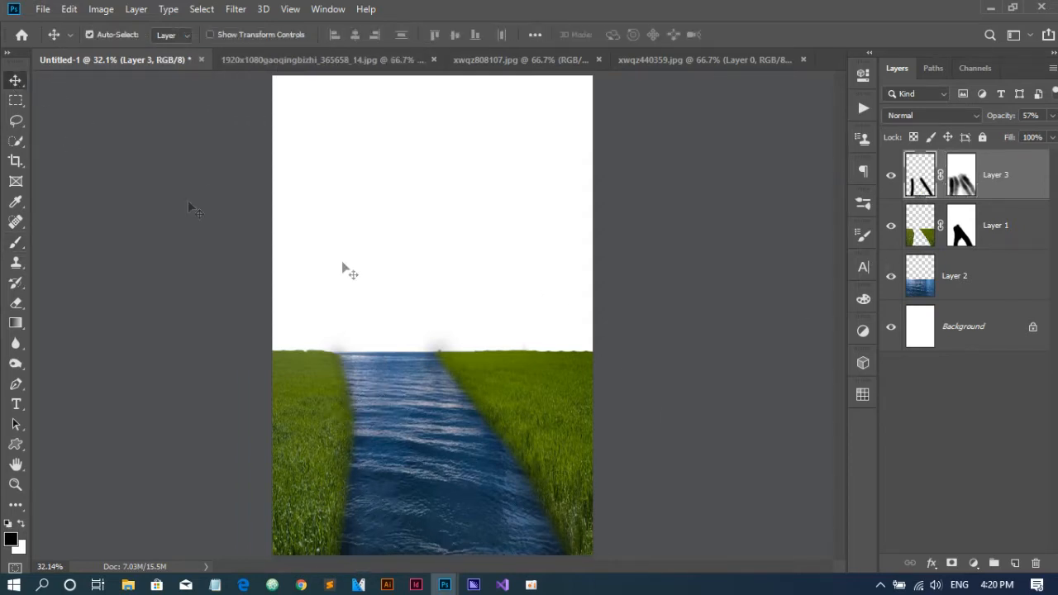
pyautogui.click(496, 62)
pyautogui.click(691, 59)
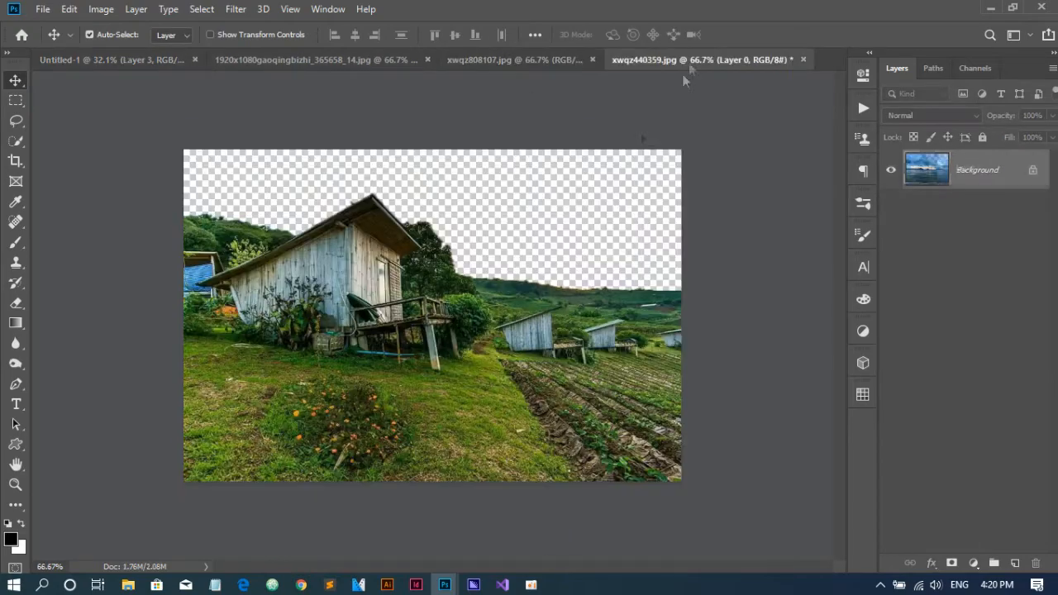
pyautogui.click(117, 60)
pyautogui.moveTo(446, 585)
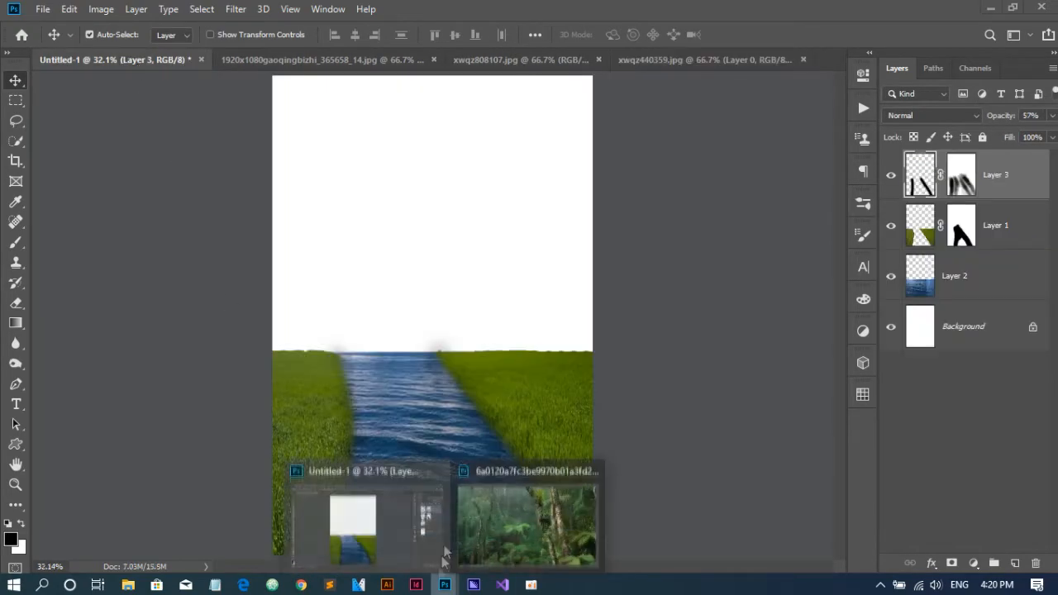
pyautogui.click(519, 527)
pyautogui.moveTo(361, 124); pyautogui.dragTo(852, 155)
pyautogui.moveTo(868, 264); pyautogui.dragTo(408, 236)
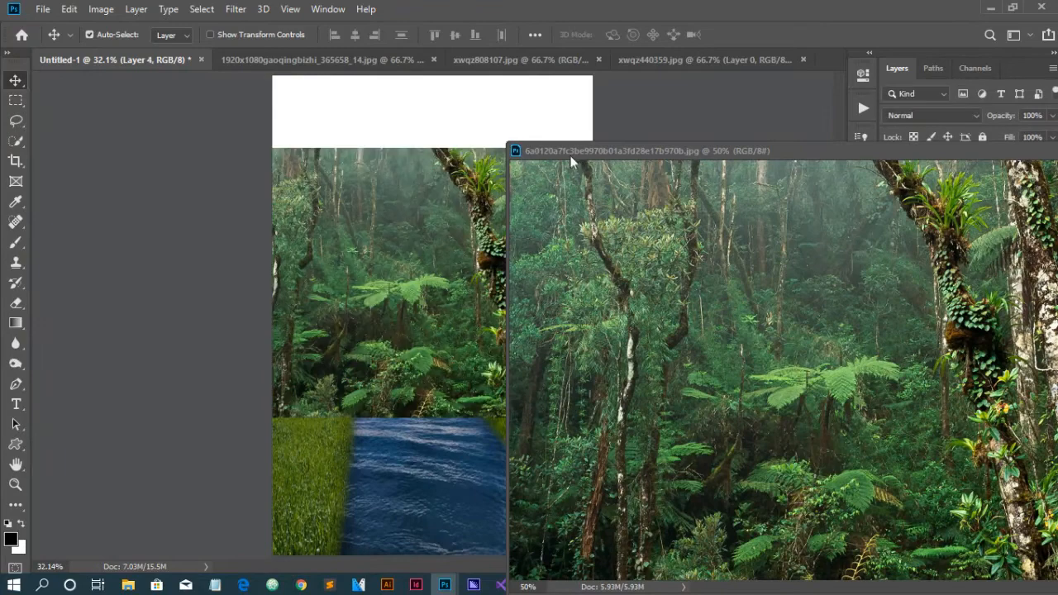
pyautogui.moveTo(569, 152); pyautogui.dragTo(124, 168)
pyautogui.click(819, 123)
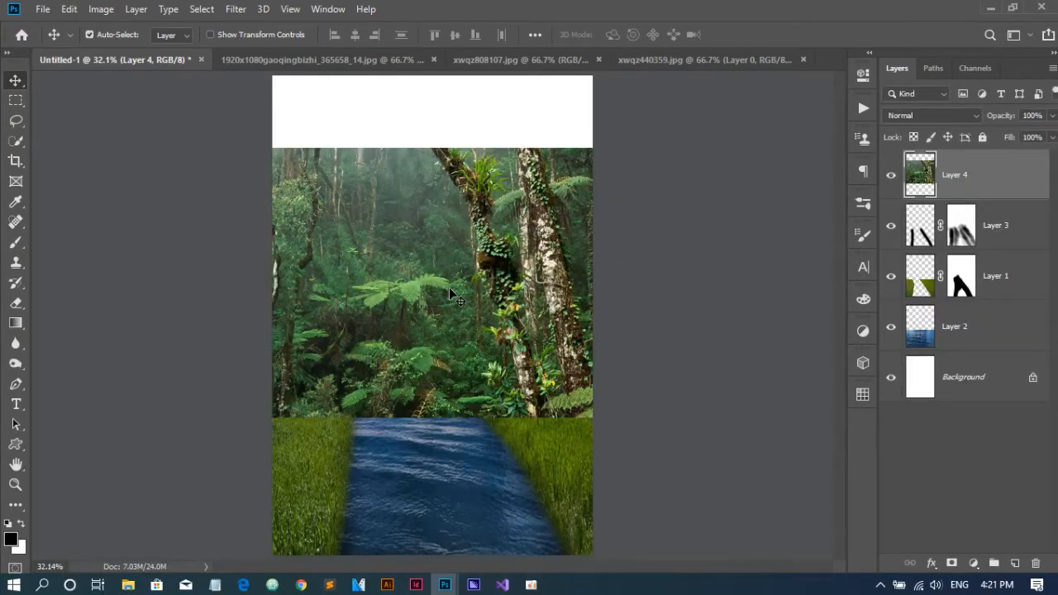
# Stretch the forest layer up to the canvas's top edge, narrow it from both sides, and move it beneath Layer 2
pyautogui.hotkey('ctrl', 't')
pyautogui.moveTo(437, 147); pyautogui.dragTo(444, 77)
pyautogui.moveTo(742, 246); pyautogui.dragTo(674, 246)
pyautogui.moveTo(133, 246); pyautogui.dragTo(193, 246)
pyautogui.click(746, 34)
pyautogui.moveTo(955, 175); pyautogui.dragTo(959, 331)
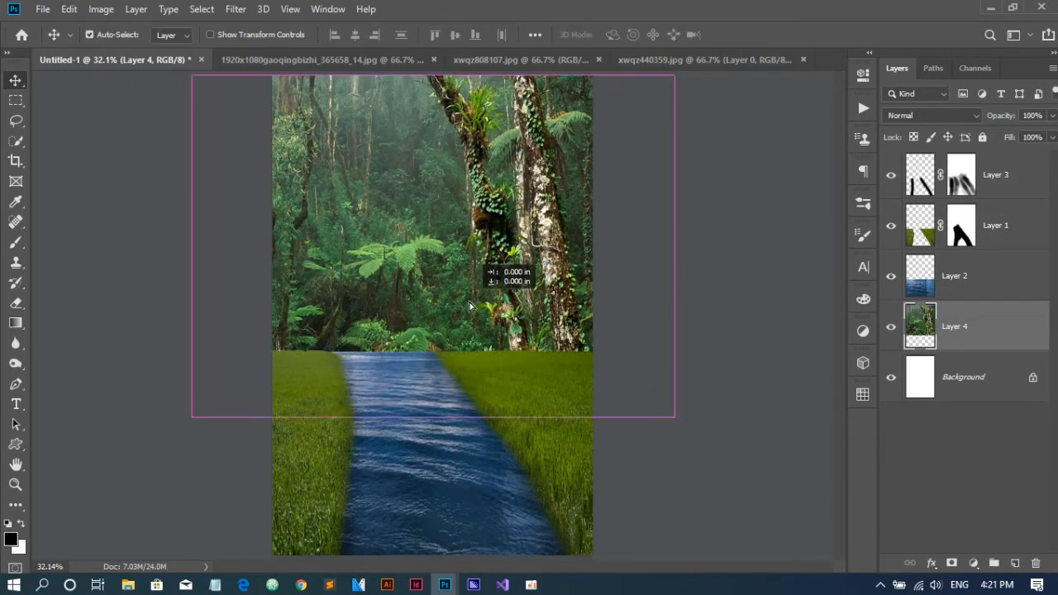
# Copy the wooden hut scene from xwqz440359.jpg above the forest layer and scale it to about 153% wide and 174% high
pyautogui.click(696, 58)
pyautogui.moveTo(496, 347); pyautogui.dragTo(400, 278)
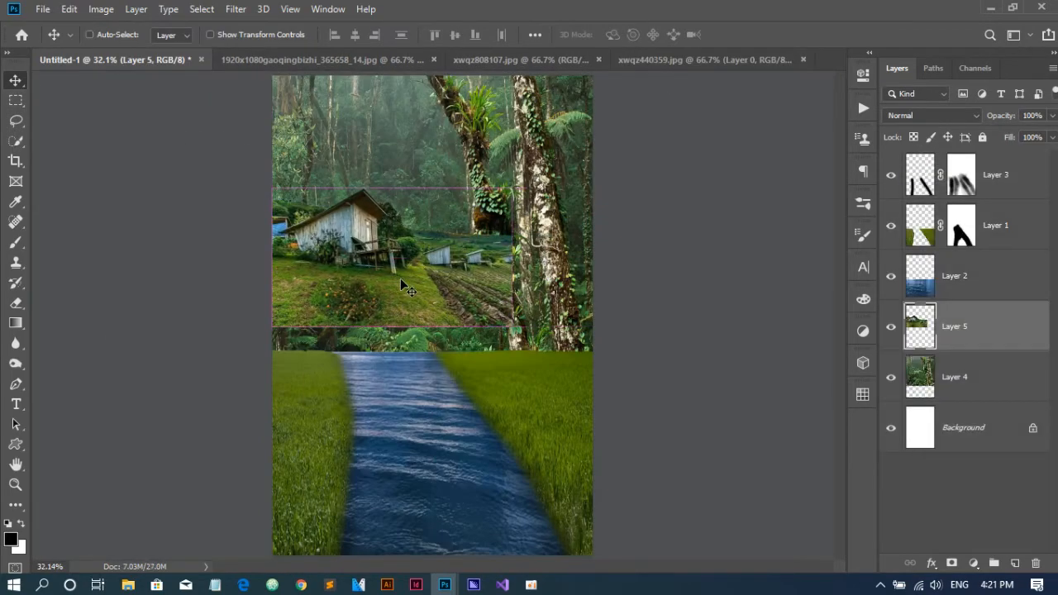
pyautogui.hotkey('ctrl', 't')
pyautogui.moveTo(579, 238); pyautogui.dragTo(613, 259)
pyautogui.moveTo(273, 257); pyautogui.dragTo(257, 257)
pyautogui.moveTo(434, 327); pyautogui.dragTo(434, 395)
pyautogui.moveTo(435, 189); pyautogui.dragTo(435, 170)
pyautogui.moveTo(422, 254); pyautogui.dragTo(450, 254)
pyautogui.moveTo(462, 172); pyautogui.dragTo(463, 156)
pyautogui.moveTo(283, 276); pyautogui.dragTo(265, 281)
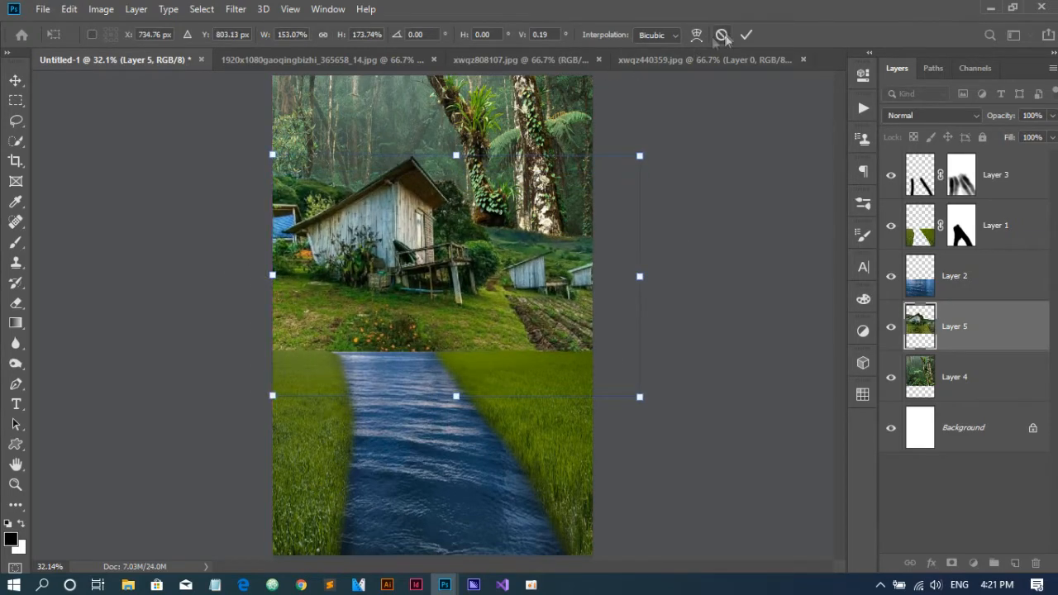
# Warp the hut layer so its ground bulges into a rounded hill with the hut raised near the middle
pyautogui.click(695, 39)
pyautogui.moveTo(396, 156); pyautogui.dragTo(420, 135)
pyautogui.moveTo(273, 157); pyautogui.dragTo(276, 190)
pyautogui.moveTo(482, 321); pyautogui.dragTo(469, 298)
pyautogui.moveTo(641, 399); pyautogui.dragTo(644, 423)
pyautogui.moveTo(641, 157); pyautogui.dragTo(642, 180)
pyautogui.moveTo(641, 238); pyautogui.dragTo(643, 271)
pyautogui.moveTo(435, 179); pyautogui.dragTo(452, 196)
pyautogui.moveTo(298, 263); pyautogui.dragTo(268, 256)
pyautogui.moveTo(278, 330); pyautogui.dragTo(267, 338)
pyautogui.moveTo(273, 397); pyautogui.dragTo(269, 406)
pyautogui.moveTo(493, 349); pyautogui.dragTo(498, 344)
pyautogui.click(747, 35)
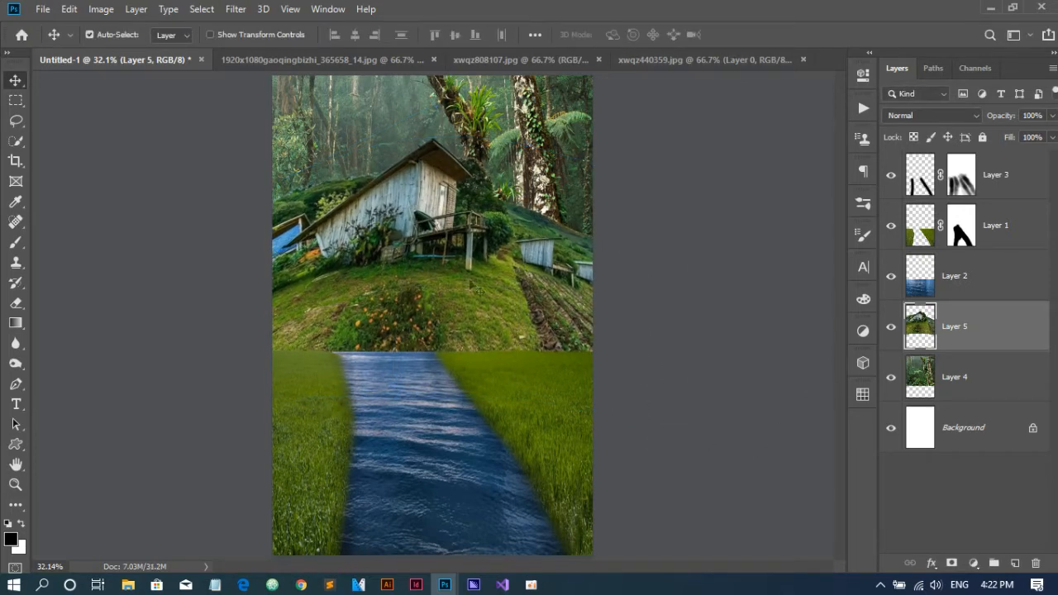
# Apply a Gaussian Blur with a 15.3 pixel radius to the forest layer, Layer 4
pyautogui.click(963, 364)
pyautogui.click(201, 8)
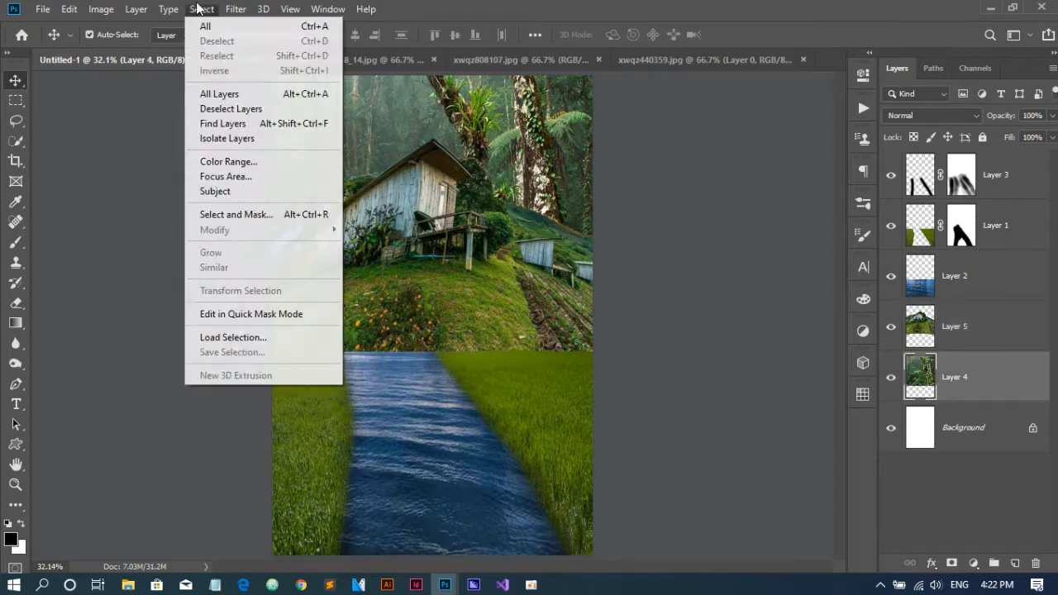
pyautogui.moveTo(244, 185)
pyautogui.click(466, 244)
pyautogui.moveTo(756, 334); pyautogui.dragTo(756, 340)
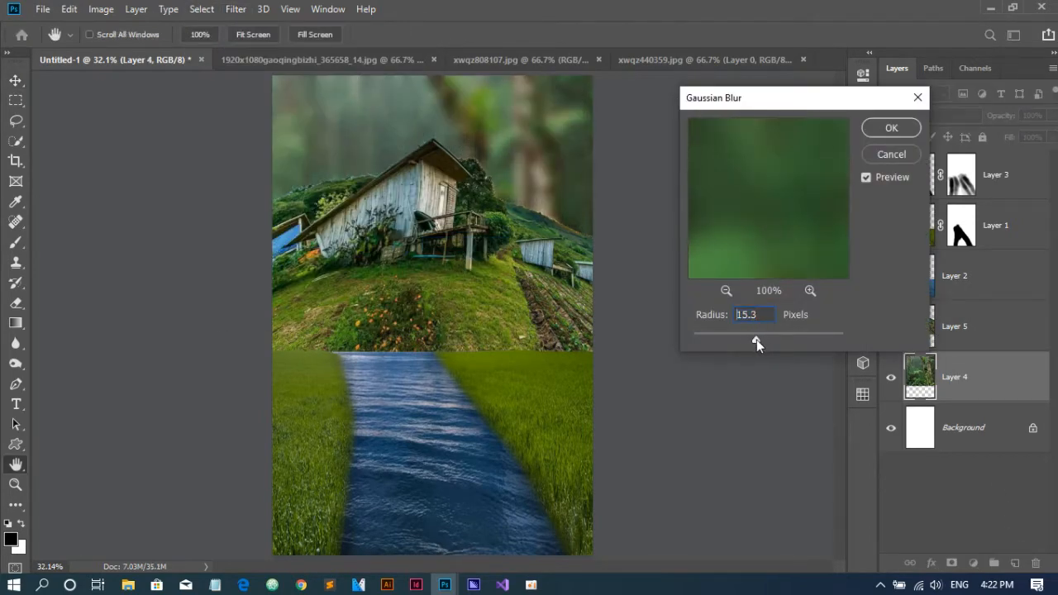
pyautogui.click(890, 129)
# Apply a lighter Gaussian Blur to the hut layer, Layer 5
pyautogui.click(957, 331)
pyautogui.click(236, 8)
pyautogui.moveTo(248, 178)
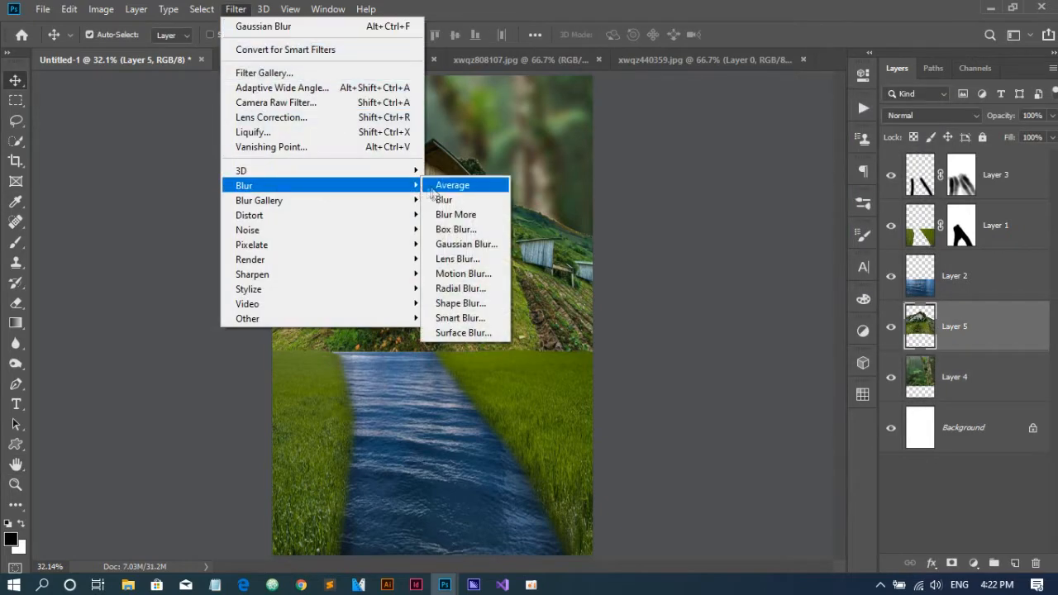
pyautogui.click(463, 246)
pyautogui.click(736, 339)
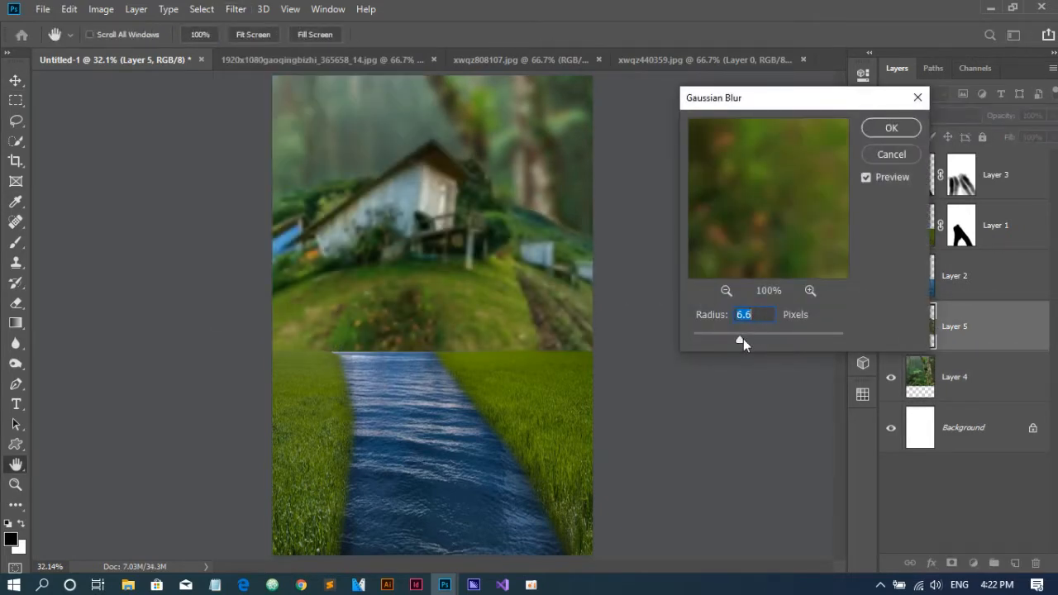
pyautogui.moveTo(743, 339); pyautogui.dragTo(748, 339)
pyautogui.click(891, 127)
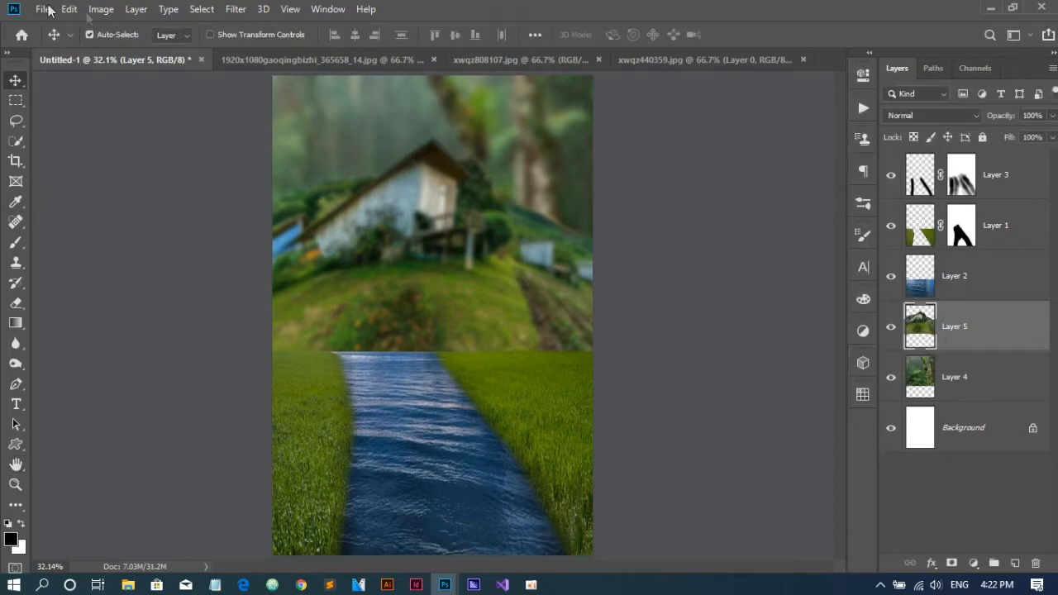
# Open the storm-cloud photo 1.jpg and copy it into Untitled-1 above the hut layer
pyautogui.click(43, 9)
pyautogui.click(49, 37)
pyautogui.click(916, 517)
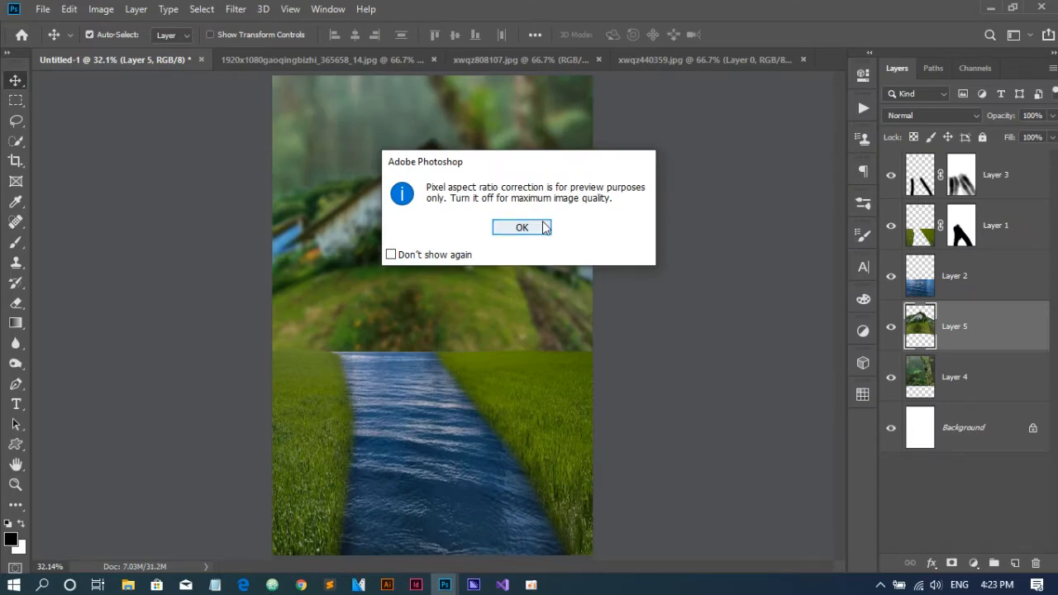
pyautogui.click(545, 227)
pyautogui.moveTo(77, 60); pyautogui.dragTo(379, 278)
# Stretch the storm-cloud layer to the full canvas width, from the canvas's top edge to below the horizon
pyautogui.hotkey('ctrl', 't')
pyautogui.moveTo(486, 280); pyautogui.dragTo(584, 280)
pyautogui.moveTo(428, 220); pyautogui.dragTo(428, 76)
pyautogui.moveTo(582, 209)
pyautogui.mouseDown()
pyautogui.moveTo(601, 215)
pyautogui.moveTo(592, 208)
pyautogui.mouseUp()
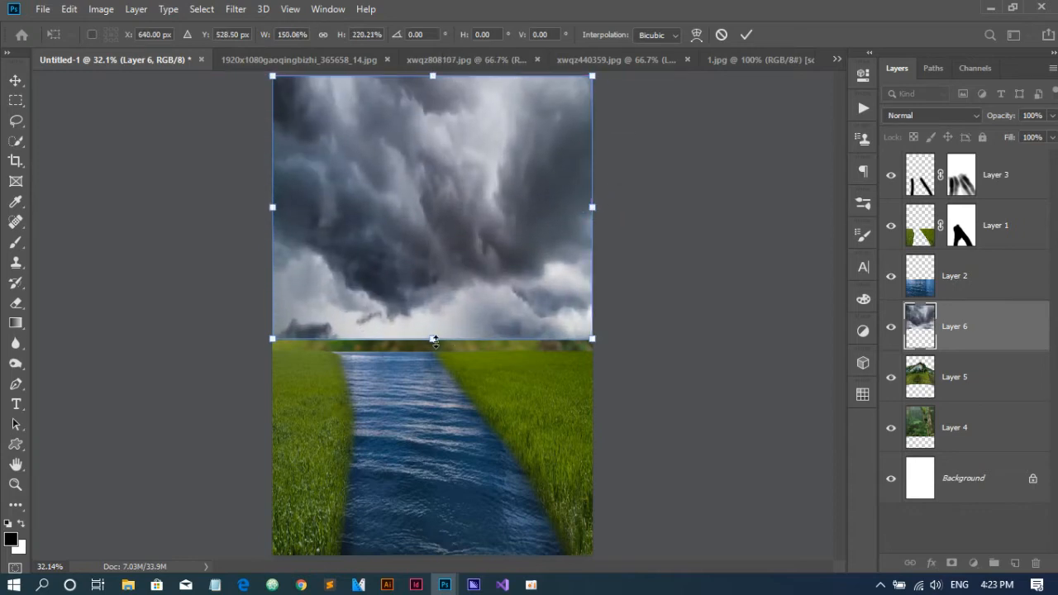
pyautogui.moveTo(438, 338); pyautogui.dragTo(433, 425)
pyautogui.click(745, 36)
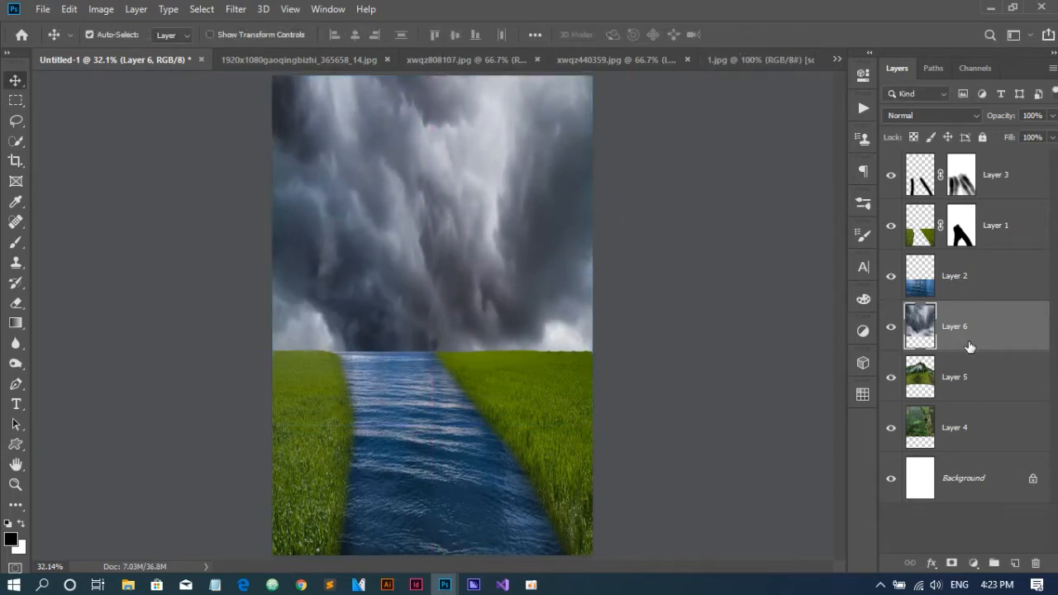
# Lower the storm-cloud layer's fill to 55% and add a layer mask to it
pyautogui.click(1053, 137)
pyautogui.moveTo(1050, 156); pyautogui.dragTo(1019, 156)
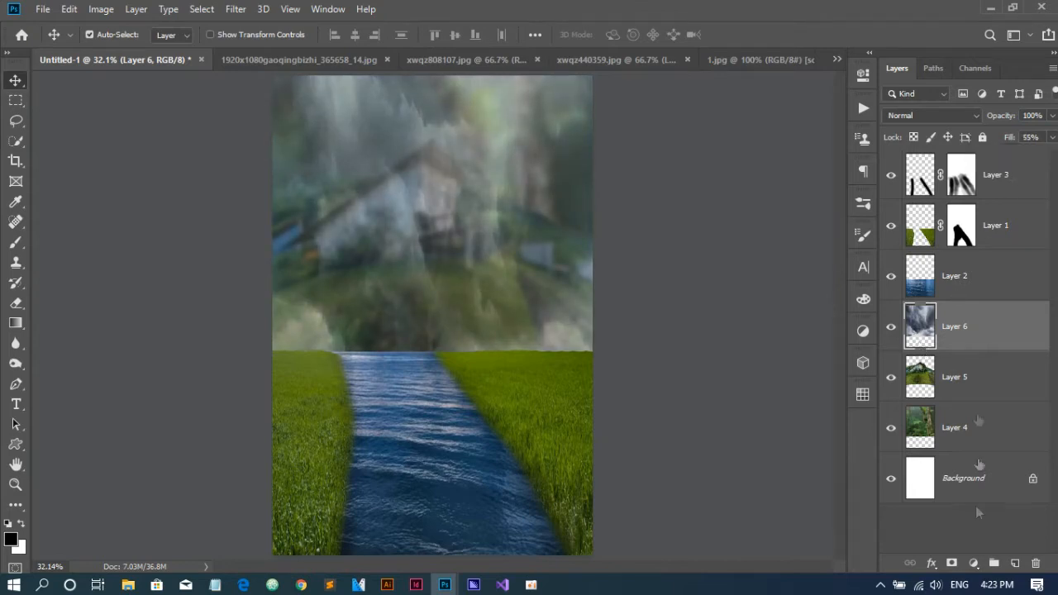
pyautogui.click(952, 563)
# Set the Brush tool to 26% opacity and a 600 px size
pyautogui.click(992, 275)
pyautogui.press('b')
pyautogui.moveTo(357, 36); pyautogui.dragTo(368, 58)
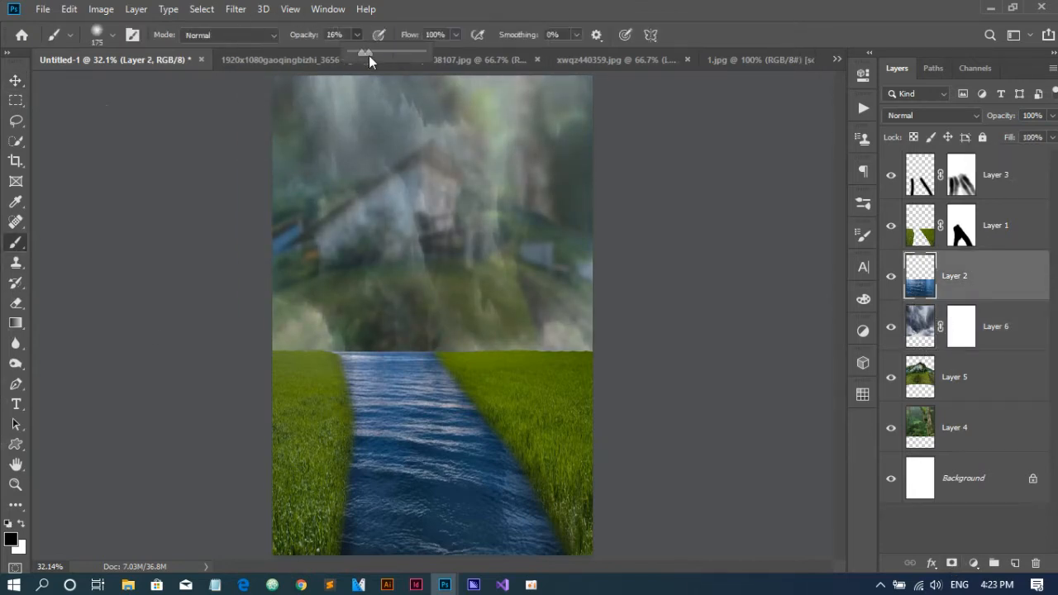
pyautogui.press(']')
pyautogui.press(']')
pyautogui.press(']')
pyautogui.press(']')
pyautogui.press(']')
pyautogui.press(']')
pyautogui.moveTo(403, 235)
pyautogui.mouseDown()
pyautogui.moveTo(406, 266)
pyautogui.moveTo(446, 193)
pyautogui.mouseUp()
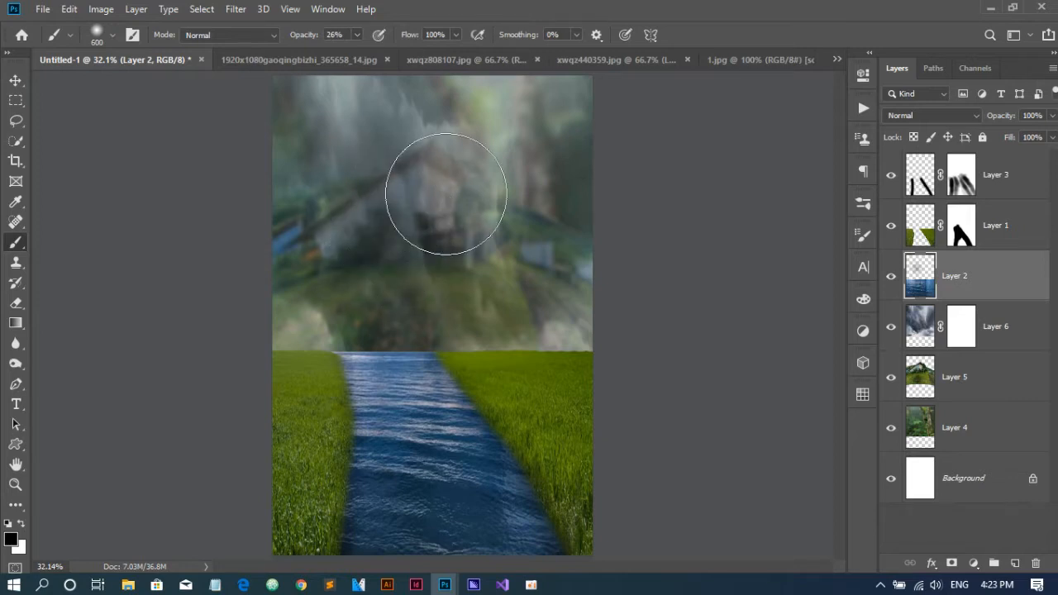
pyautogui.hotkey('ctrl', 'z')
pyautogui.hotkey('ctrl', 'z')
# Paint black on the storm-cloud layer's mask over the hut and hillside to thin the clouds there
pyautogui.click(958, 331)
pyautogui.moveTo(397, 236)
pyautogui.mouseDown()
pyautogui.moveTo(436, 180)
pyautogui.moveTo(391, 159)
pyautogui.moveTo(475, 174)
pyautogui.mouseUp()
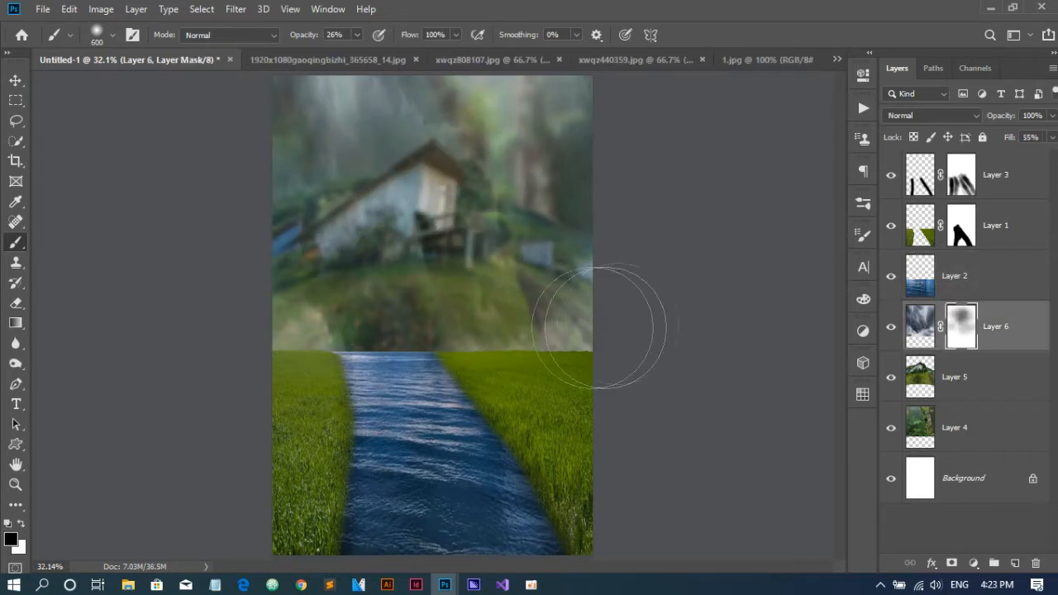
pyautogui.moveTo(584, 320)
pyautogui.mouseDown()
pyautogui.moveTo(275, 352)
pyautogui.moveTo(636, 347)
pyautogui.mouseUp()
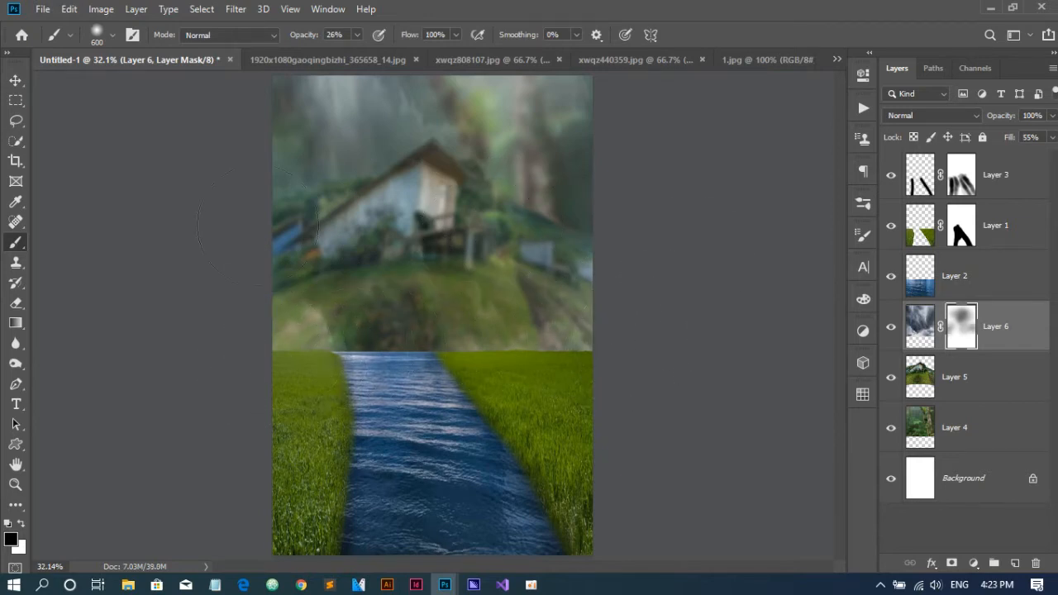
pyautogui.click(11, 76)
pyautogui.scroll(-1, 394, 313)
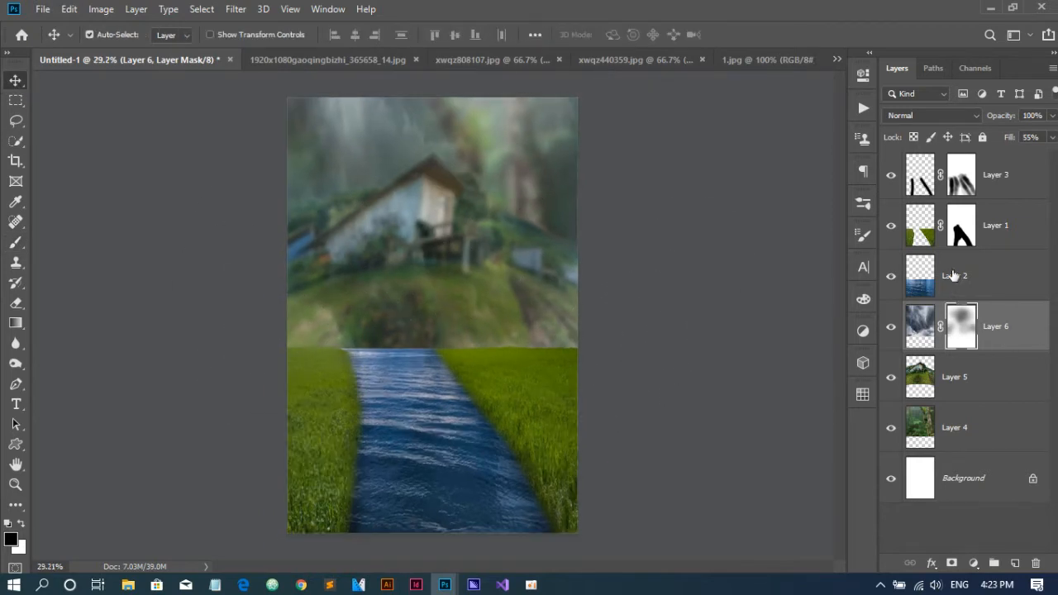
# Add a Brightness/Contrast adjustment above the storm-cloud layer with brightness set to -55
pyautogui.click(953, 276)
pyautogui.click(925, 331)
pyautogui.click(973, 563)
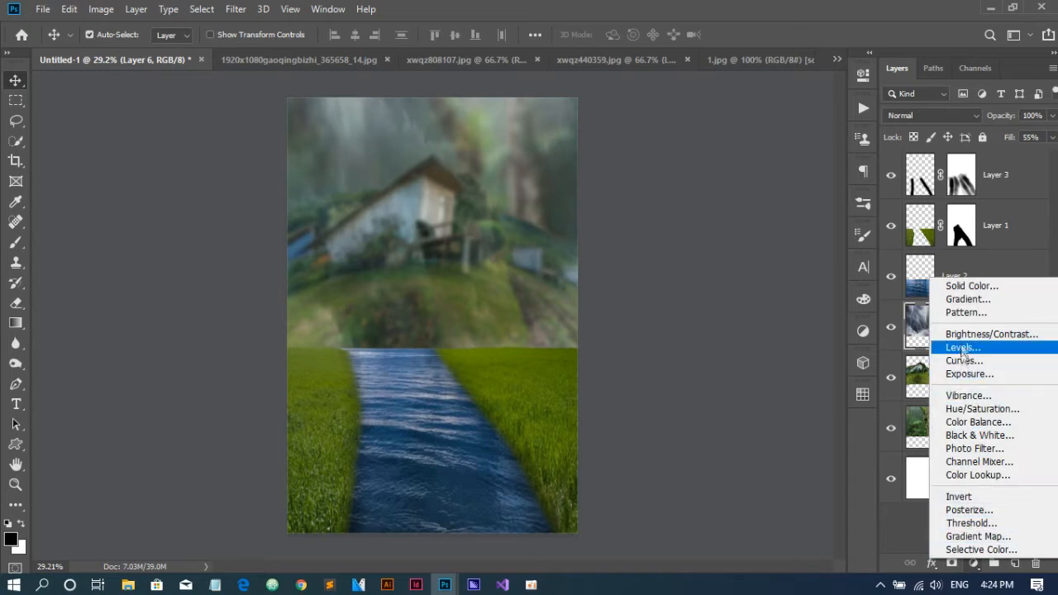
pyautogui.click(988, 334)
pyautogui.moveTo(729, 157); pyautogui.dragTo(699, 168)
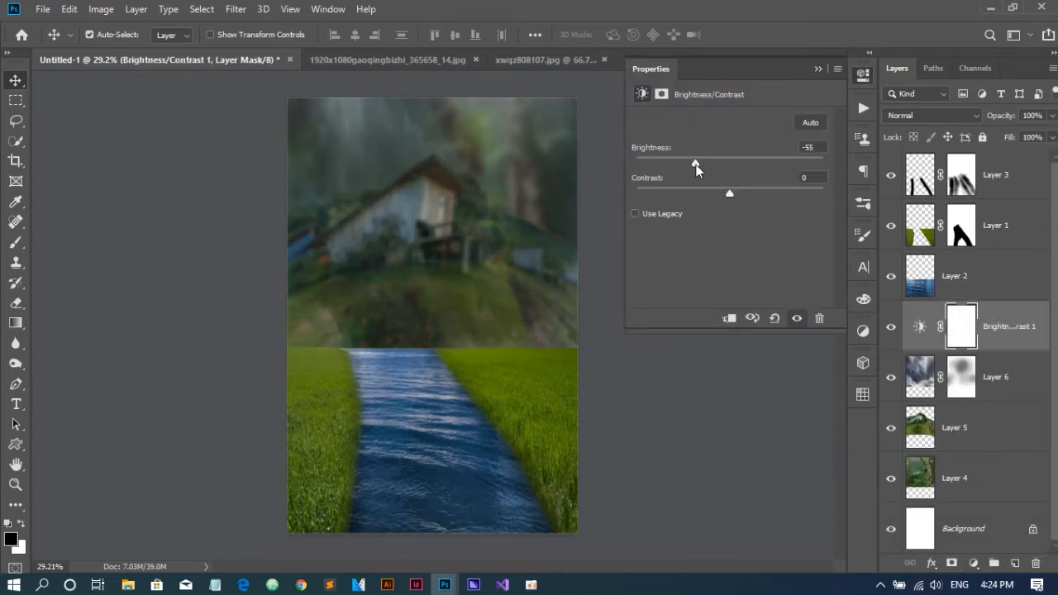
pyautogui.click(819, 71)
# Draw radial black-to-transparent gradients at 68% opacity on the adjustment's mask around the hut and hill, and compare with the adjustment hidden
pyautogui.press('g')
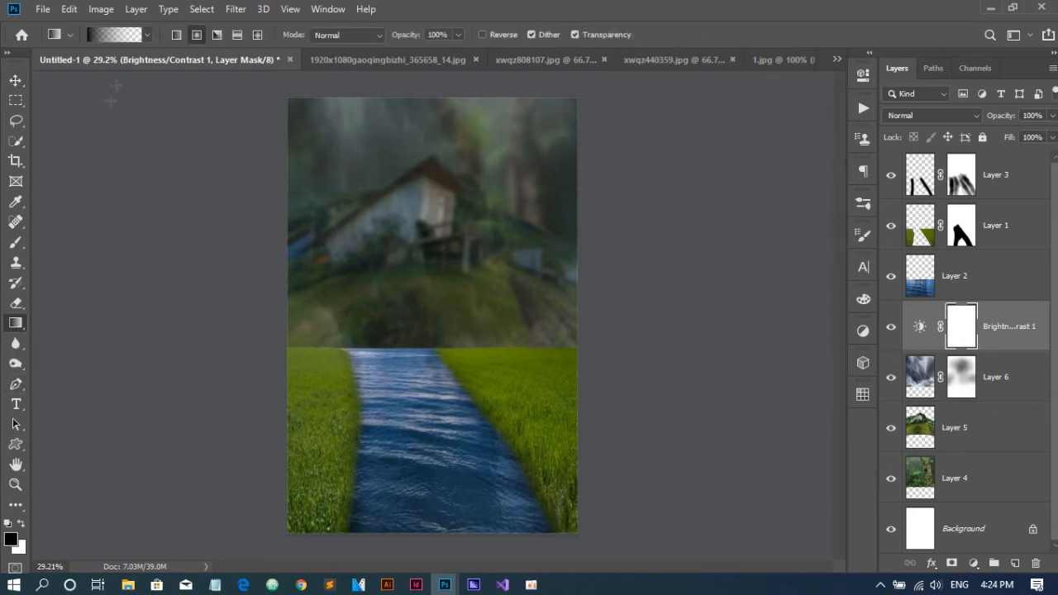
pyautogui.moveTo(459, 37); pyautogui.dragTo(436, 58)
pyautogui.moveTo(425, 229); pyautogui.dragTo(557, 356)
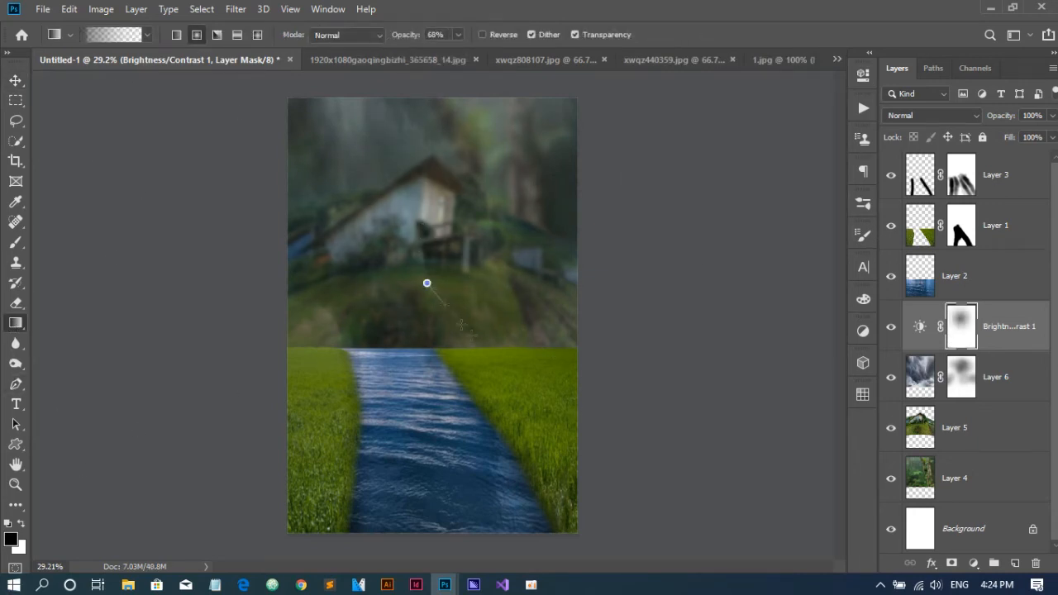
pyautogui.moveTo(462, 324); pyautogui.dragTo(473, 337)
pyautogui.moveTo(411, 277); pyautogui.dragTo(496, 359)
pyautogui.click(17, 81)
pyautogui.click(893, 331)
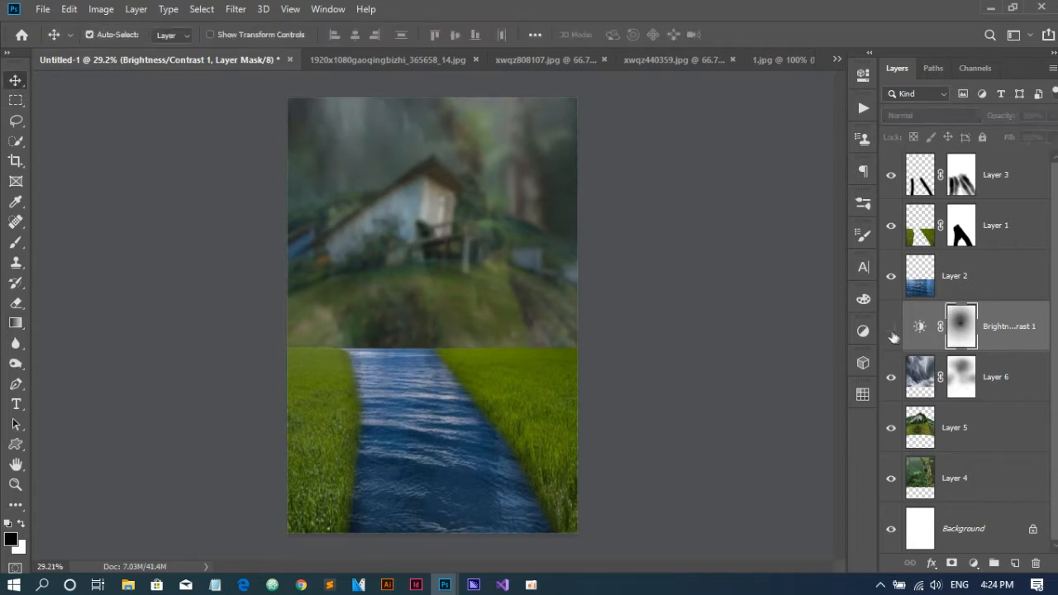
pyautogui.click(890, 331)
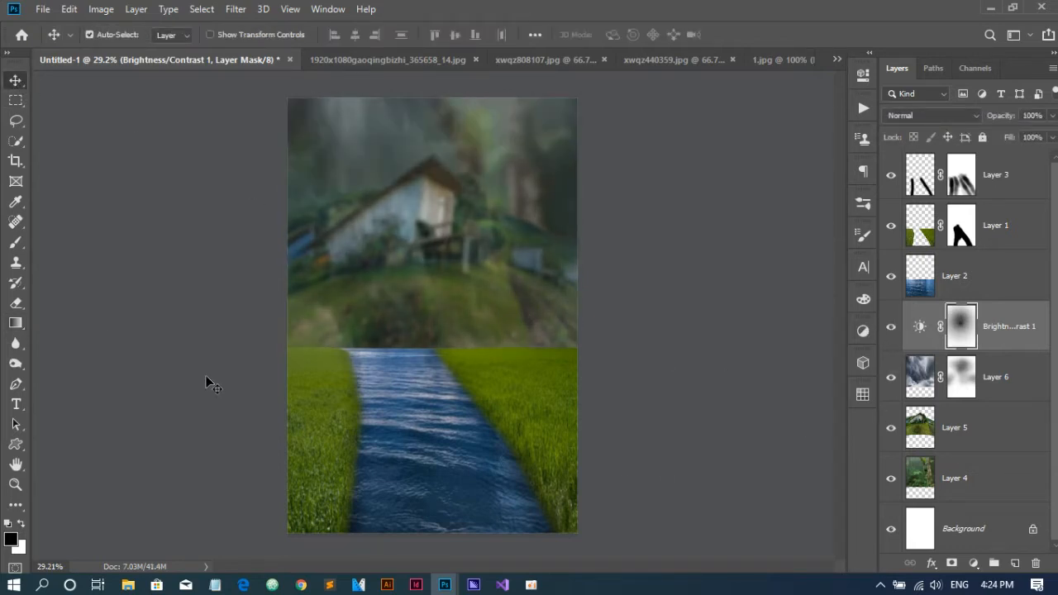
# Soften the far edges of the river and the grass along the horizon with the Blur tool at 50% strength
pyautogui.click(923, 278)
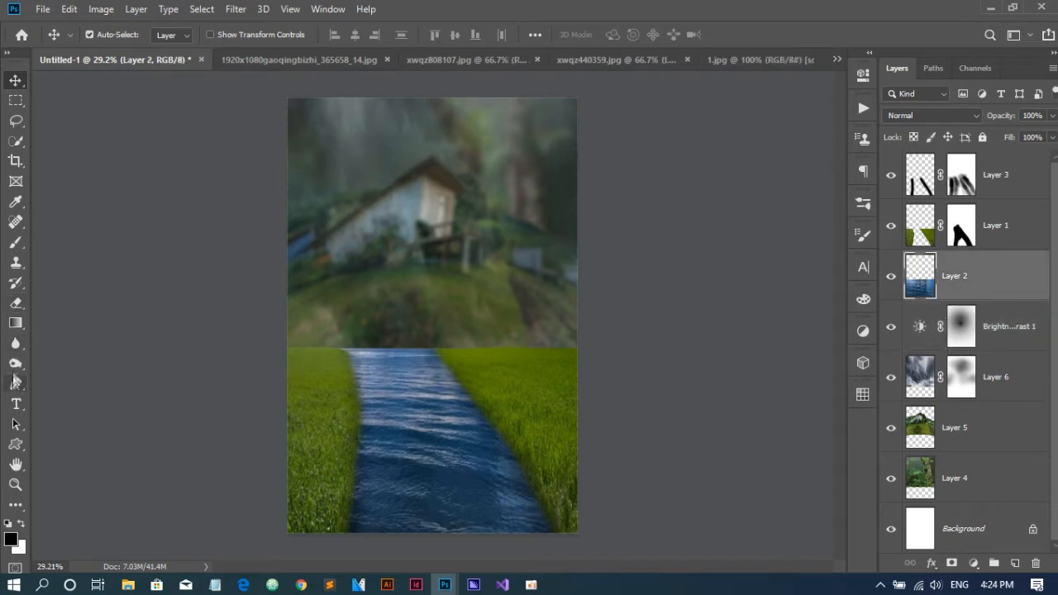
pyautogui.click(16, 343)
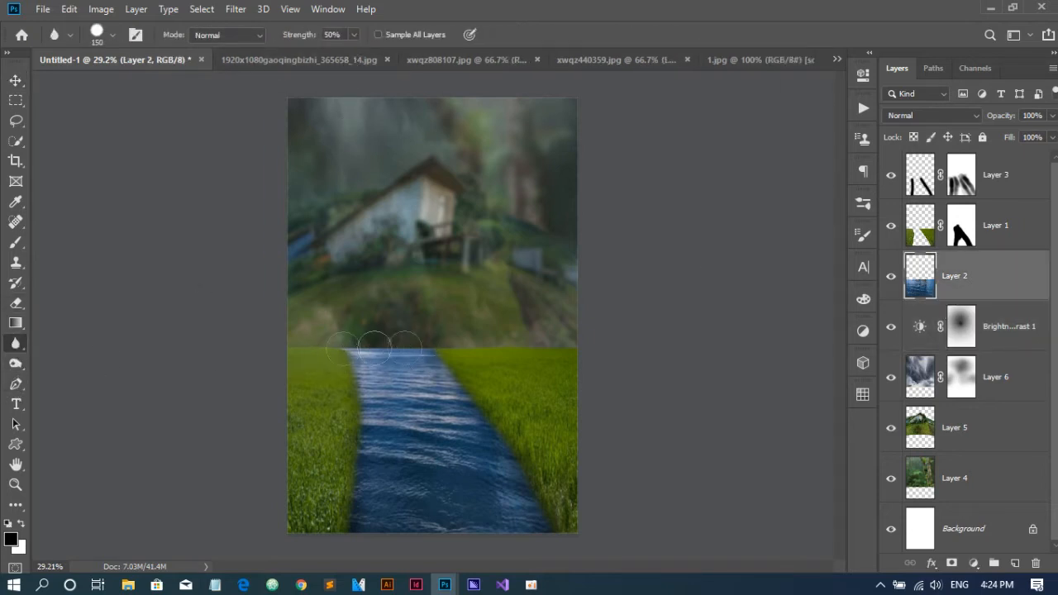
pyautogui.moveTo(401, 355)
pyautogui.mouseDown()
pyautogui.moveTo(366, 362)
pyautogui.moveTo(453, 355)
pyautogui.moveTo(356, 353)
pyautogui.moveTo(483, 323)
pyautogui.moveTo(368, 329)
pyautogui.moveTo(404, 355)
pyautogui.mouseUp()
pyautogui.click(934, 235)
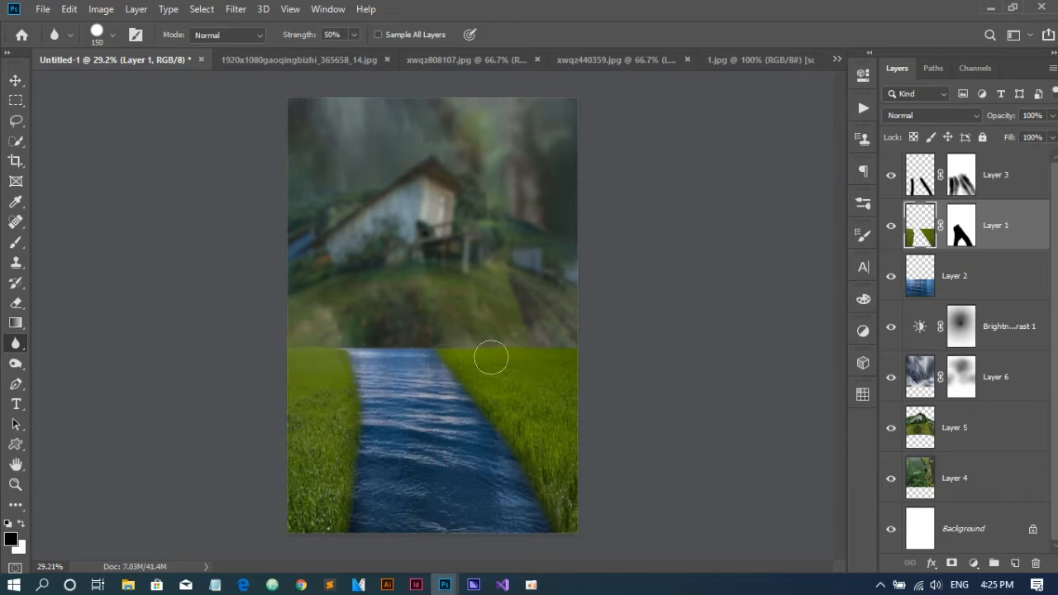
# Add a Color Balance adjustment clipped to the river layer, with midtones yellow–blue at -56
pyautogui.click(1026, 263)
pyautogui.click(973, 563)
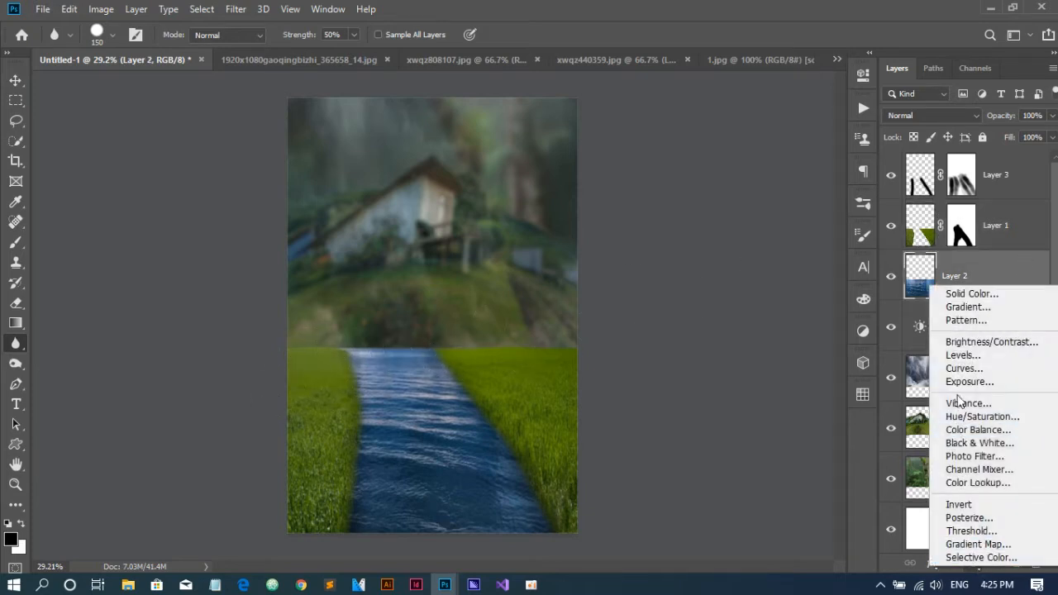
pyautogui.click(959, 433)
pyautogui.moveTo(710, 201); pyautogui.dragTo(670, 206)
pyautogui.click(739, 321)
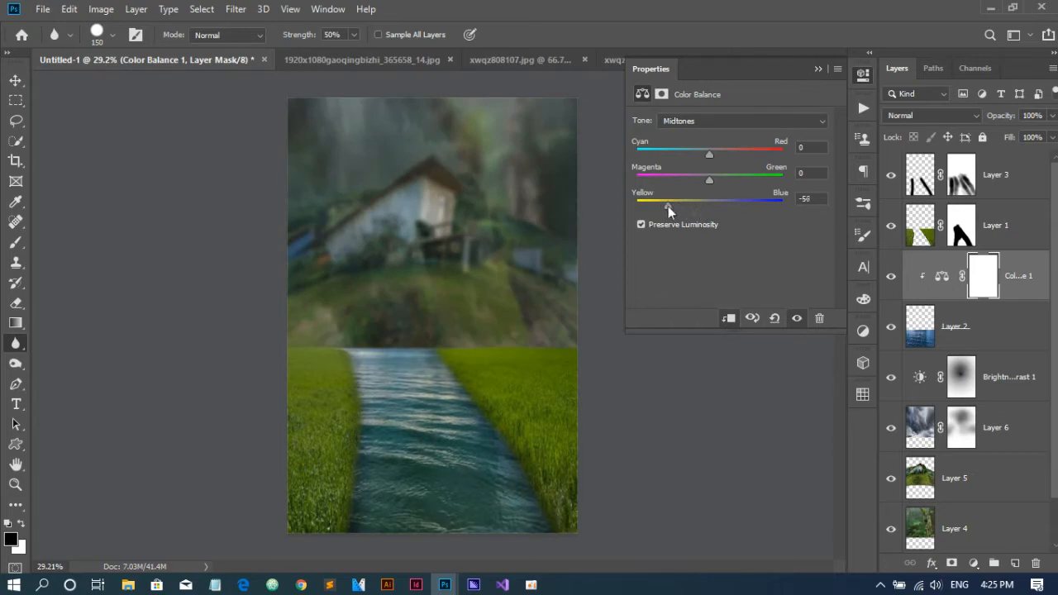
pyautogui.click(816, 70)
# Add a Hue/Saturation adjustment clipped to the grass layer, with hue set to -10
pyautogui.click(914, 244)
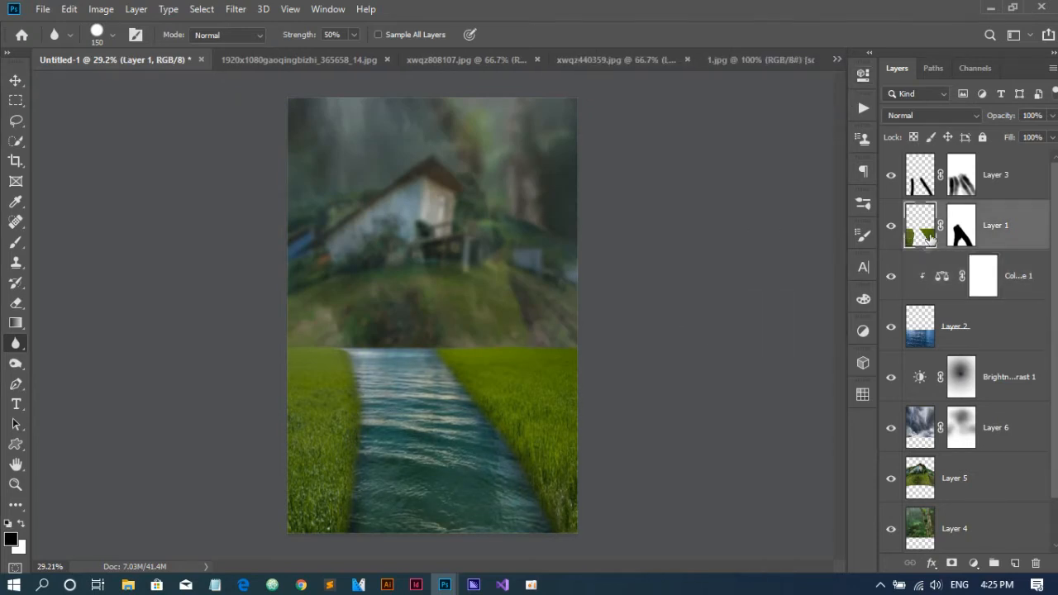
pyautogui.click(973, 563)
pyautogui.click(983, 412)
pyautogui.moveTo(729, 176); pyautogui.dragTo(718, 183)
pyautogui.click(727, 321)
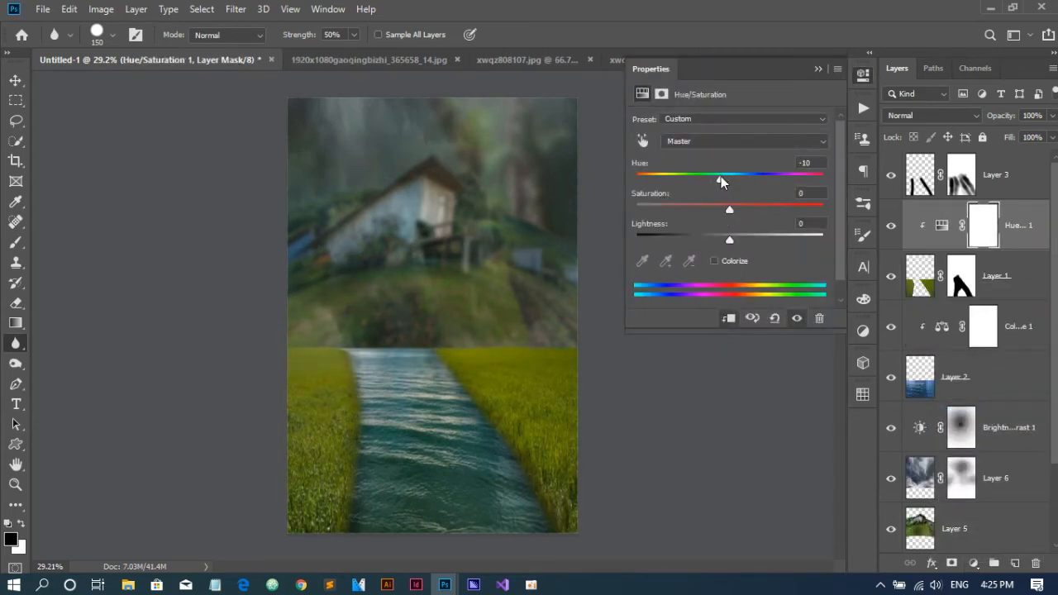
pyautogui.click(817, 69)
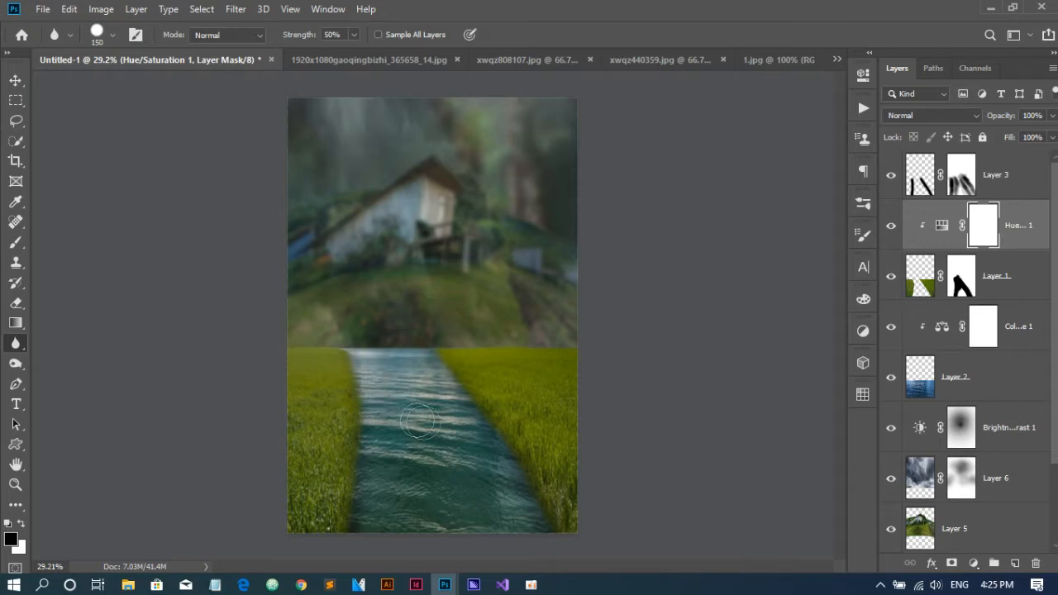
# Add a layer above Layer 3 and draw a crescent moon shape about 696 by 621 px over the hut and hillside
pyautogui.click(914, 181)
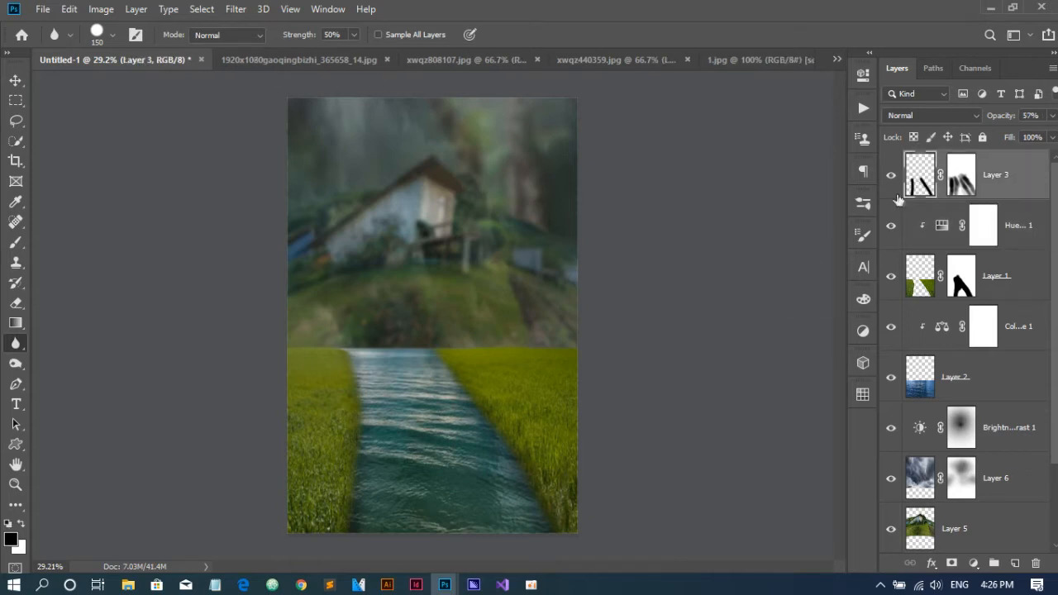
pyautogui.click(1015, 563)
pyautogui.press('u')
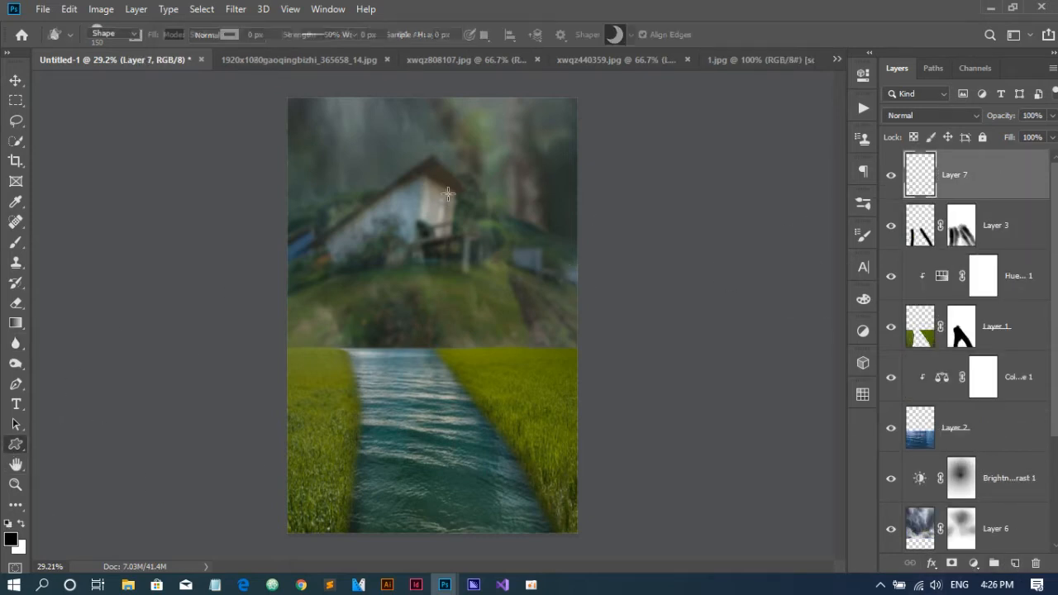
pyautogui.moveTo(366, 204); pyautogui.dragTo(525, 344)
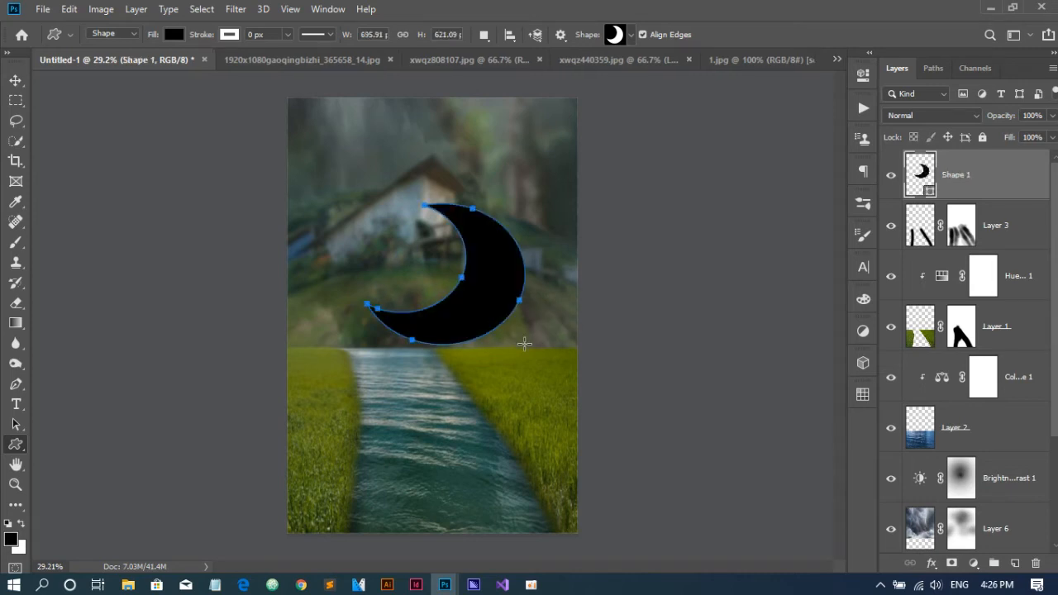
# Change the crescent moon's fill colour to white (ffffff)
pyautogui.click(21, 528)
pyautogui.click(21, 526)
pyautogui.doubleClick(932, 172)
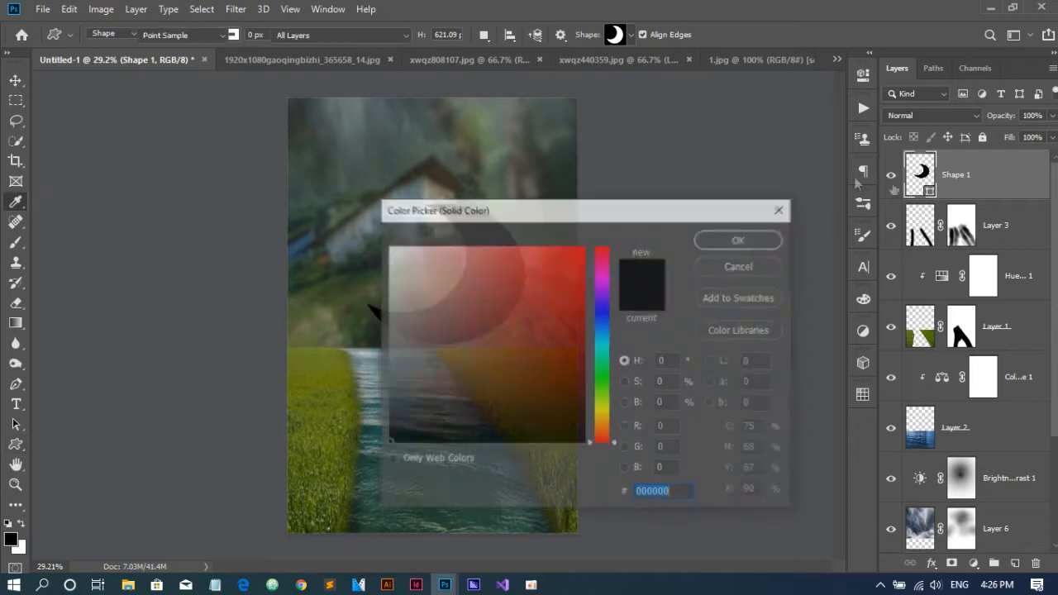
pyautogui.write('ffffff')
pyautogui.click(740, 239)
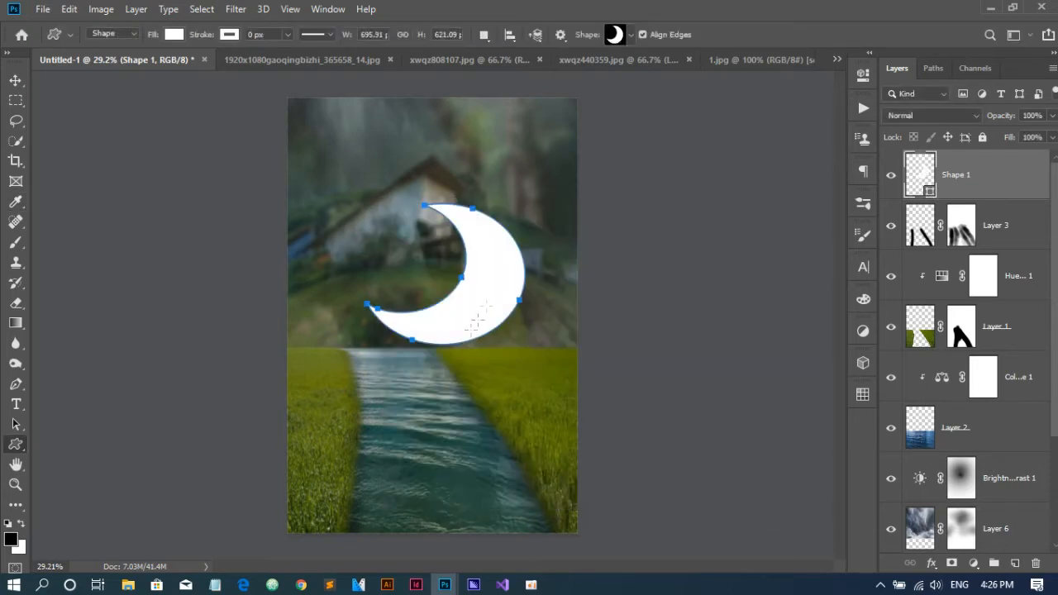
# Enlarge the crescent moon proportionally and shift it left so it overlaps the river's far end
pyautogui.hotkey('ctrl', 't')
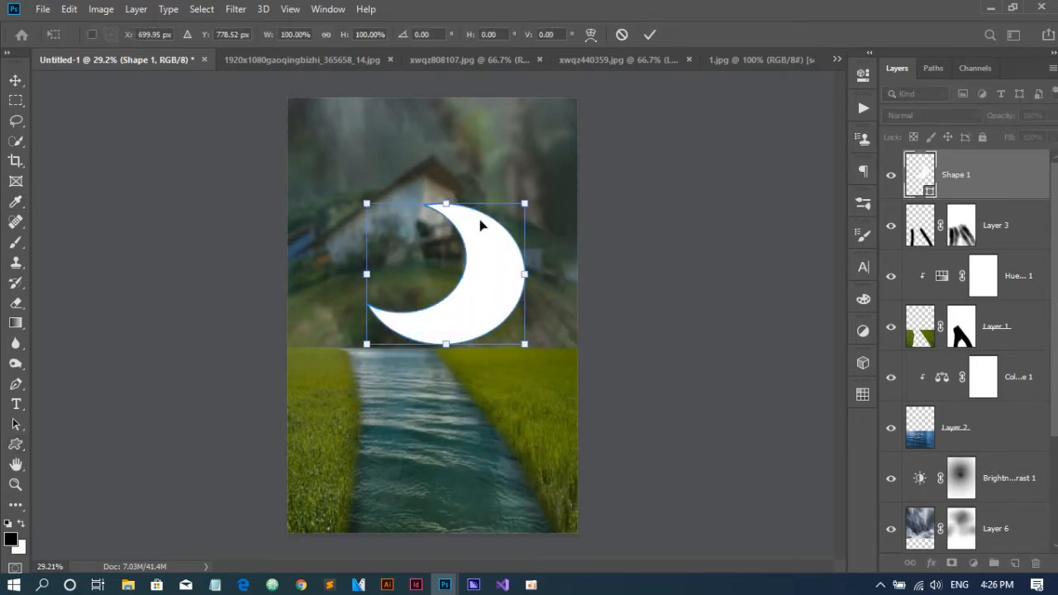
pyautogui.moveTo(524, 202); pyautogui.dragTo(550, 177)
pyautogui.moveTo(491, 302); pyautogui.dragTo(452, 309)
pyautogui.click(649, 34)
pyautogui.hotkey('ctrl', 'z')
pyautogui.press('v')
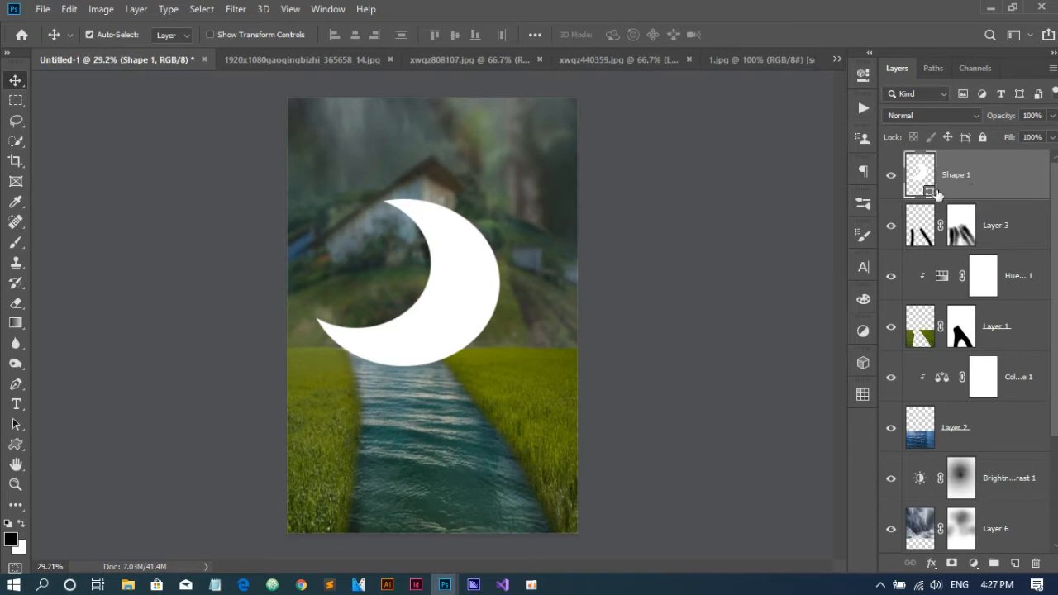
# Move the crescent shape layer directly below the river layer and compare the image with layers hidden
pyautogui.moveTo(989, 187); pyautogui.dragTo(977, 445)
pyautogui.click(891, 327)
pyautogui.click(891, 326)
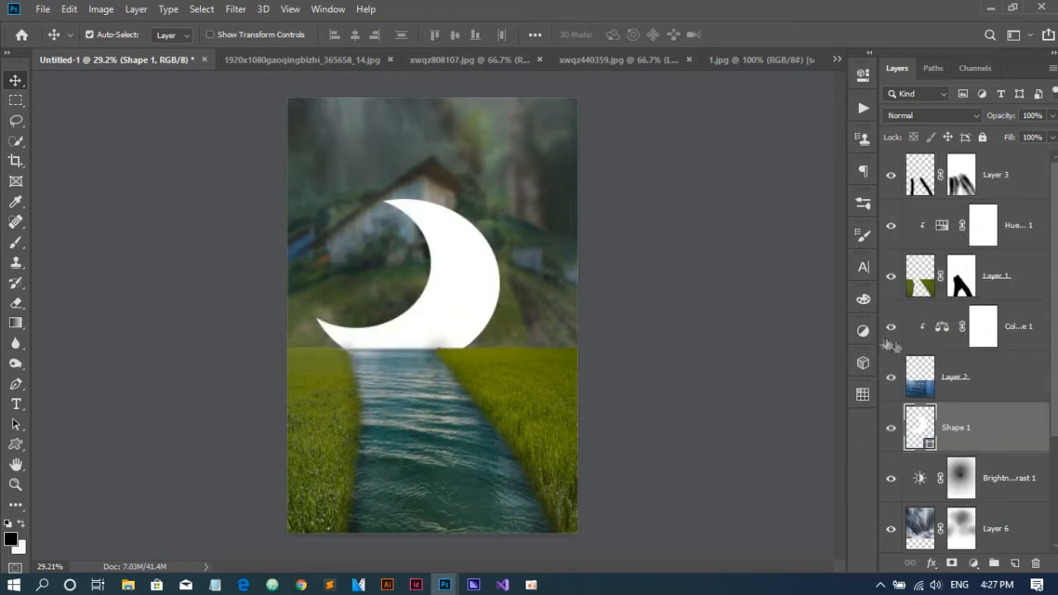
pyautogui.click(891, 428)
pyautogui.click(891, 429)
# Apply an Outer Glow layer style to the crescent moon
pyautogui.rightClick(983, 433)
pyautogui.click(911, 20)
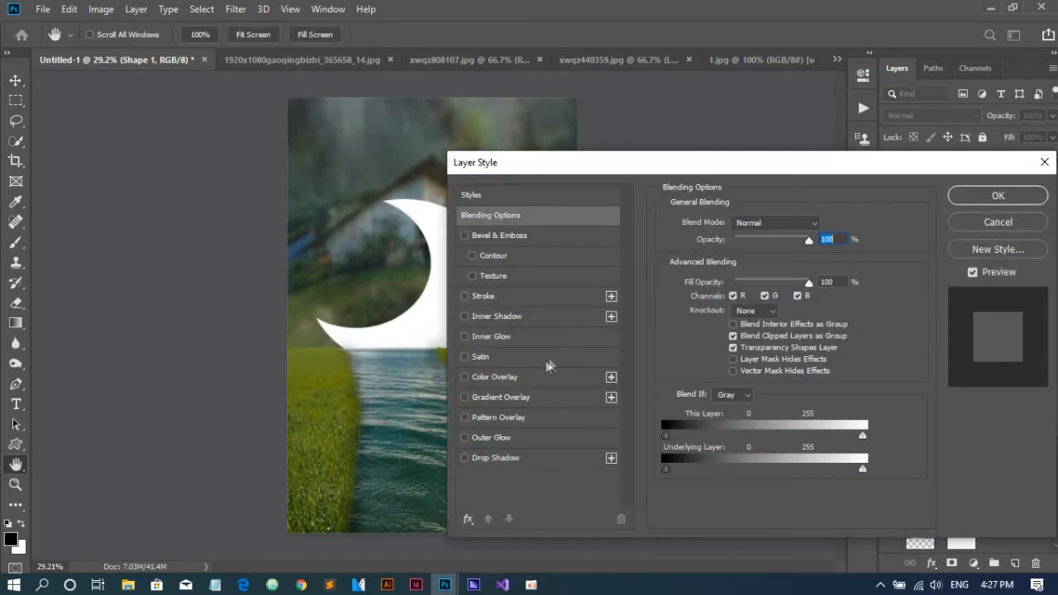
pyautogui.click(498, 439)
pyautogui.moveTo(786, 165); pyautogui.dragTo(875, 166)
pyautogui.press('Return')
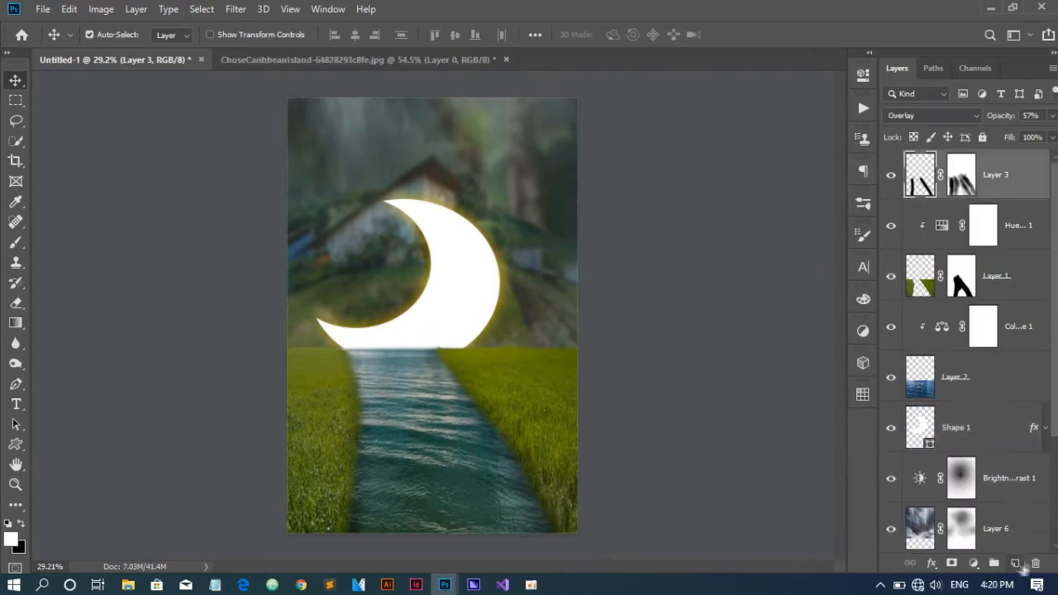
# Add an Overlay-mode layer on top and paint white over the river to brighten the water, comparing with the layer hidden
pyautogui.click(932, 116)
pyautogui.click(926, 285)
pyautogui.click(15, 242)
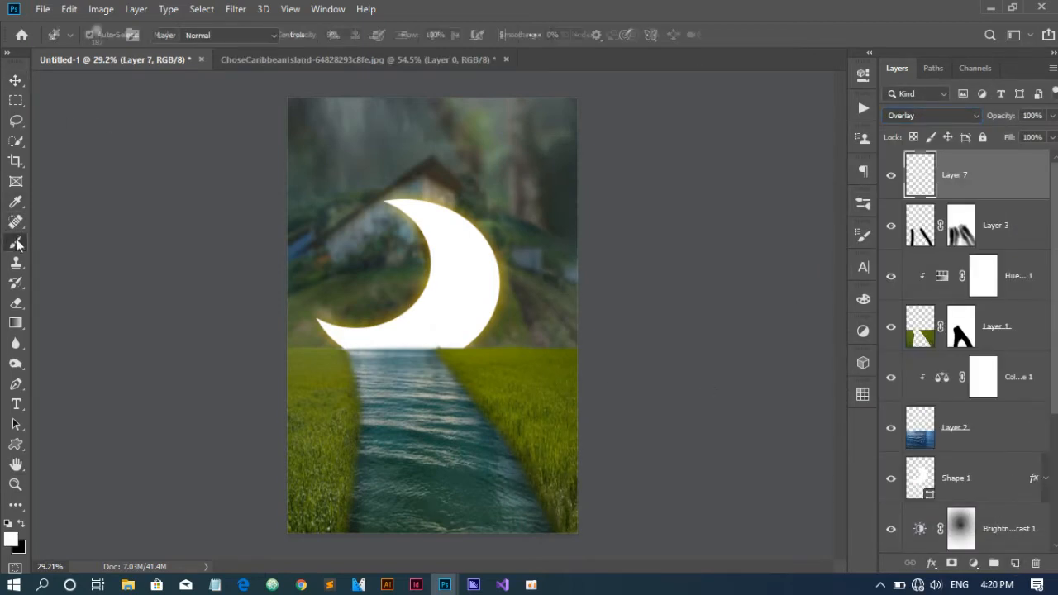
pyautogui.rightClick(459, 263)
pyautogui.moveTo(555, 227); pyautogui.dragTo(544, 227)
pyautogui.click(734, 42)
pyautogui.moveTo(369, 354)
pyautogui.mouseDown()
pyautogui.moveTo(400, 401)
pyautogui.moveTo(418, 364)
pyautogui.moveTo(427, 451)
pyautogui.moveTo(397, 503)
pyautogui.mouseUp()
pyautogui.moveTo(371, 378); pyautogui.dragTo(442, 456)
pyautogui.moveTo(426, 364)
pyautogui.mouseDown()
pyautogui.moveTo(389, 358)
pyautogui.moveTo(425, 367)
pyautogui.moveTo(429, 384)
pyautogui.moveTo(398, 404)
pyautogui.mouseUp()
pyautogui.click(892, 178)
pyautogui.click(891, 179)
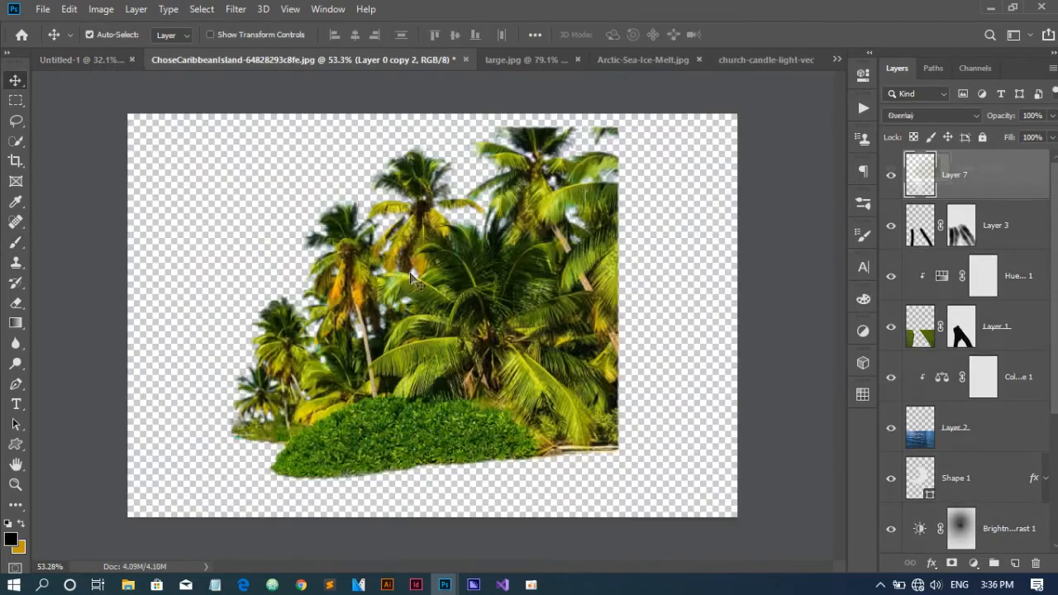
# Bring the palm tree cutout from the ChoseCaribbeanIsland image into Untitled-1 on the right bank, scaled to 87.13% width and 100.70% height
pyautogui.moveTo(425, 260); pyautogui.dragTo(619, 295)
pyautogui.hotkey('ctrl', 't')
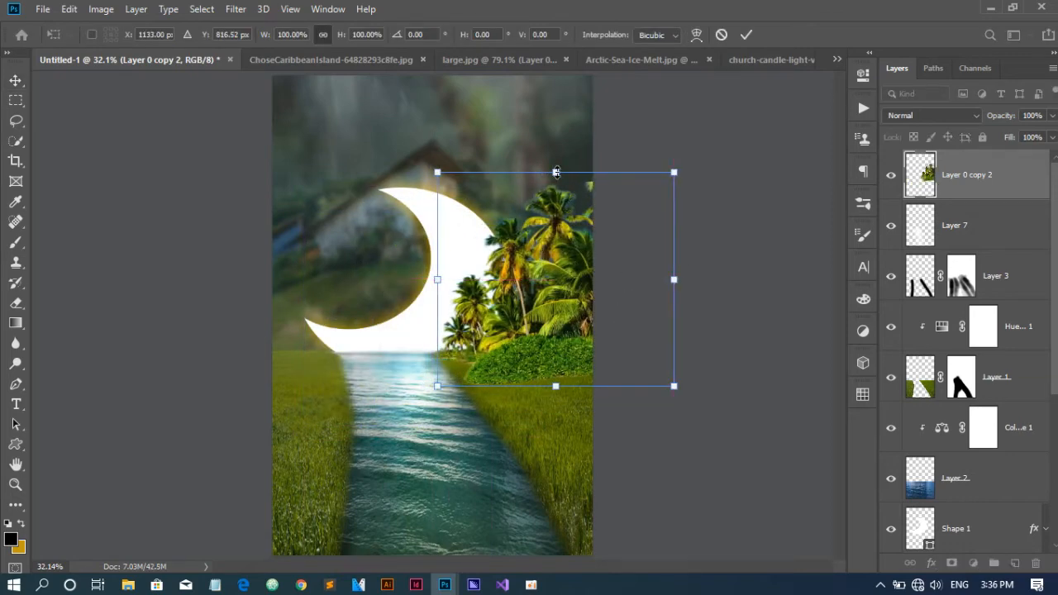
pyautogui.moveTo(556, 172); pyautogui.dragTo(555, 163)
pyautogui.moveTo(674, 279); pyautogui.dragTo(643, 274)
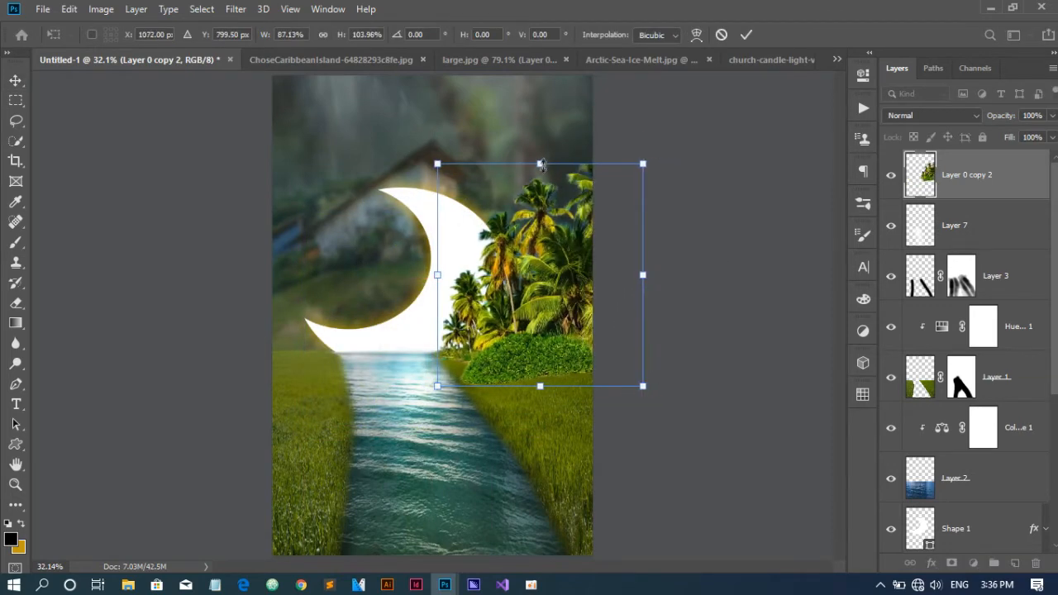
pyautogui.moveTo(542, 165); pyautogui.dragTo(542, 170)
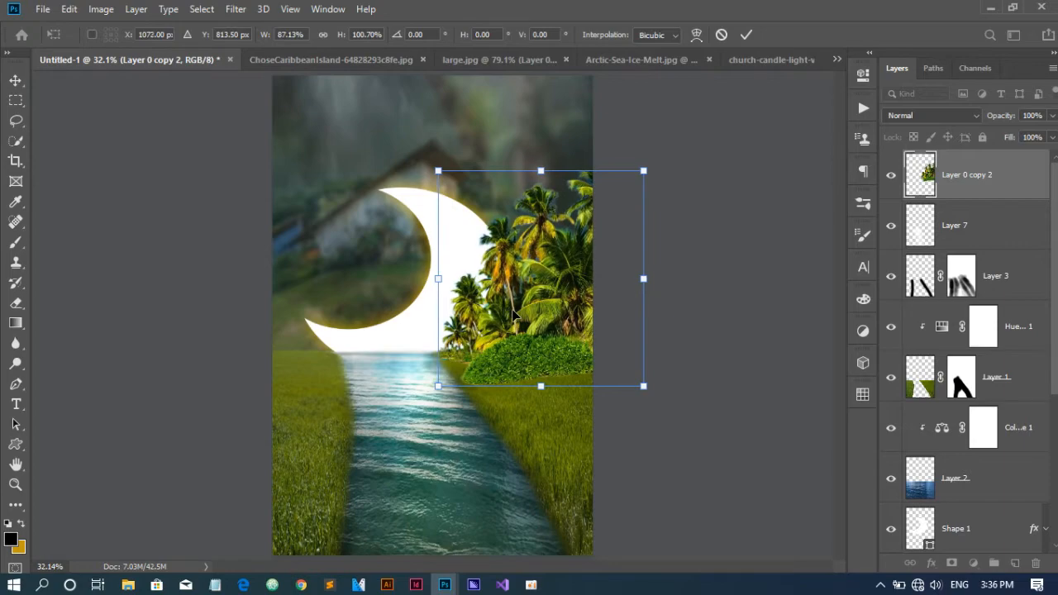
pyautogui.press('Return')
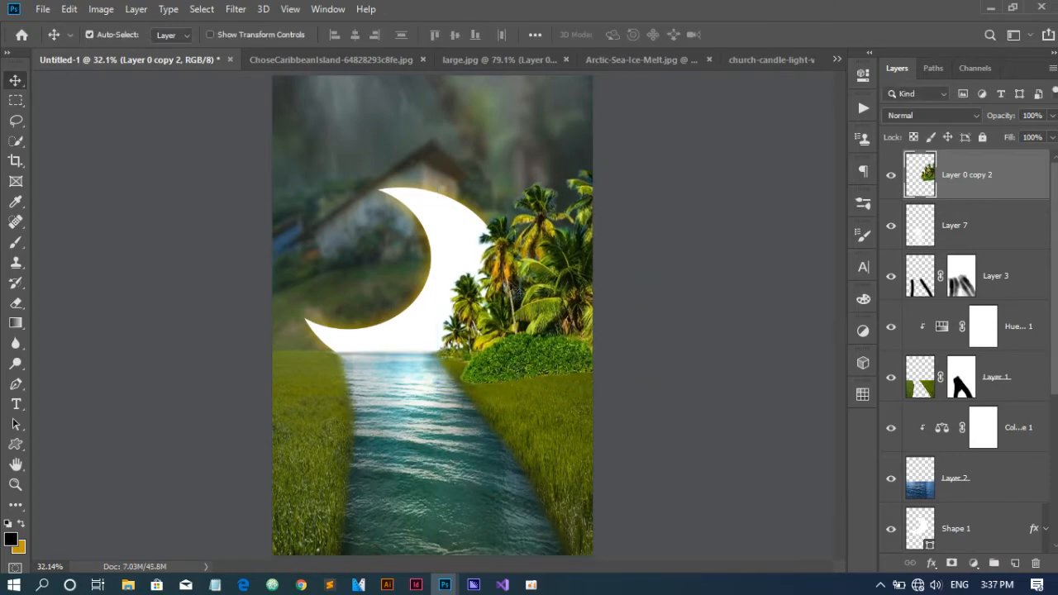
# Select the palm trees and the bush on the palm layer with the Quick Selection tool
pyautogui.press('z')
pyautogui.moveTo(468, 318); pyautogui.dragTo(549, 330)
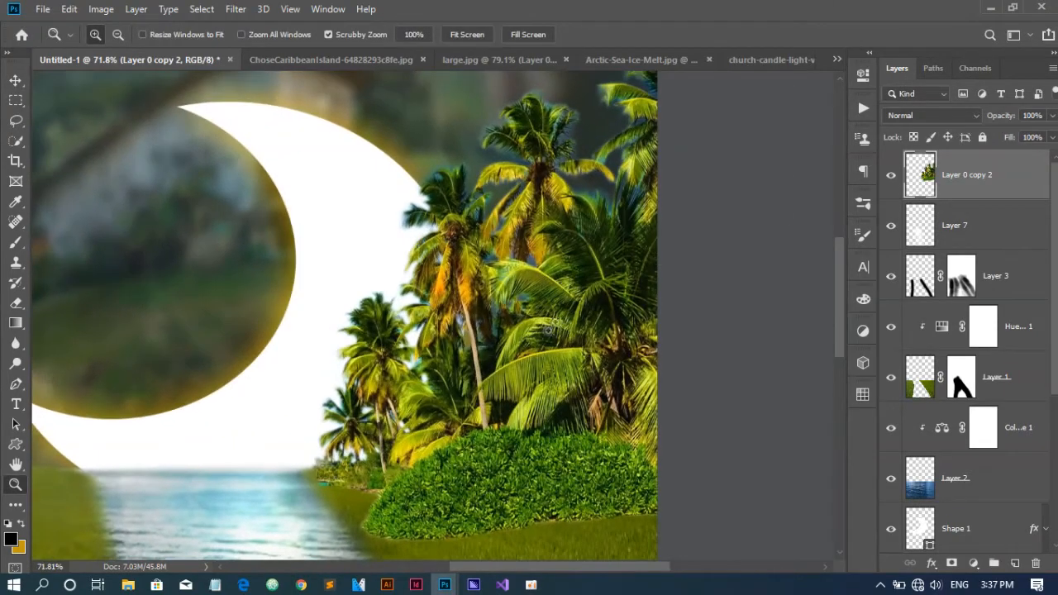
pyautogui.press('w')
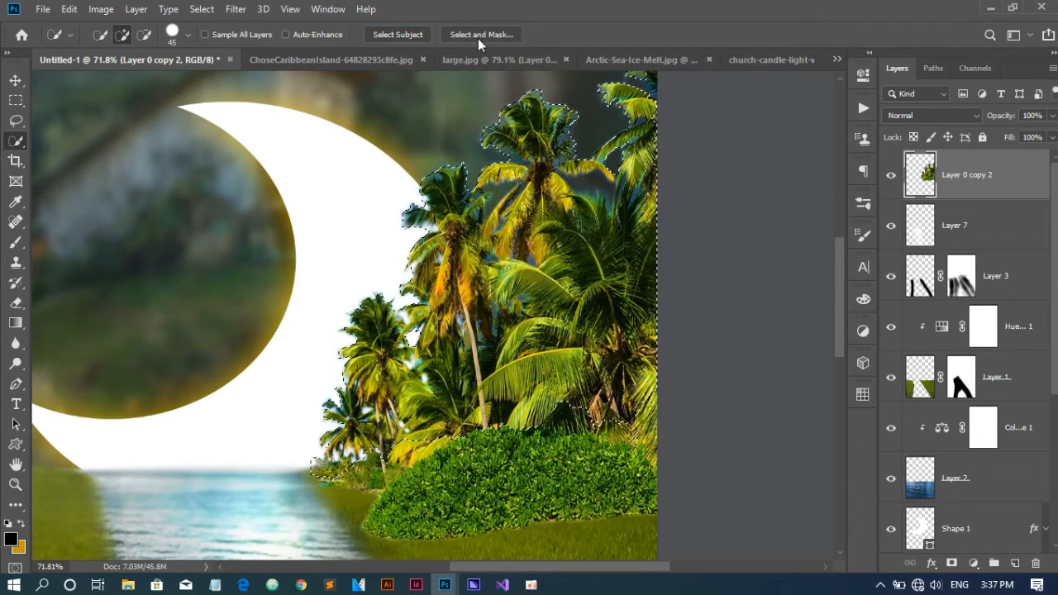
pyautogui.moveTo(455, 461); pyautogui.dragTo(627, 454)
pyautogui.moveTo(376, 478); pyautogui.dragTo(345, 488)
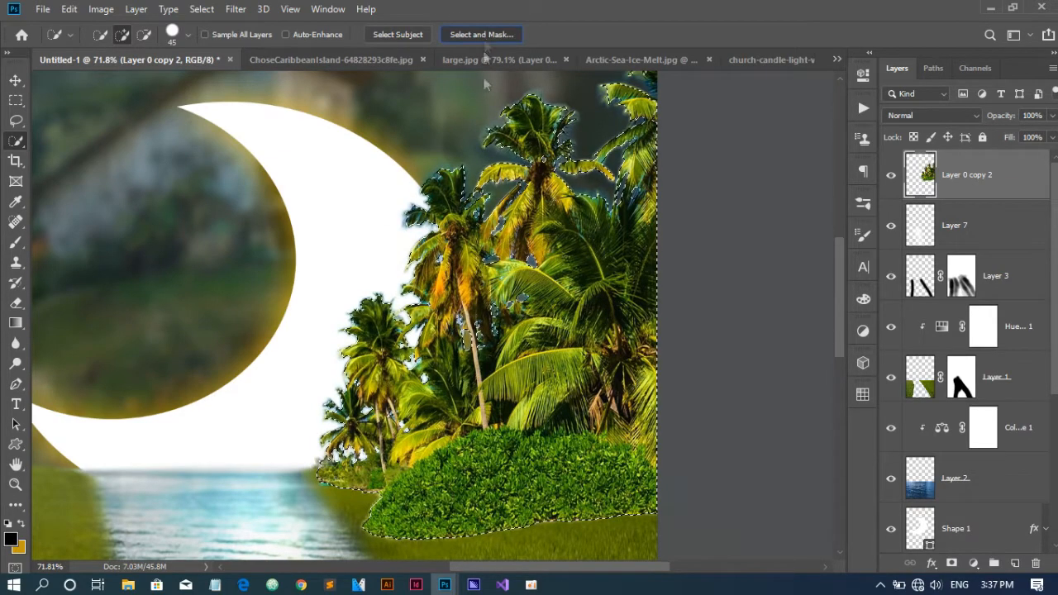
# Refine the palm selection with 1 px radius, 12% contrast and -46% shift edge, and output it as a layer mask
pyautogui.click(482, 34)
pyautogui.moveTo(531, 317); pyautogui.dragTo(404, 311)
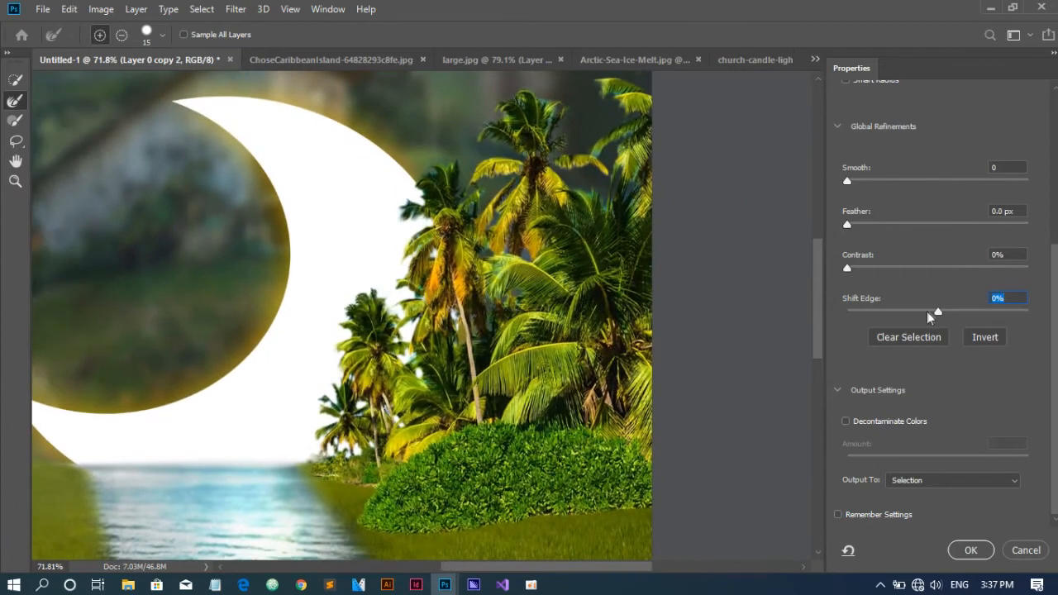
pyautogui.moveTo(936, 313); pyautogui.dragTo(890, 320)
pyautogui.moveTo(848, 269); pyautogui.dragTo(859, 271)
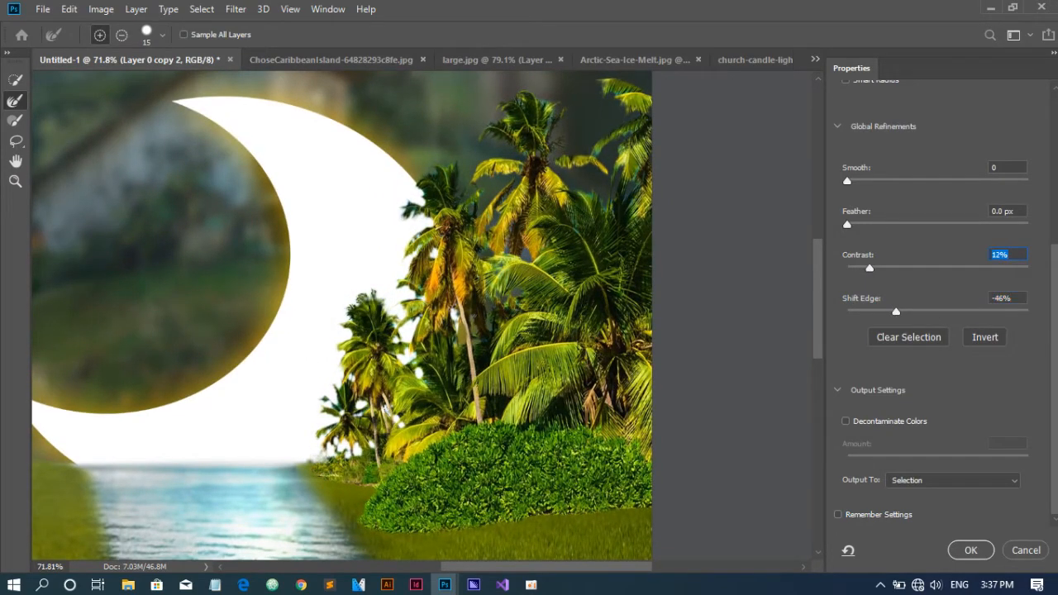
pyautogui.scroll(5, 848, 304)
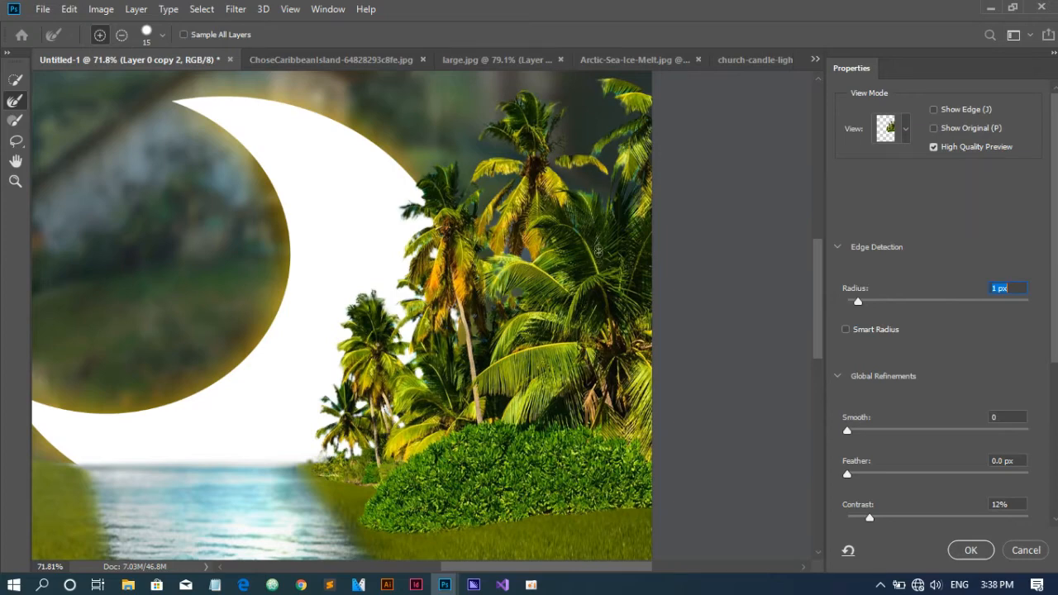
pyautogui.scroll(-5, 981, 482)
pyautogui.click(980, 482)
pyautogui.click(973, 503)
pyautogui.click(969, 550)
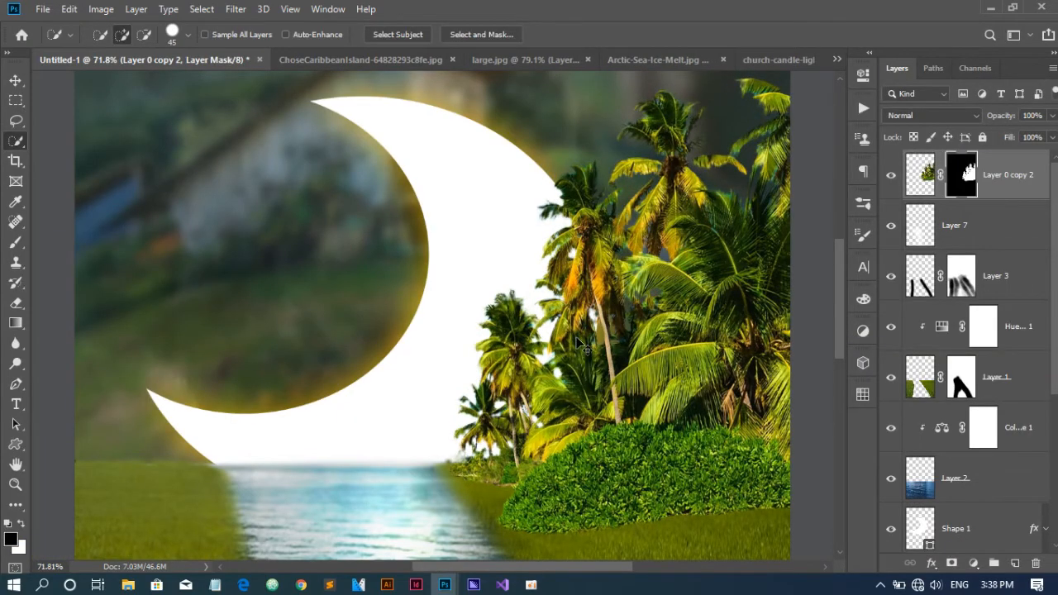
# Delete the refined layer mask from the palm tree layer
pyautogui.scroll(-5, 576, 338)
pyautogui.scroll(4, 568, 341)
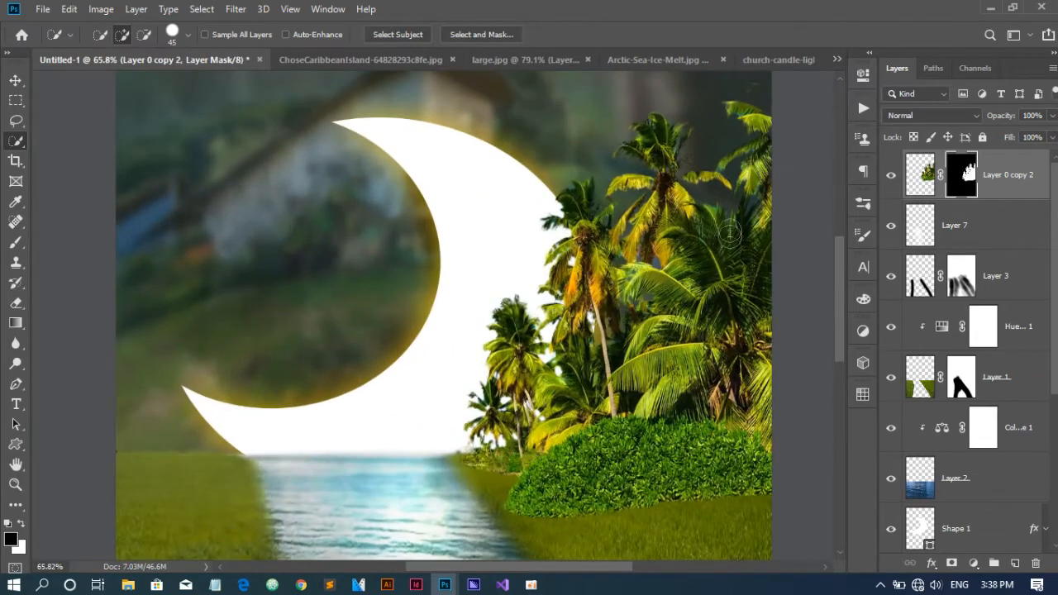
pyautogui.click(15, 81)
pyautogui.moveTo(579, 382)
pyautogui.mouseDown()
pyautogui.moveTo(507, 307)
pyautogui.moveTo(500, 285)
pyautogui.mouseUp()
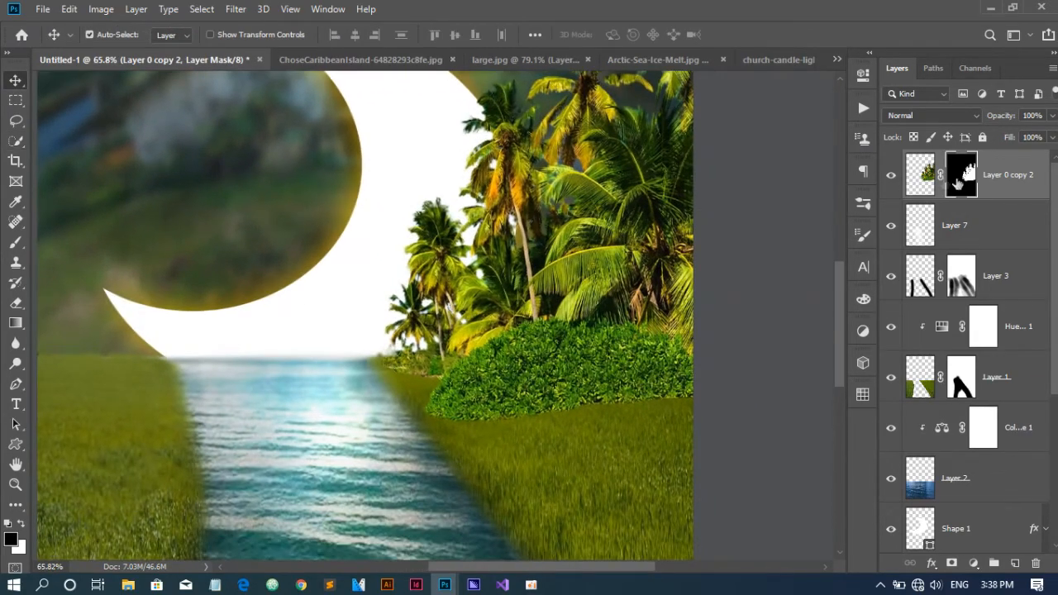
pyautogui.click(1037, 565)
# Add a layer mask to the palm tree layer and paint out the bush's lower edge with a 60 px grass brush at 100% opacity
pyautogui.click(952, 564)
pyautogui.click(15, 242)
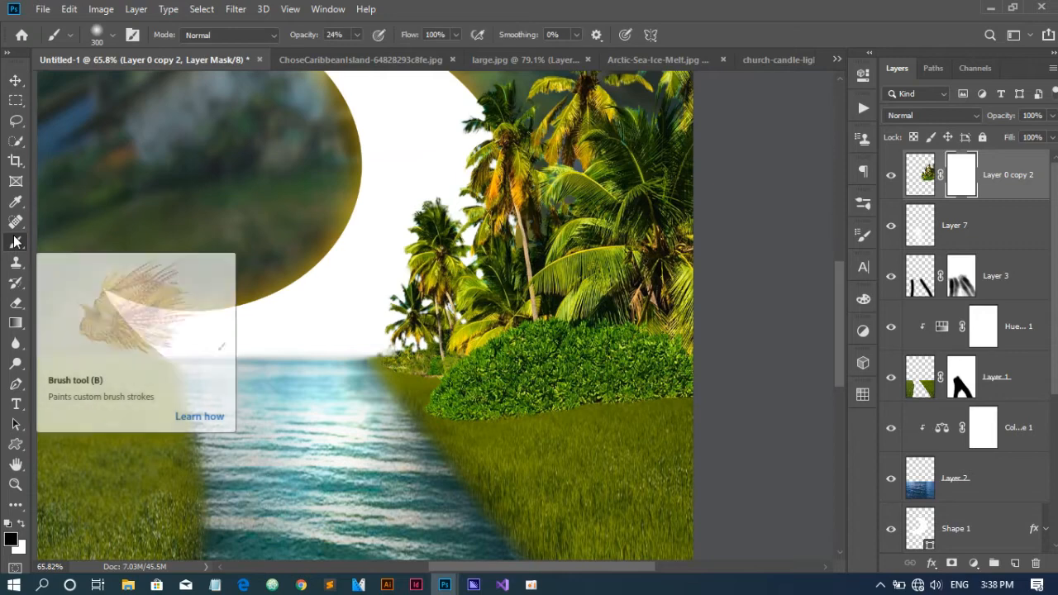
pyautogui.moveTo(353, 30); pyautogui.dragTo(388, 55)
pyautogui.click(110, 38)
pyautogui.click(110, 39)
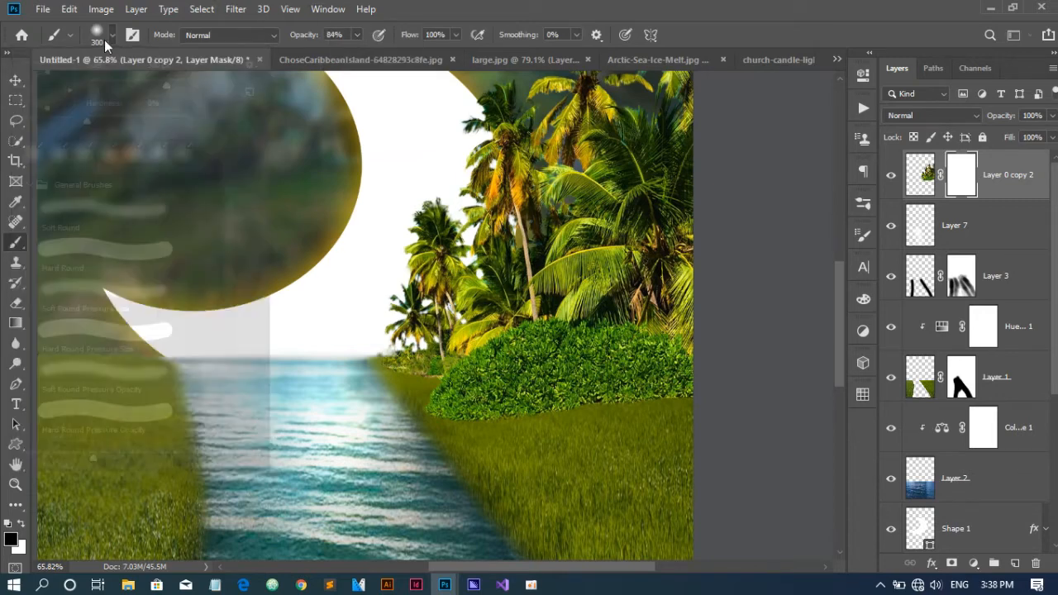
pyautogui.click(132, 35)
pyautogui.moveTo(833, 194); pyautogui.dragTo(836, 172)
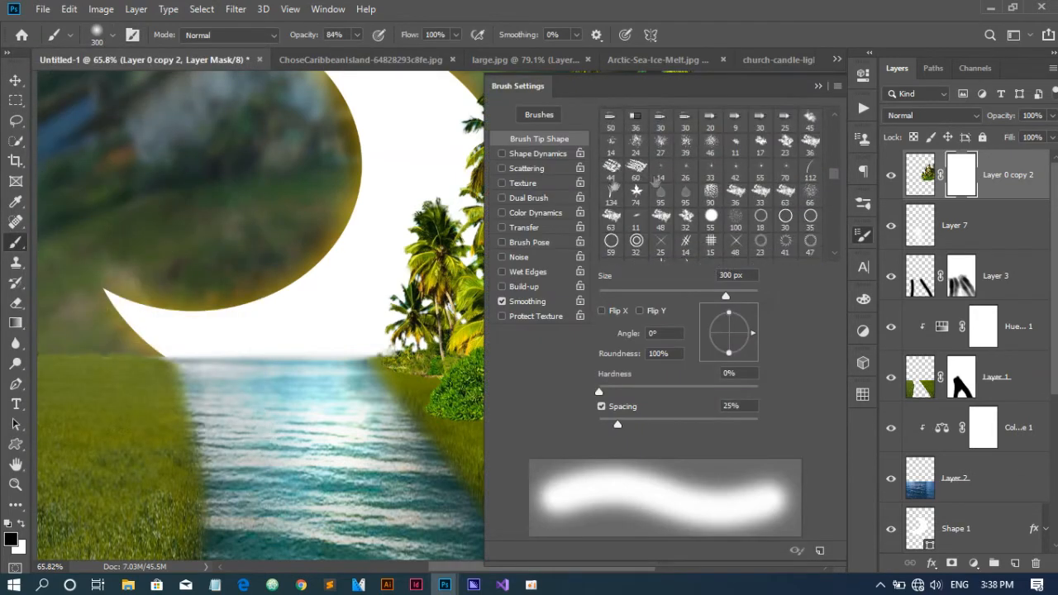
pyautogui.click(611, 196)
pyautogui.click(864, 235)
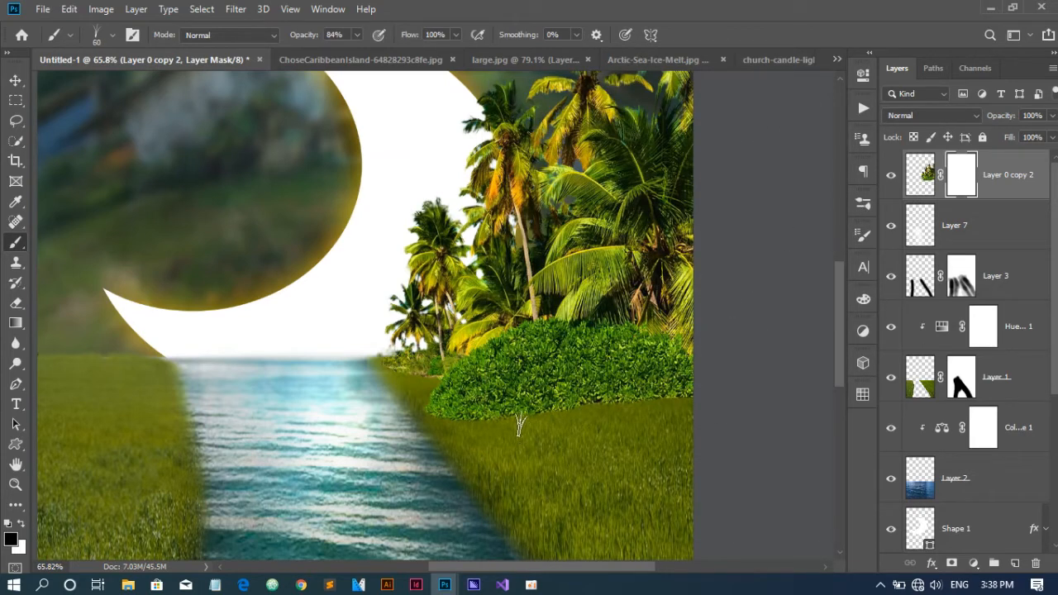
pyautogui.click(356, 36)
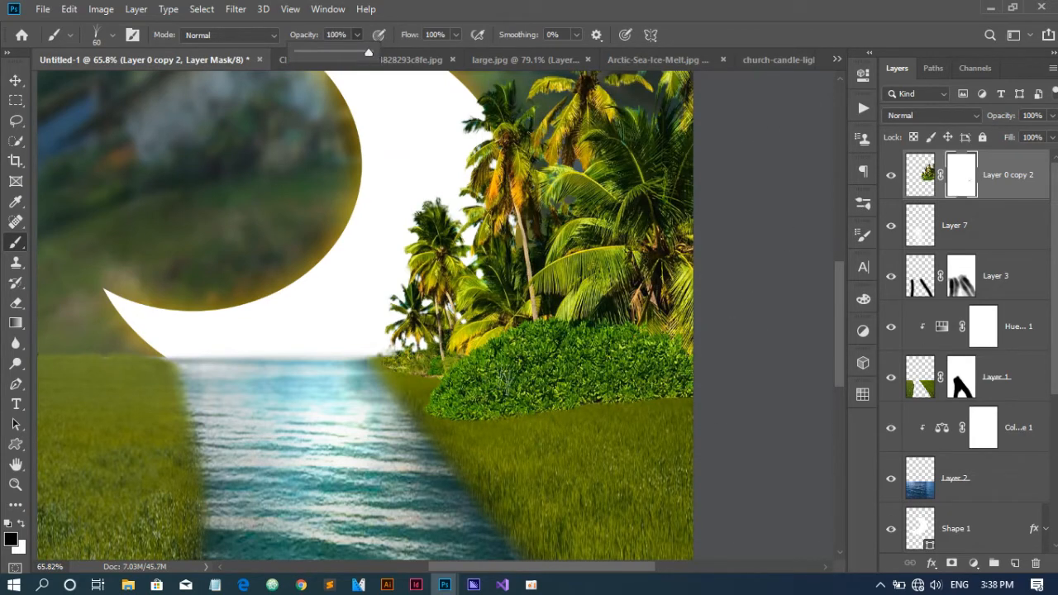
pyautogui.click(563, 417)
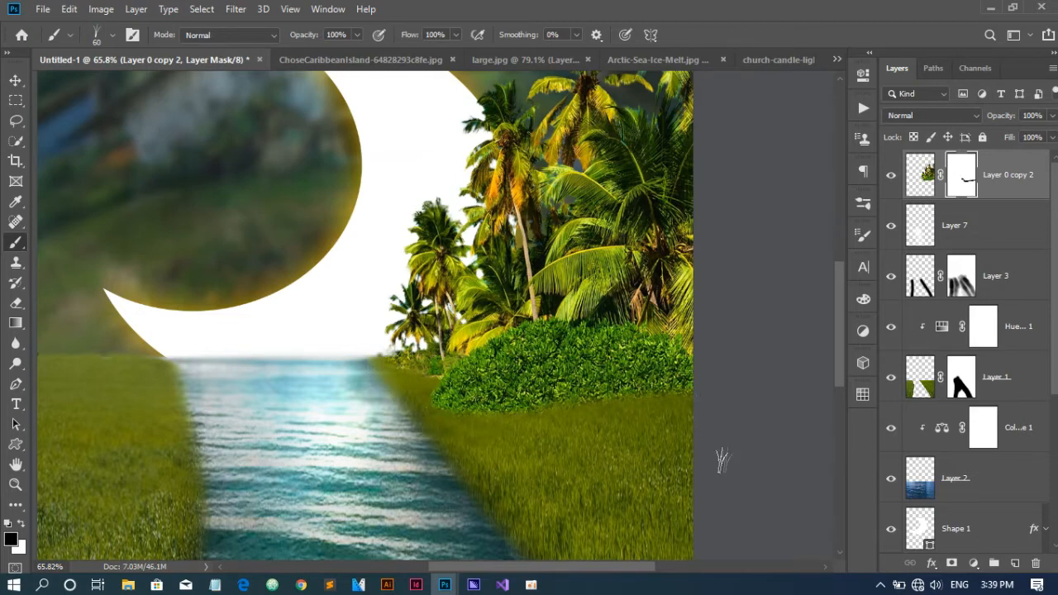
pyautogui.scroll(-4, 553, 414)
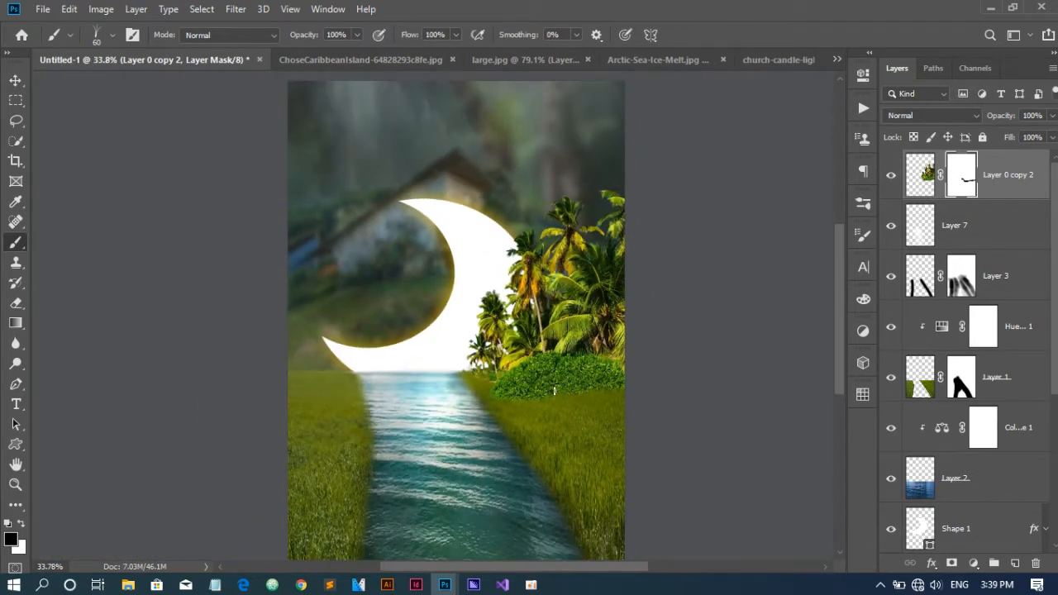
# Try a Box Blur with a 2-pixel radius on the palm tree layer's image
pyautogui.click(920, 174)
pyautogui.click(263, 9)
pyautogui.moveTo(330, 185)
pyautogui.click(455, 229)
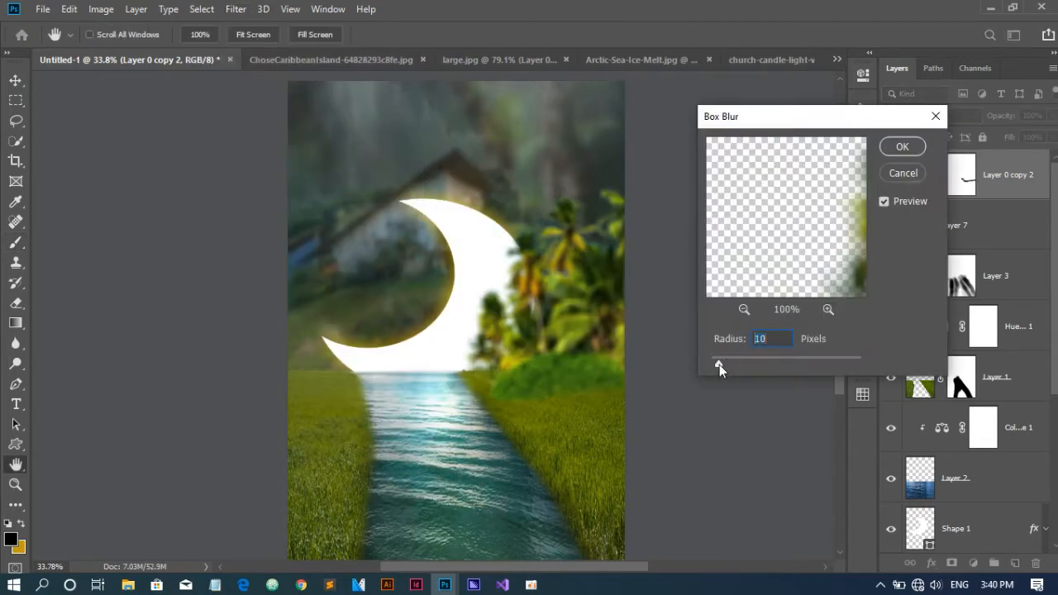
pyautogui.moveTo(720, 365); pyautogui.dragTo(715, 365)
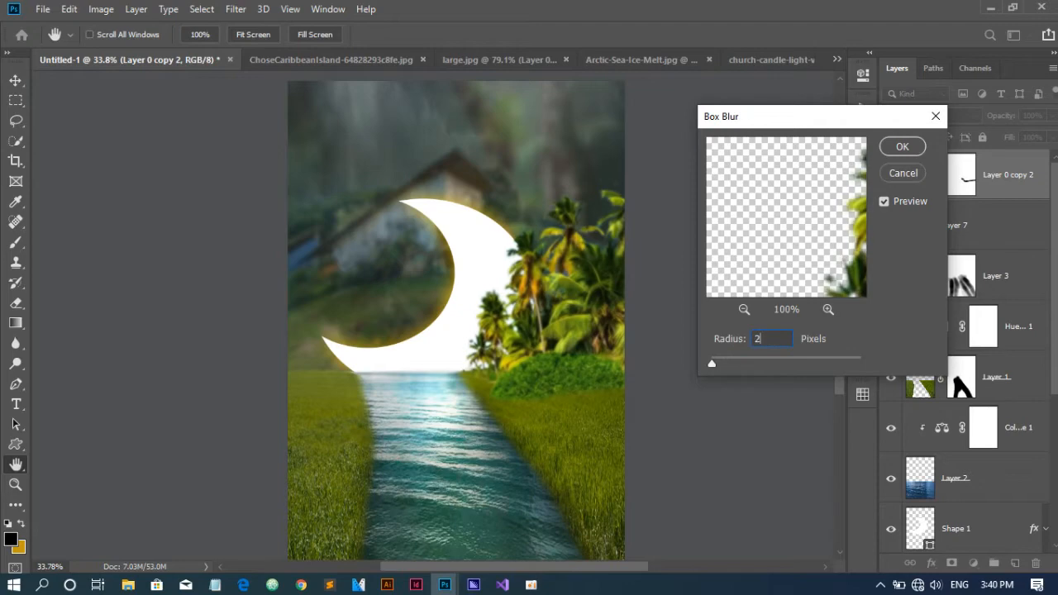
pyautogui.press('Return')
# Apply a Gaussian Blur with a 0.9-pixel radius to the palm tree layer's image
pyautogui.click(235, 10)
pyautogui.moveTo(331, 186)
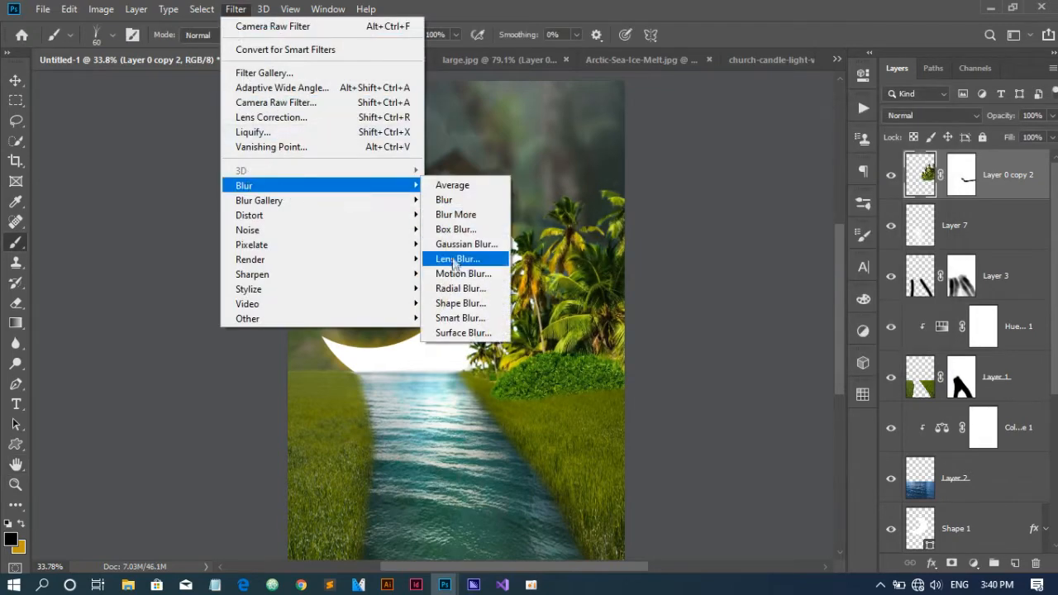
pyautogui.click(463, 244)
pyautogui.moveTo(710, 342); pyautogui.dragTo(701, 339)
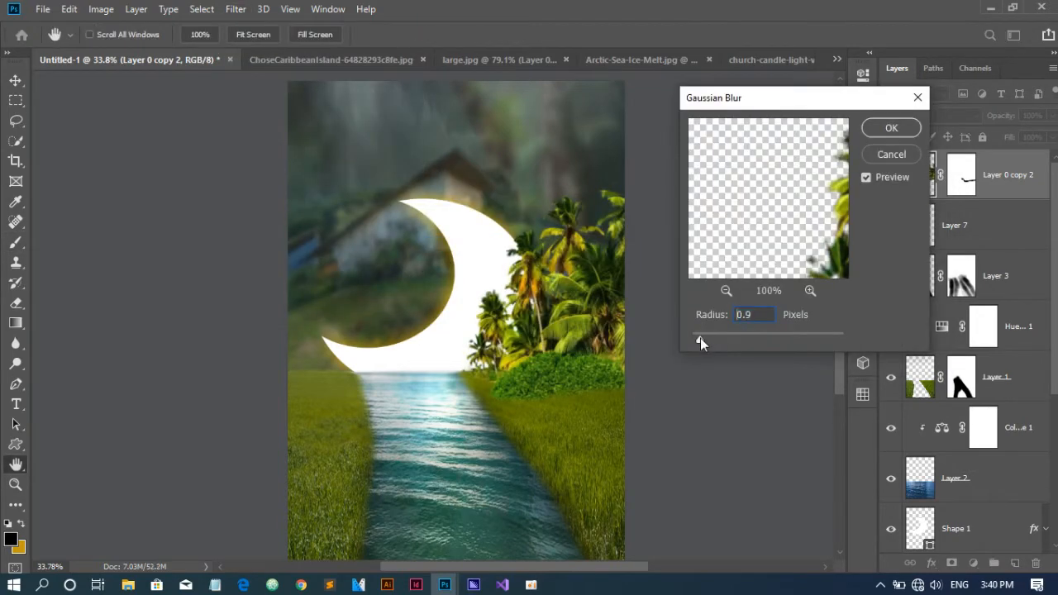
pyautogui.click(892, 128)
pyautogui.press('b')
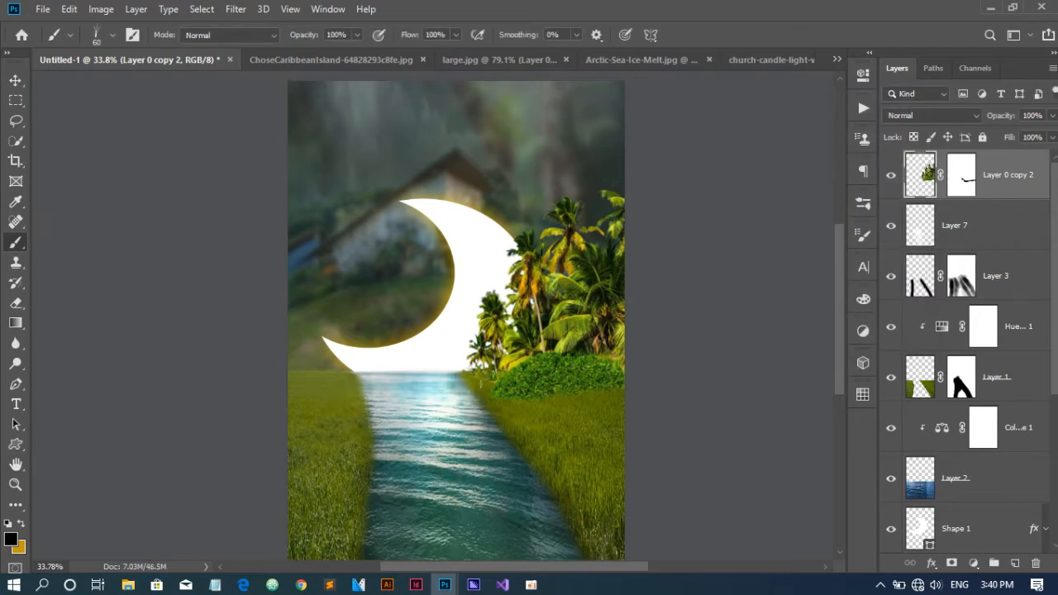
# Switch to the Blur tool at 50% strength and enlarge its brush to 200 px
pyautogui.click(16, 343)
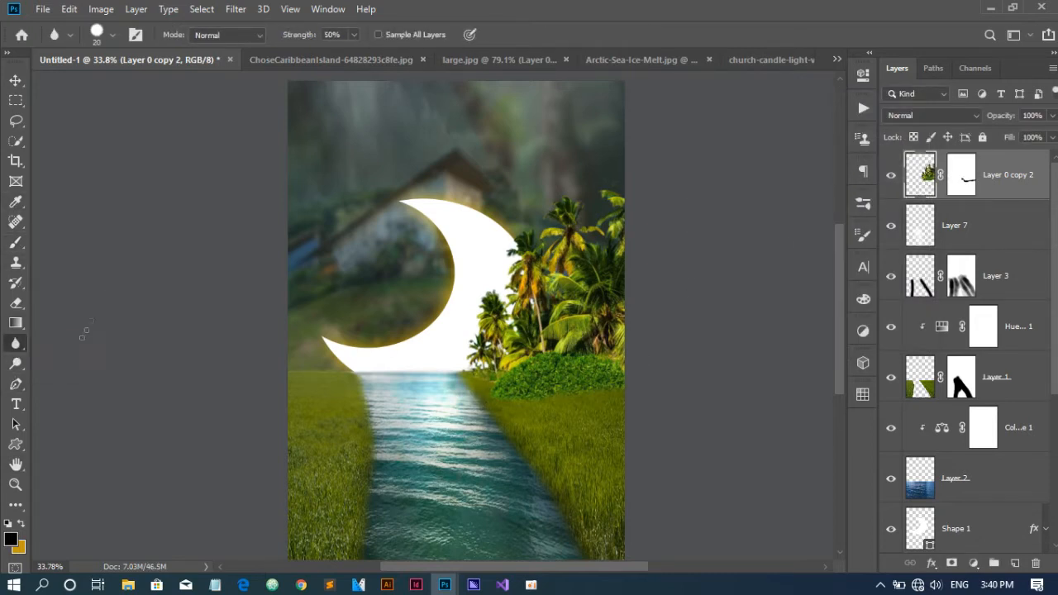
pyautogui.press(']')
pyautogui.press(']')
pyautogui.press(']')
pyautogui.press(']')
pyautogui.press(']')
pyautogui.scroll(-1, 477, 405)
# Add a Curves adjustment clipped to the palm tree layer, raising the highlights and anchoring the shadows with a second curve point
pyautogui.click(974, 563)
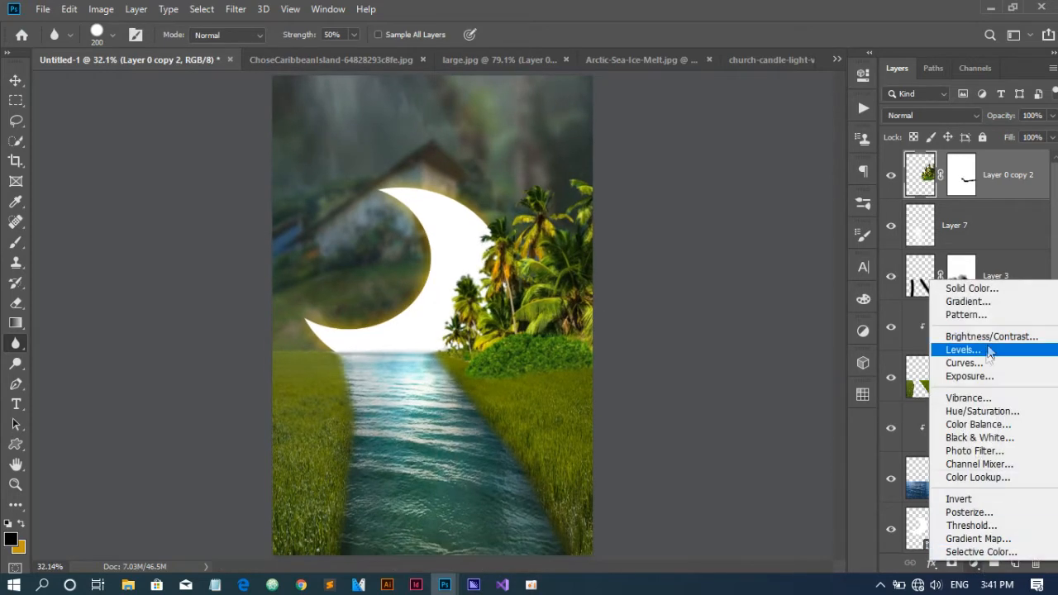
pyautogui.click(963, 363)
pyautogui.moveTo(744, 233); pyautogui.dragTo(770, 198)
pyautogui.click(729, 319)
pyautogui.click(712, 270)
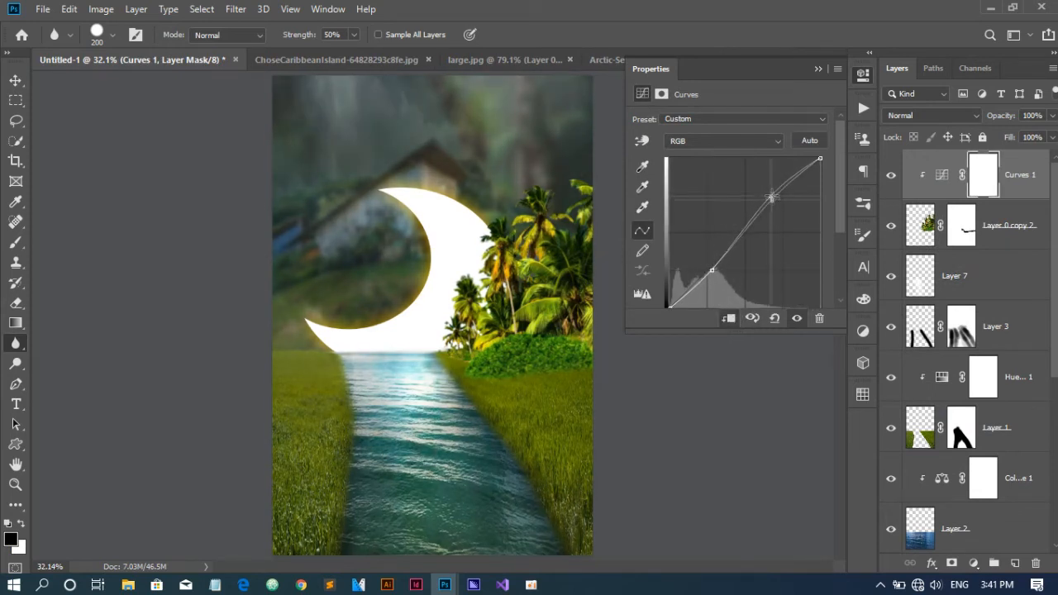
pyautogui.click(818, 69)
# Add a clipped Brightness/Contrast adjustment above the palm trees' Curves layer and lower its brightness slightly
pyautogui.click(973, 563)
pyautogui.click(967, 333)
pyautogui.moveTo(729, 163); pyautogui.dragTo(724, 163)
pyautogui.click(818, 68)
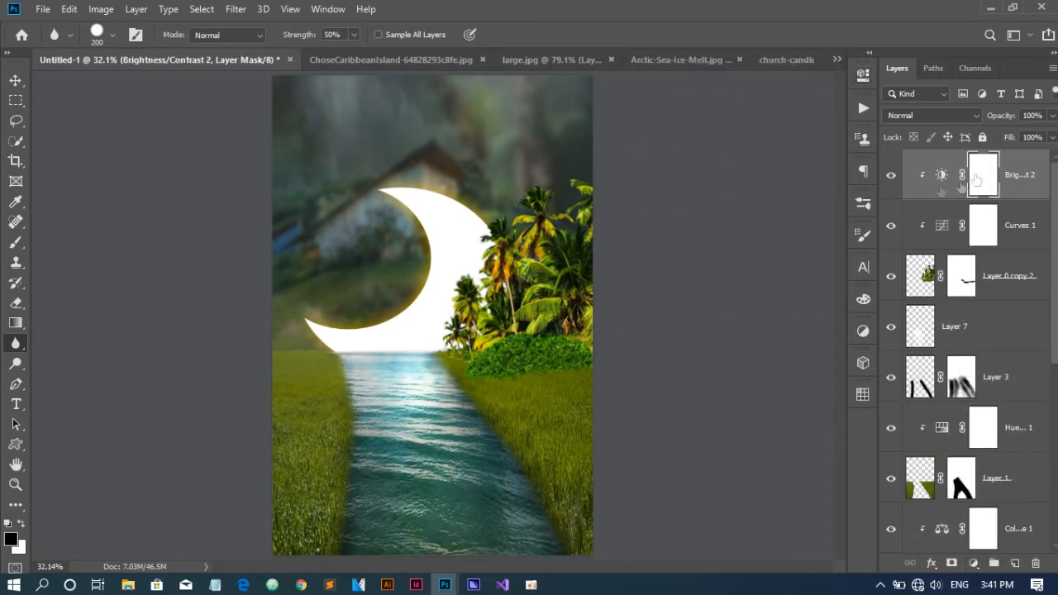
# Bring the ice floe cutout from the Arctic-Sea-Ice-Melt image into Untitled-1 as the topmost layer
pyautogui.press('v')
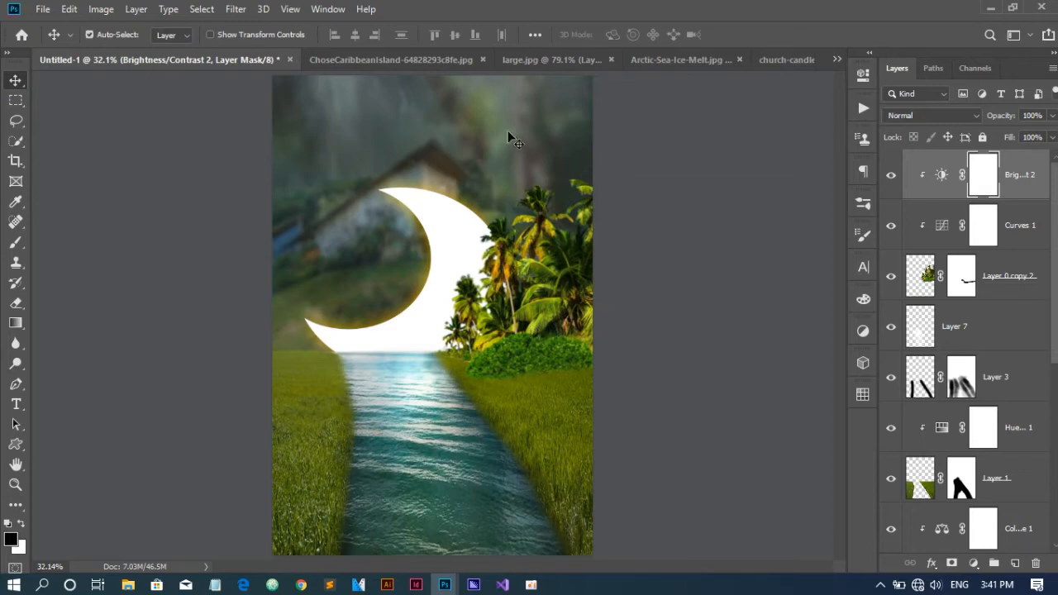
pyautogui.click(552, 60)
pyautogui.click(680, 60)
pyautogui.moveTo(352, 312); pyautogui.dragTo(413, 414)
# Scale the ice floe down to fit between the river banks and place it mid-river below the crescent moon
pyautogui.hotkey('ctrl', 't')
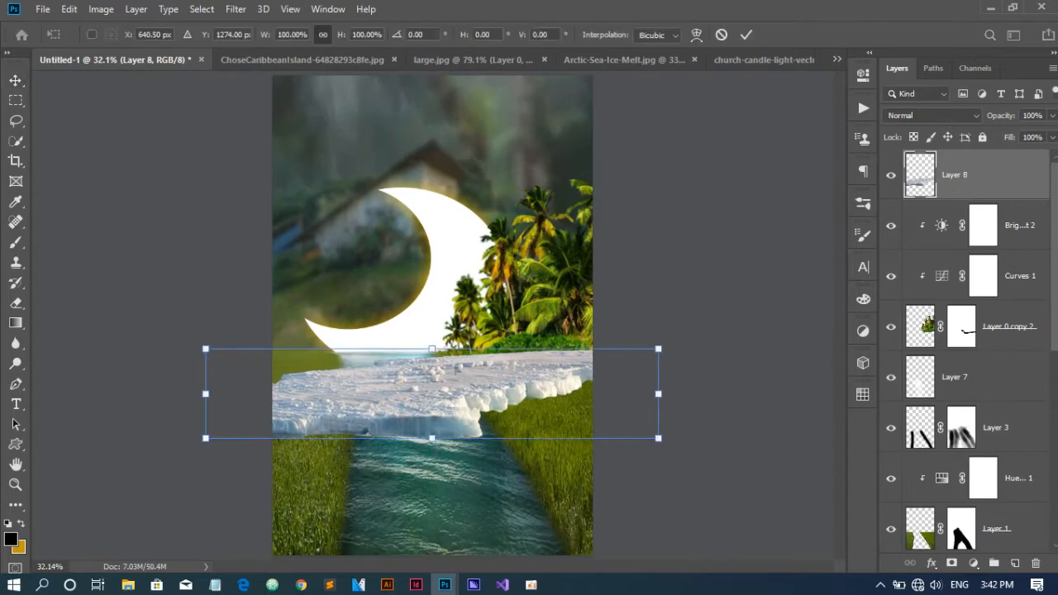
pyautogui.moveTo(659, 348); pyautogui.dragTo(414, 347)
pyautogui.moveTo(331, 388); pyautogui.dragTo(438, 455)
pyautogui.moveTo(482, 413); pyautogui.dragTo(438, 414)
pyautogui.moveTo(389, 446); pyautogui.dragTo(434, 426)
pyautogui.moveTo(473, 397)
pyautogui.mouseDown()
pyautogui.moveTo(465, 379)
pyautogui.moveTo(461, 402)
pyautogui.mouseUp()
pyautogui.moveTo(411, 437); pyautogui.dragTo(421, 425)
pyautogui.moveTo(463, 392); pyautogui.dragTo(455, 394)
pyautogui.moveTo(410, 441); pyautogui.dragTo(411, 435)
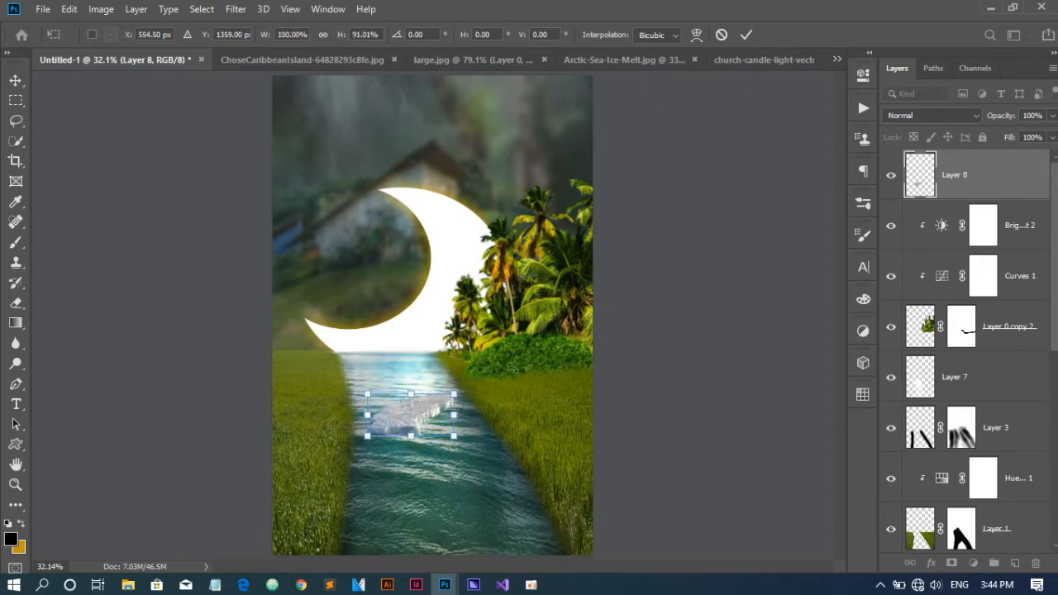
pyautogui.moveTo(479, 385); pyautogui.dragTo(481, 392)
pyautogui.click(746, 35)
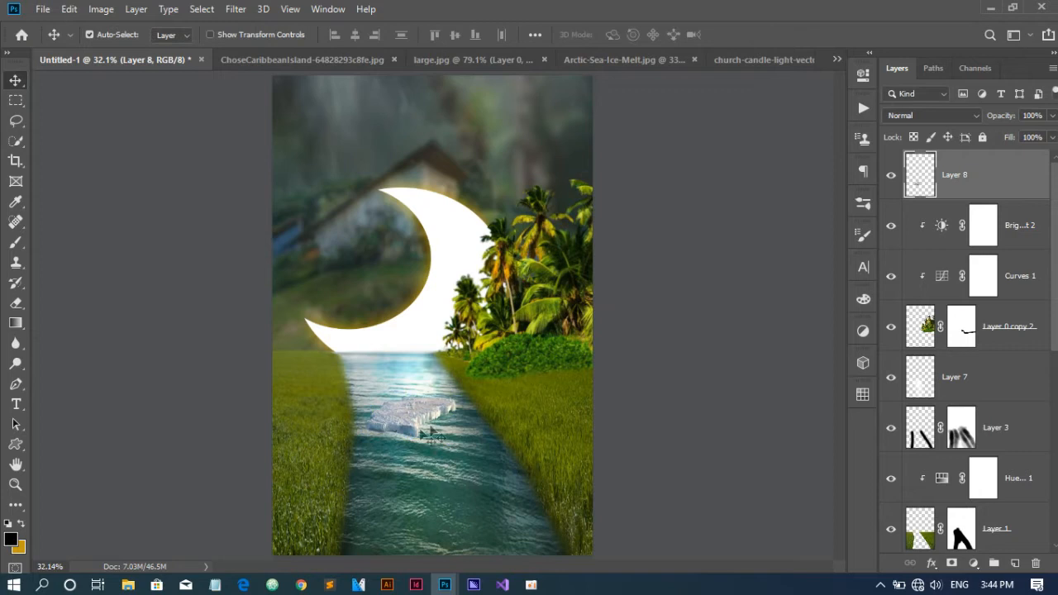
# Add a layer mask to the ice floe layer and set up a soft round brush at 89 px and 100% opacity
pyautogui.click(952, 563)
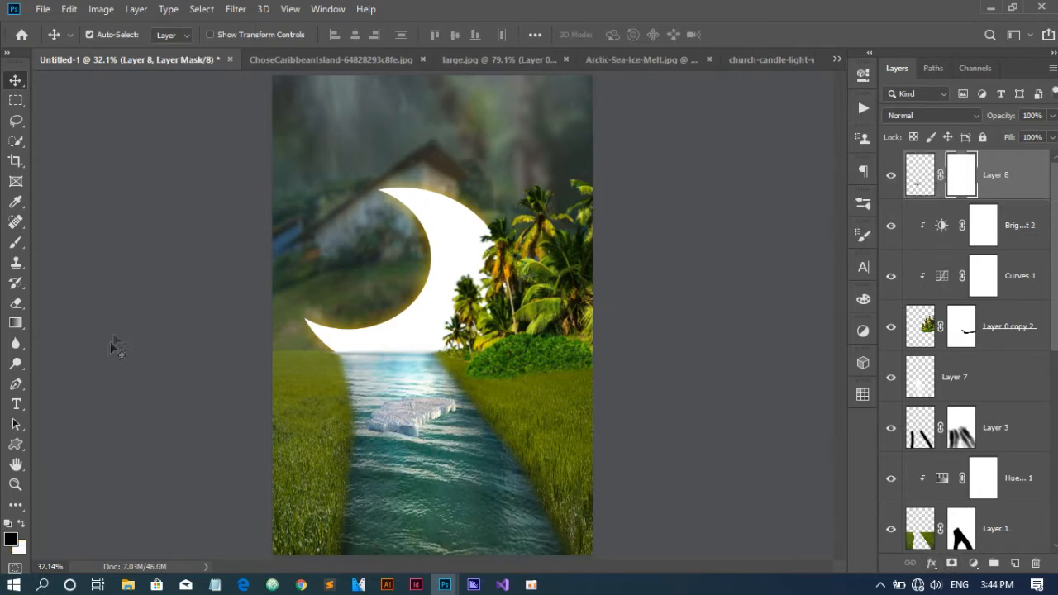
pyautogui.click(23, 240)
pyautogui.click(96, 34)
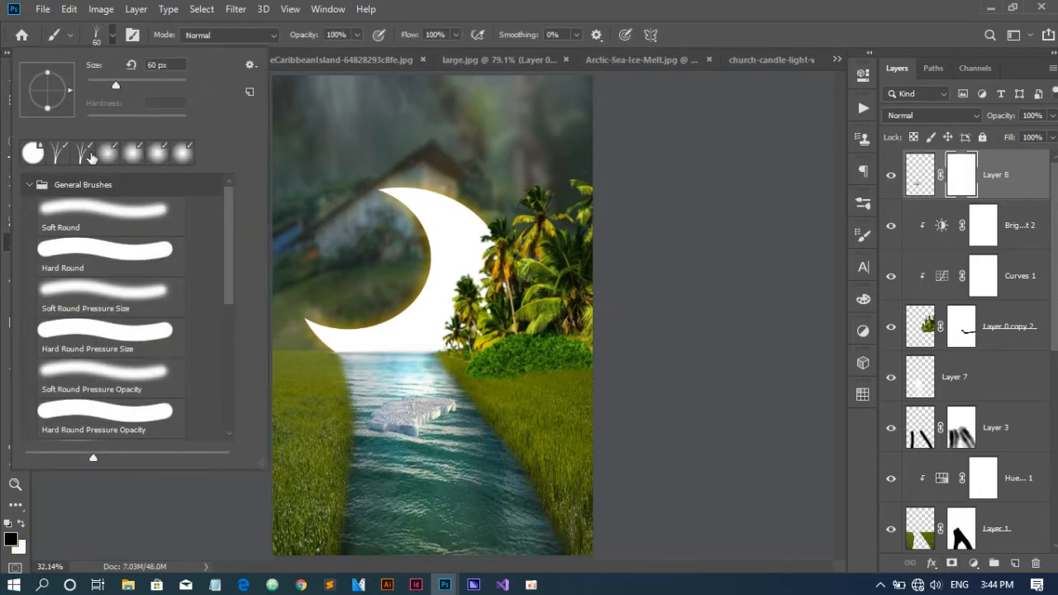
pyautogui.click(97, 35)
pyautogui.moveTo(356, 35); pyautogui.dragTo(351, 35)
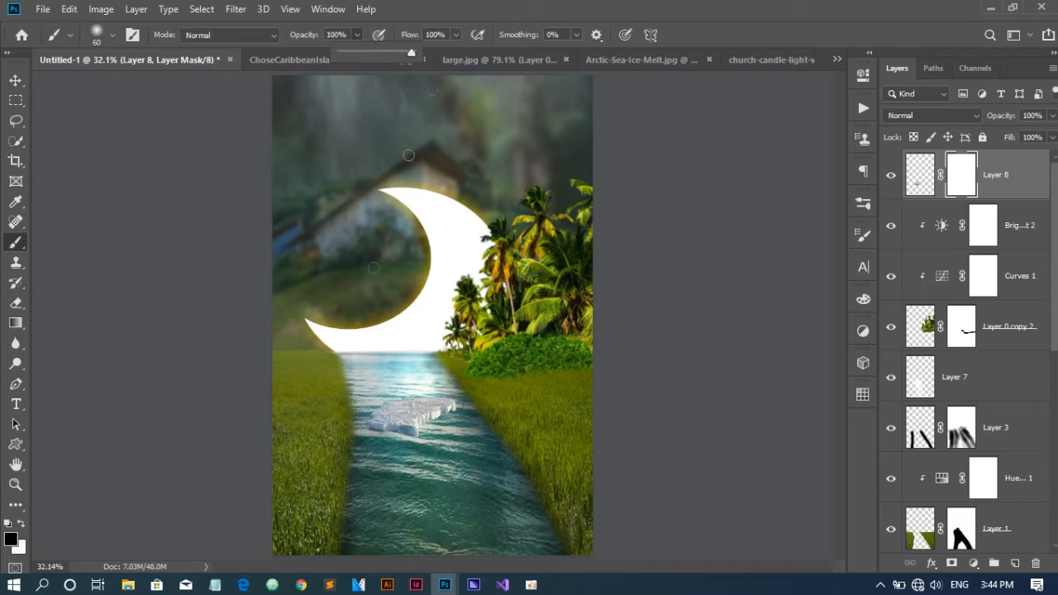
pyautogui.rightClick(456, 235)
pyautogui.click(671, 250)
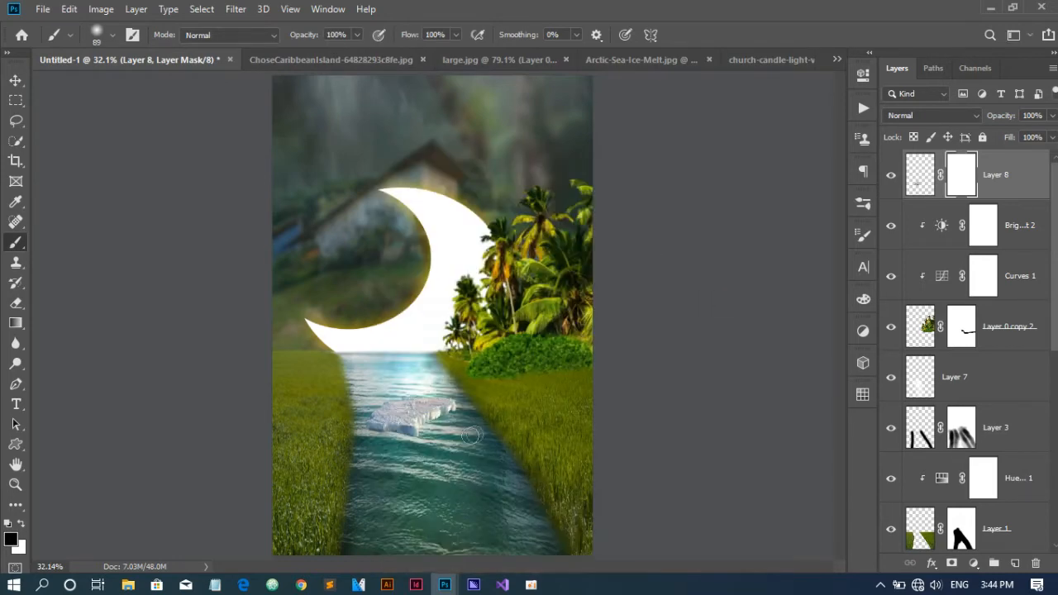
# Paint on the ice floe's mask with a harder brush to blend its edges into the water, restoring part of its top in white
pyautogui.press('z')
pyautogui.moveTo(425, 419); pyautogui.dragTo(426, 447)
pyautogui.press('b')
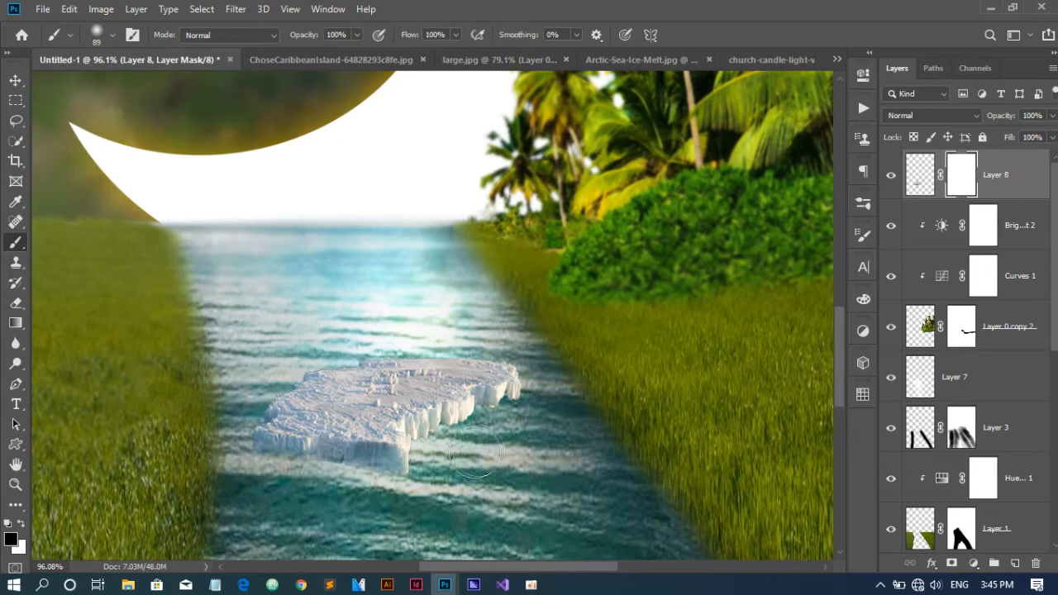
pyautogui.click(526, 426)
pyautogui.rightClick(538, 426)
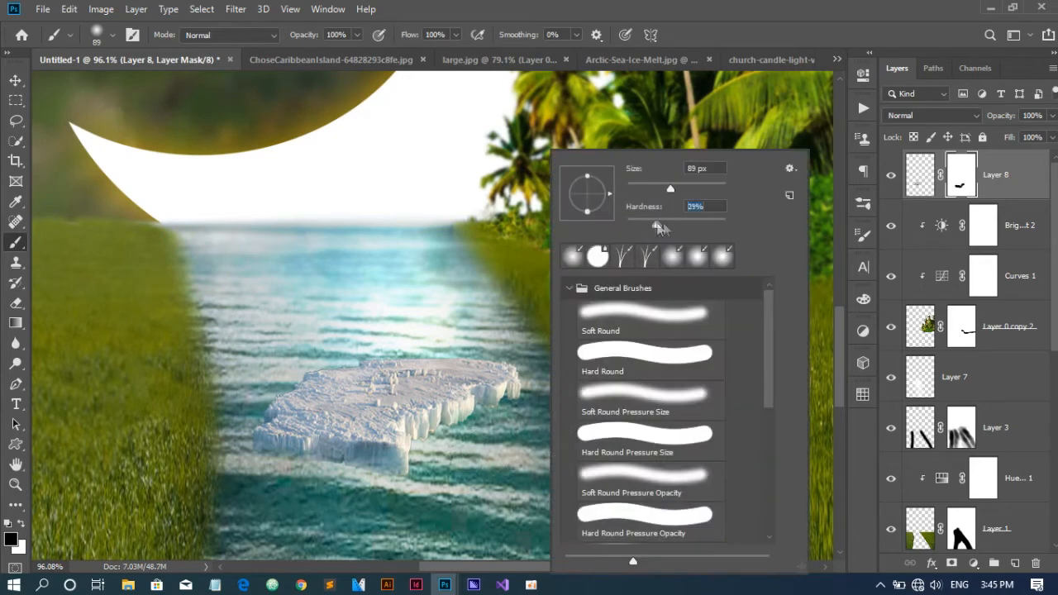
pyautogui.press('Return')
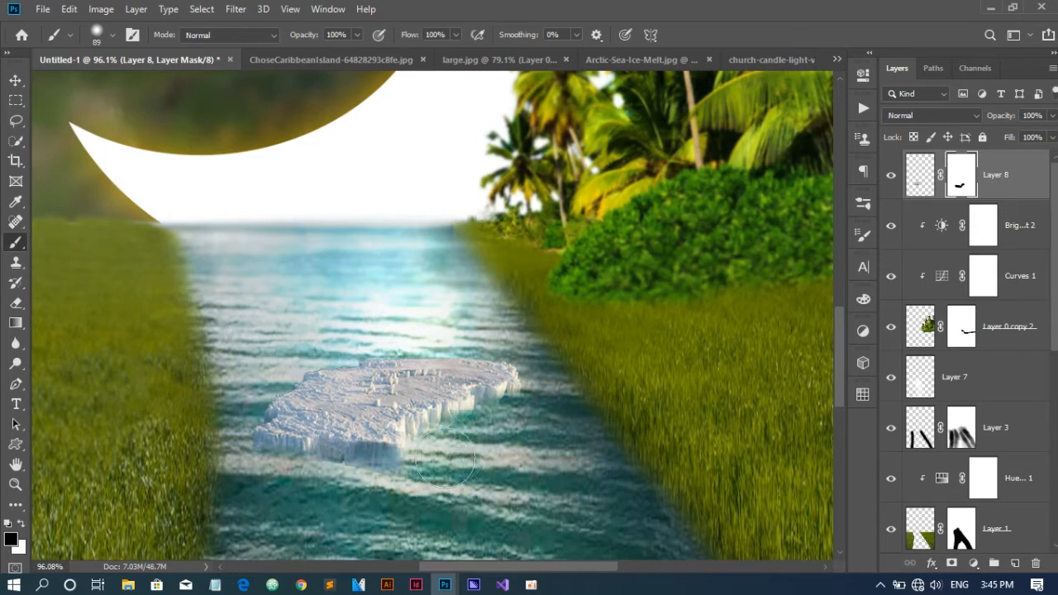
pyautogui.press('x')
pyautogui.moveTo(378, 402)
pyautogui.mouseDown()
pyautogui.moveTo(381, 439)
pyautogui.moveTo(367, 407)
pyautogui.mouseUp()
pyautogui.press('x')
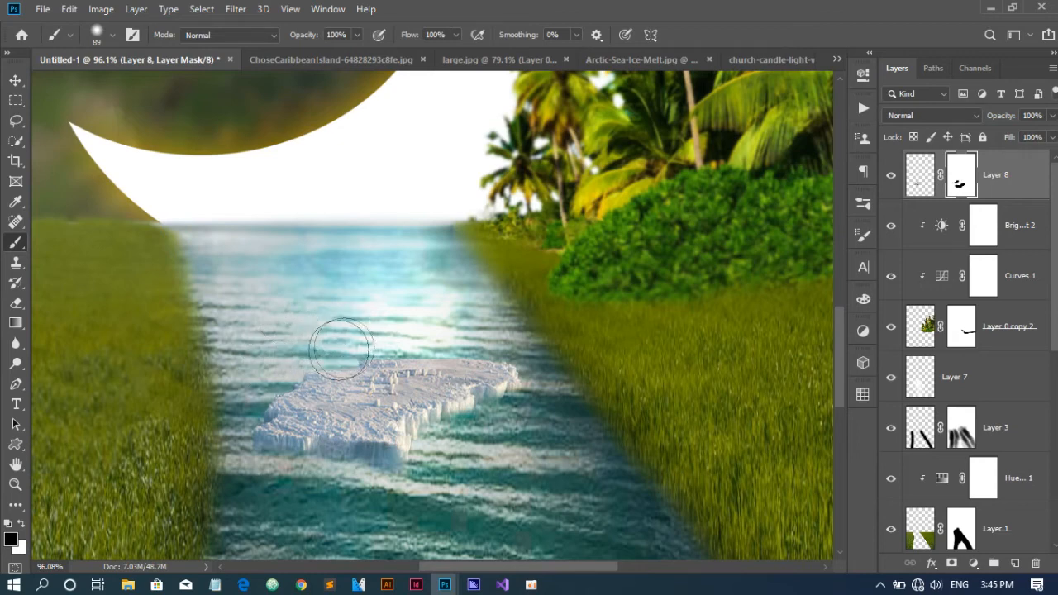
# Create a new empty layer above the ice floe layer and set the brush opacity to 71%
pyautogui.scroll(-2, 385, 417)
pyautogui.click(911, 187)
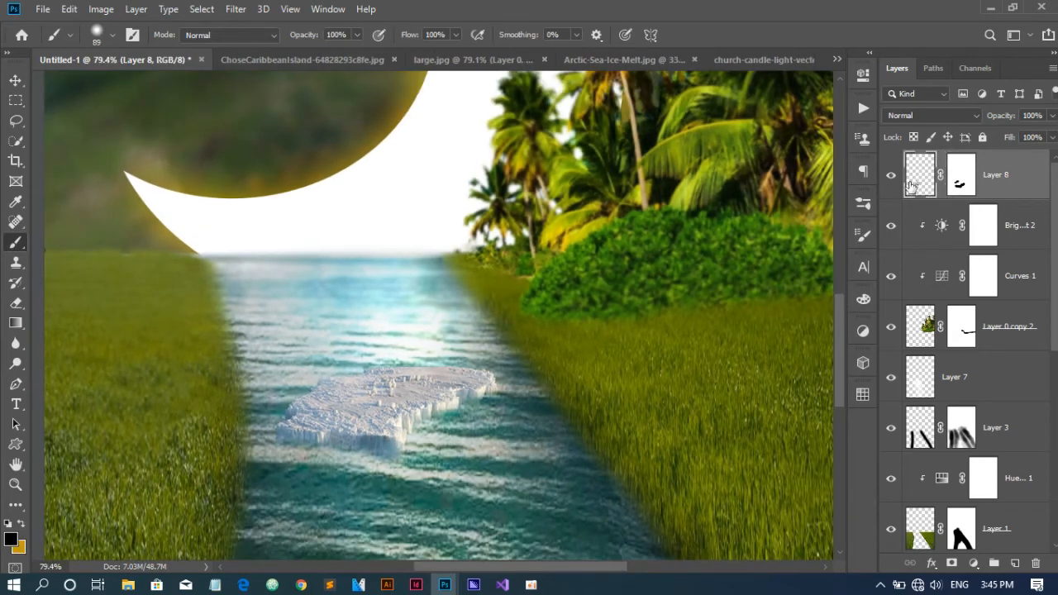
pyautogui.click(1016, 563)
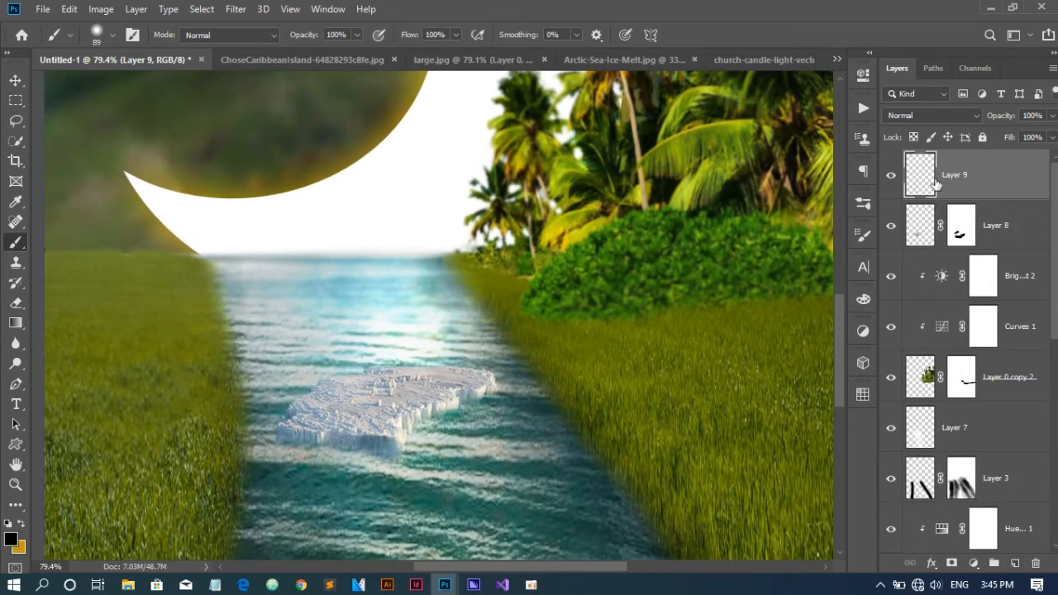
pyautogui.click(11, 539)
pyautogui.click(740, 239)
pyautogui.press('b')
pyautogui.click(16, 542)
pyautogui.click(741, 267)
pyautogui.click(357, 35)
pyautogui.moveTo(360, 54); pyautogui.dragTo(338, 55)
# Undo the first trial stroke and paint a black shadow along the ice floe's front edge and onto the water beneath it
pyautogui.moveTo(278, 441); pyautogui.dragTo(343, 457)
pyautogui.hotkey('ctrl', 'z')
pyautogui.click(21, 524)
pyautogui.moveTo(278, 443)
pyautogui.mouseDown()
pyautogui.moveTo(372, 457)
pyautogui.moveTo(318, 486)
pyautogui.moveTo(488, 397)
pyautogui.mouseUp()
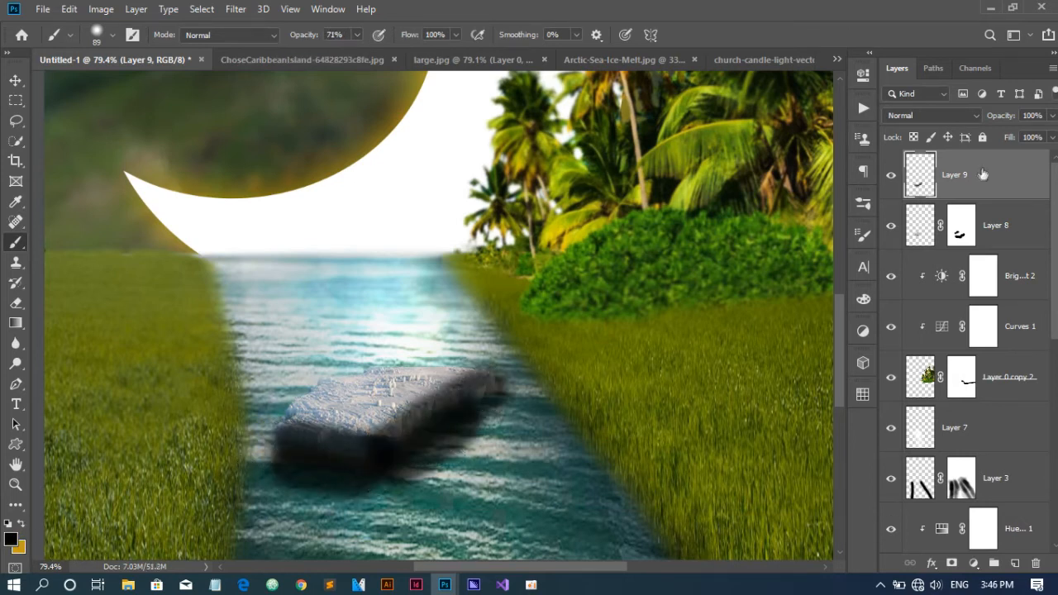
# Add a mask to the shadow layer and fade the shadow over the floe's top edge and below its front at 43% brush opacity
pyautogui.click(952, 563)
pyautogui.moveTo(287, 434); pyautogui.dragTo(354, 413)
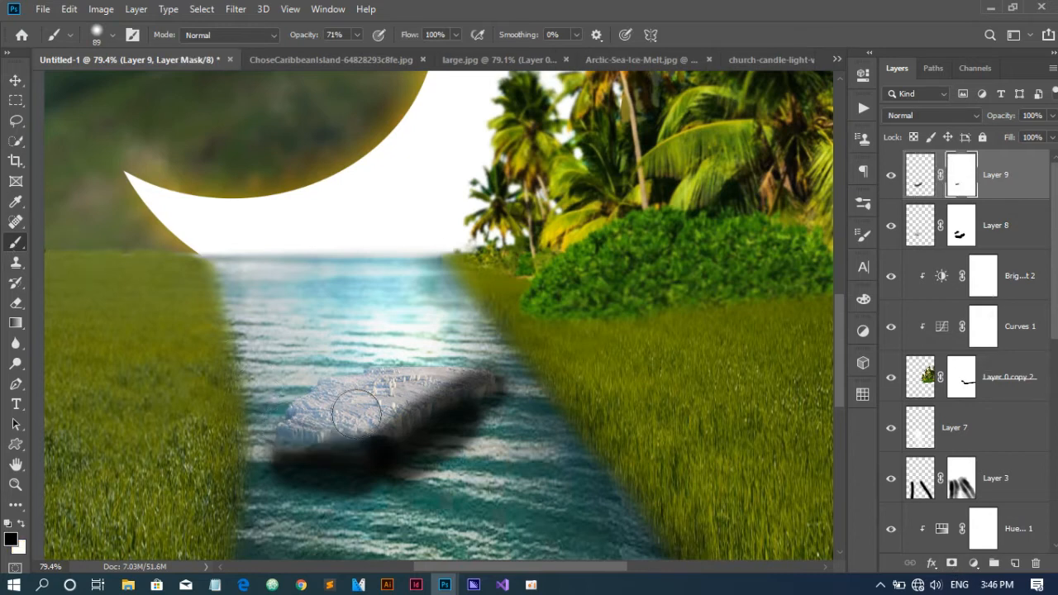
pyautogui.hotkey('ctrl', 'z')
pyautogui.click(356, 35)
pyautogui.moveTo(360, 52); pyautogui.dragTo(338, 52)
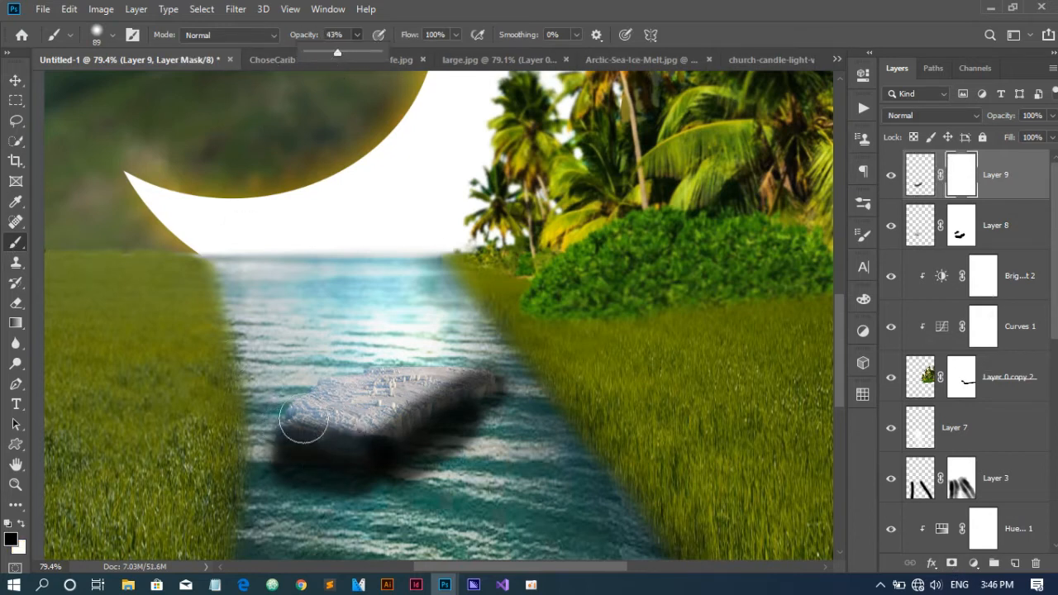
pyautogui.moveTo(307, 434); pyautogui.dragTo(341, 410)
pyautogui.moveTo(294, 504); pyautogui.dragTo(328, 501)
# Fade more of the ice floe's shadow on its mask, lowering the brush opacity to 25% and then 11%
pyautogui.click(357, 35)
pyautogui.moveTo(357, 52); pyautogui.dragTo(341, 51)
pyautogui.moveTo(378, 399)
pyautogui.mouseDown()
pyautogui.moveTo(380, 406)
pyautogui.moveTo(443, 367)
pyautogui.moveTo(503, 381)
pyautogui.mouseUp()
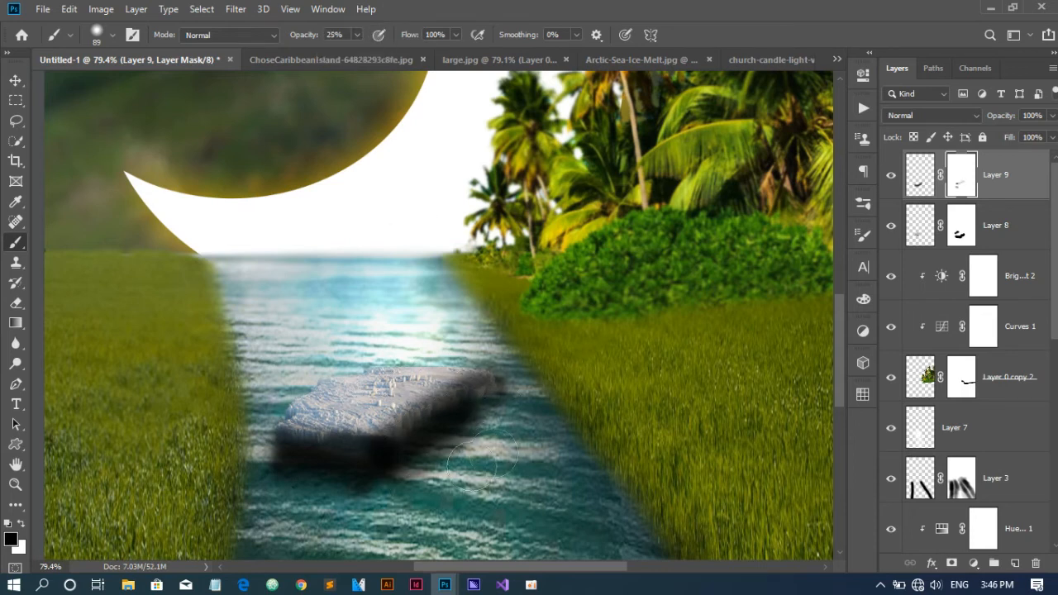
pyautogui.click(358, 34)
pyautogui.moveTo(355, 53); pyautogui.dragTo(353, 52)
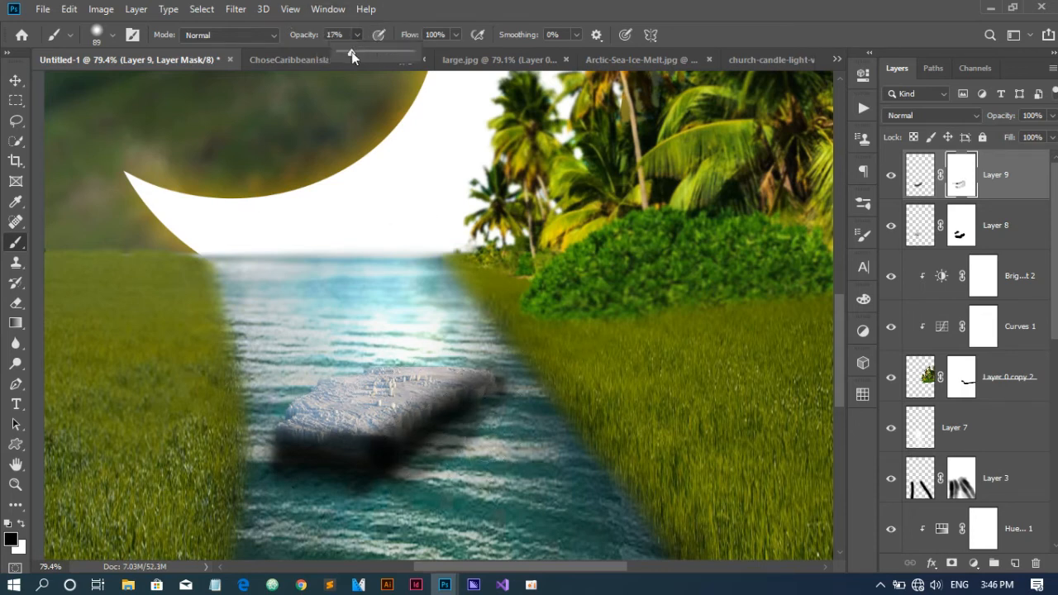
pyautogui.moveTo(444, 416)
pyautogui.mouseDown()
pyautogui.moveTo(326, 448)
pyautogui.moveTo(371, 443)
pyautogui.moveTo(349, 495)
pyautogui.moveTo(291, 488)
pyautogui.mouseUp()
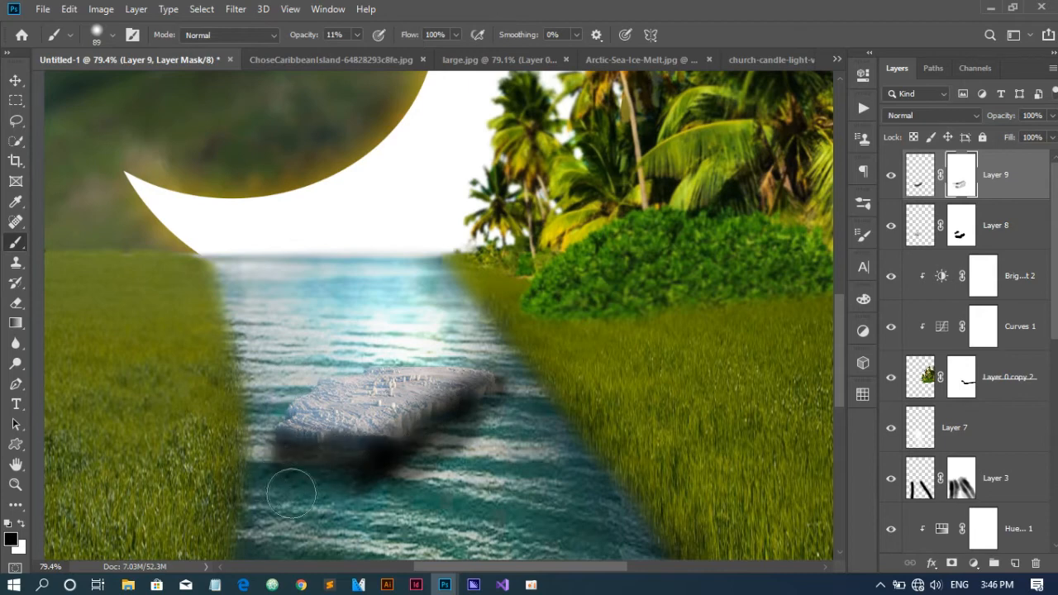
# Try the Overlay blend mode on the ice floe's shadow layer and return it to Normal
pyautogui.click(971, 115)
pyautogui.click(901, 299)
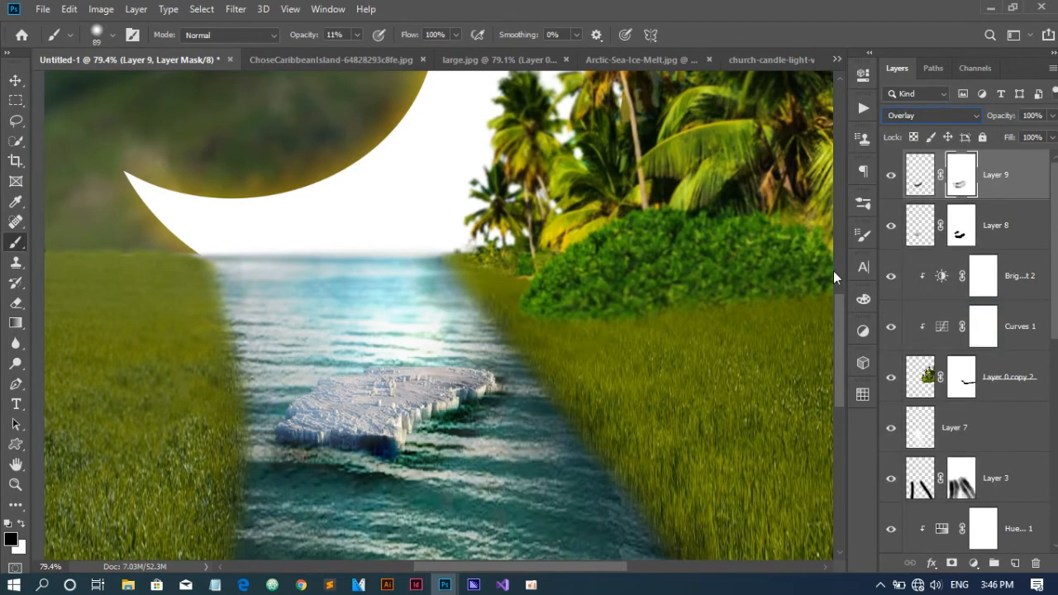
pyautogui.click(933, 115)
pyautogui.click(901, 121)
# Soften the shadow below the ice floe's front edge on its mask at 5% brush opacity, comparing with the shadow hidden
pyautogui.click(357, 35)
pyautogui.moveTo(386, 468)
pyautogui.mouseDown()
pyautogui.moveTo(500, 409)
pyautogui.moveTo(473, 366)
pyautogui.moveTo(512, 399)
pyautogui.moveTo(493, 408)
pyautogui.moveTo(434, 387)
pyautogui.moveTo(493, 416)
pyautogui.moveTo(465, 452)
pyautogui.moveTo(283, 482)
pyautogui.moveTo(350, 485)
pyautogui.moveTo(355, 504)
pyautogui.moveTo(434, 535)
pyautogui.moveTo(361, 428)
pyautogui.moveTo(435, 402)
pyautogui.moveTo(293, 472)
pyautogui.moveTo(329, 492)
pyautogui.moveTo(386, 488)
pyautogui.moveTo(296, 478)
pyautogui.moveTo(322, 492)
pyautogui.moveTo(268, 445)
pyautogui.moveTo(410, 481)
pyautogui.moveTo(469, 443)
pyautogui.moveTo(491, 376)
pyautogui.moveTo(469, 419)
pyautogui.moveTo(389, 420)
pyautogui.moveTo(394, 394)
pyautogui.moveTo(496, 339)
pyautogui.moveTo(397, 474)
pyautogui.moveTo(464, 444)
pyautogui.moveTo(493, 393)
pyautogui.moveTo(380, 474)
pyautogui.moveTo(312, 472)
pyautogui.moveTo(369, 489)
pyautogui.moveTo(261, 466)
pyautogui.moveTo(363, 481)
pyautogui.mouseUp()
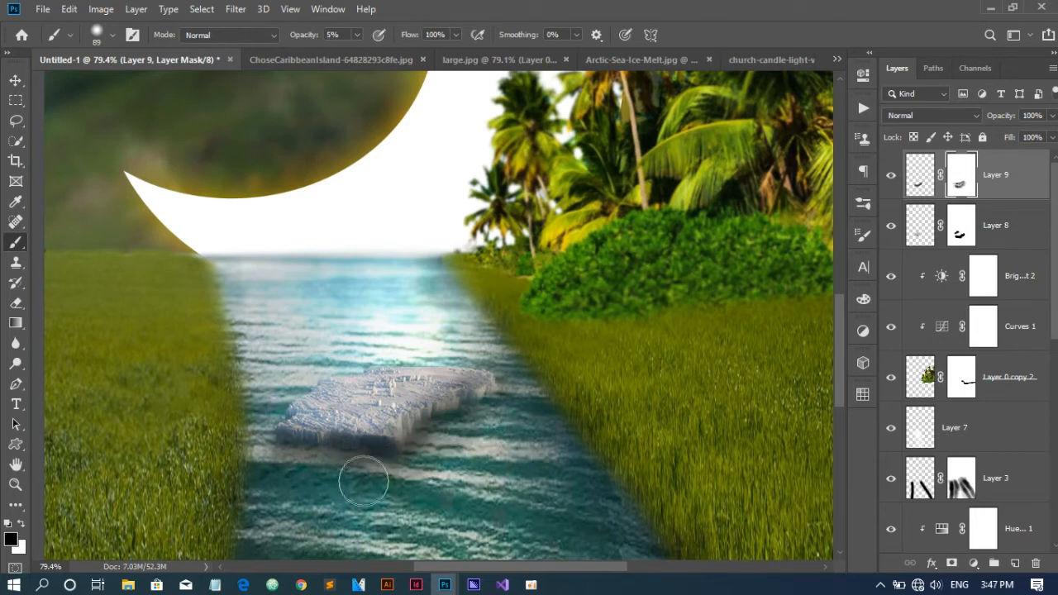
pyautogui.click(891, 176)
pyautogui.click(891, 177)
pyautogui.click(890, 178)
pyautogui.click(890, 176)
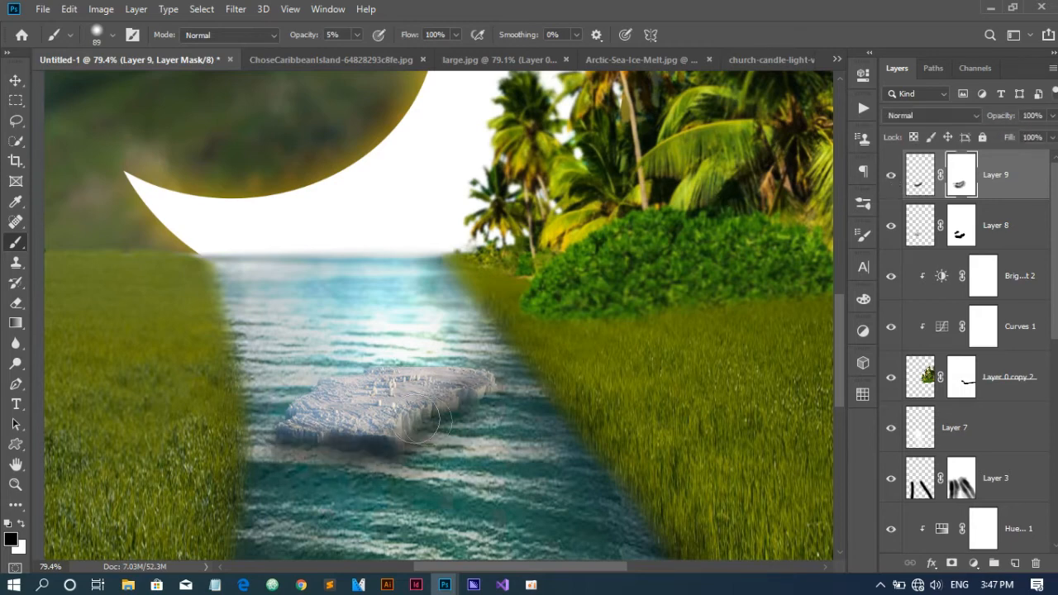
pyautogui.moveTo(268, 447)
pyautogui.mouseDown()
pyautogui.moveTo(299, 453)
pyautogui.moveTo(351, 419)
pyautogui.moveTo(401, 430)
pyautogui.moveTo(337, 481)
pyautogui.mouseUp()
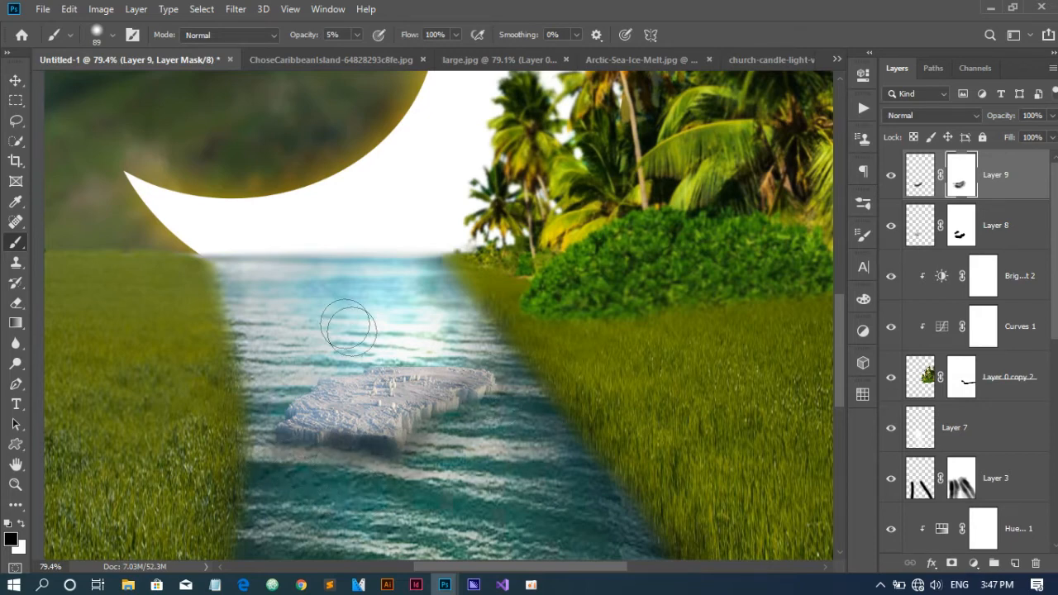
# Add a Color Balance adjustment above the palm layer's brightness adjustment, clip it, and shift the midtones toward yellow
pyautogui.scroll(-3, 460, 333)
pyautogui.click(962, 230)
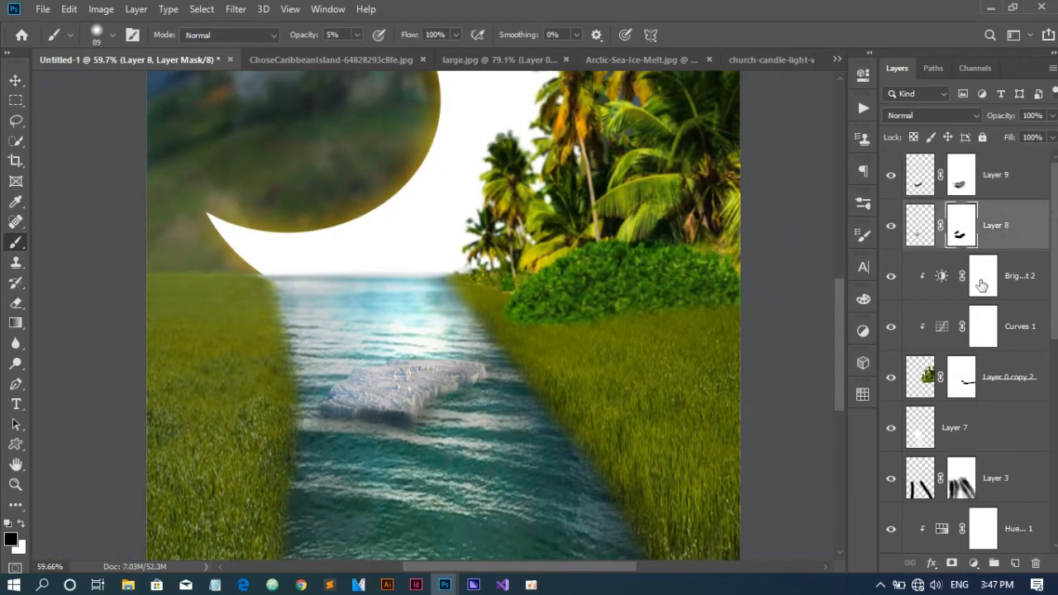
pyautogui.click(983, 277)
pyautogui.moveTo(666, 257); pyautogui.dragTo(522, 367)
pyautogui.click(974, 563)
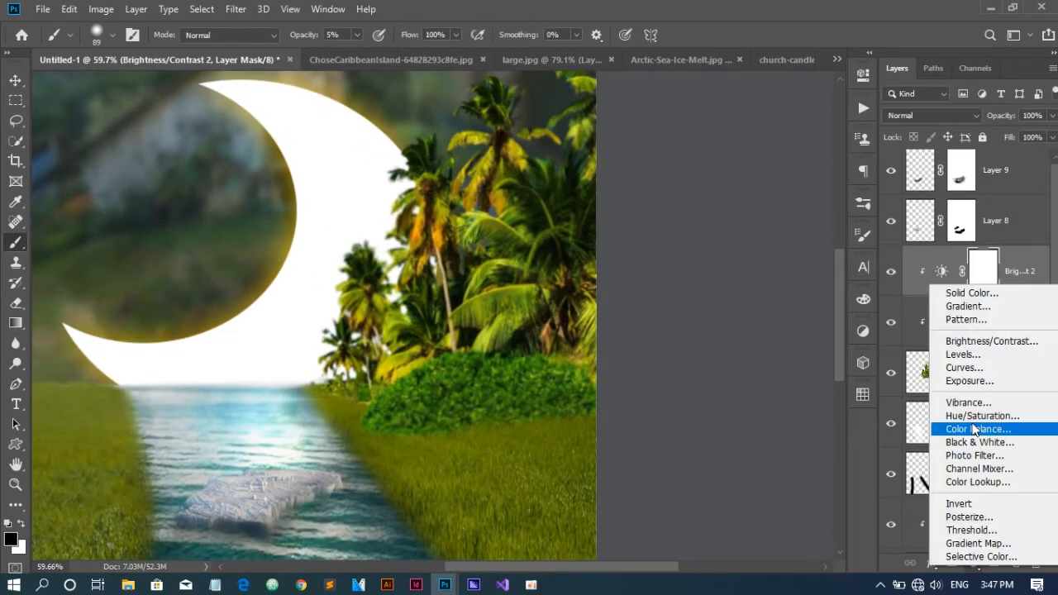
pyautogui.click(974, 429)
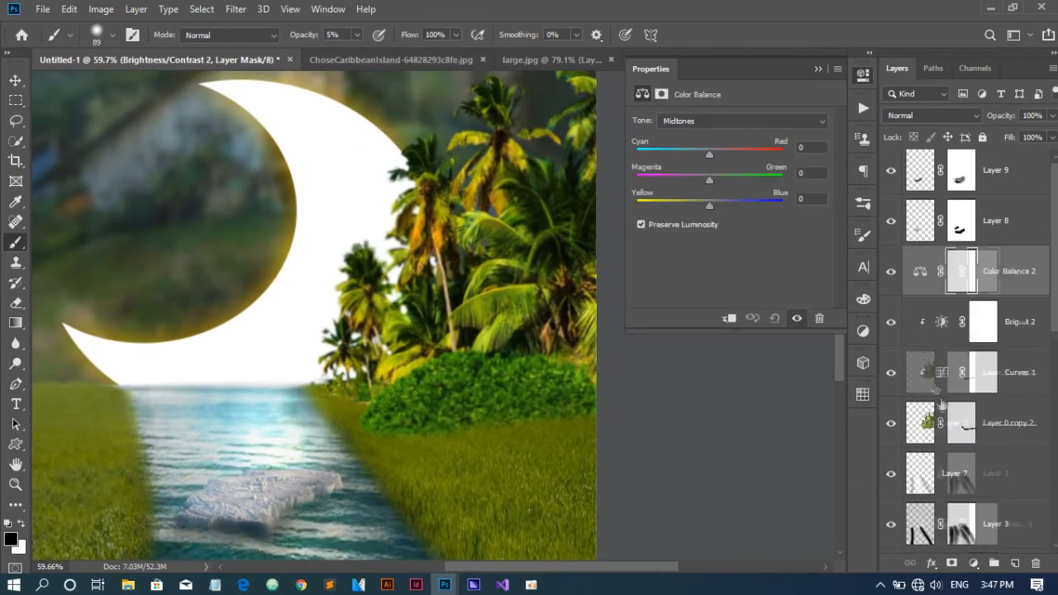
pyautogui.click(729, 319)
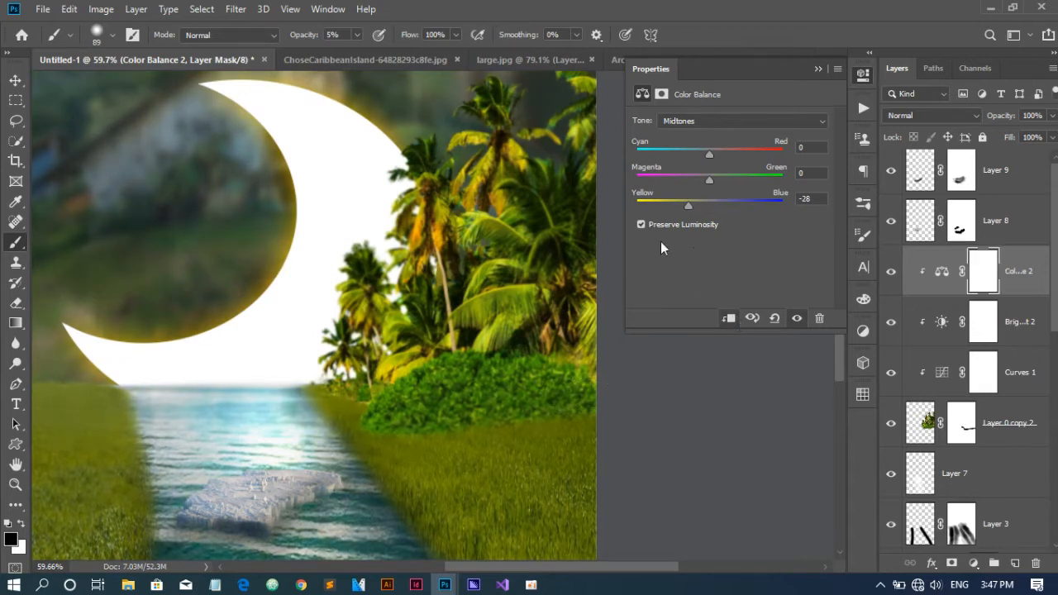
pyautogui.moveTo(699, 213)
pyautogui.mouseDown()
pyautogui.moveTo(683, 209)
pyautogui.moveTo(693, 213)
pyautogui.mouseUp()
pyautogui.click(818, 70)
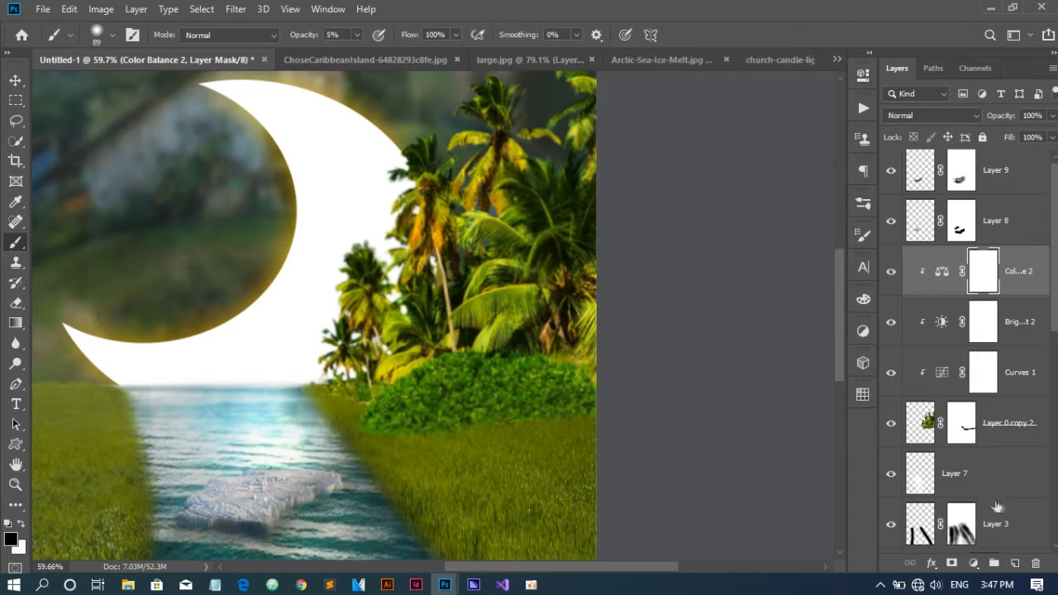
# Bring the masked woman with the backpack from large.jpg in above the shadow layer and place her on the ice floe
pyautogui.scroll(-1, 376, 408)
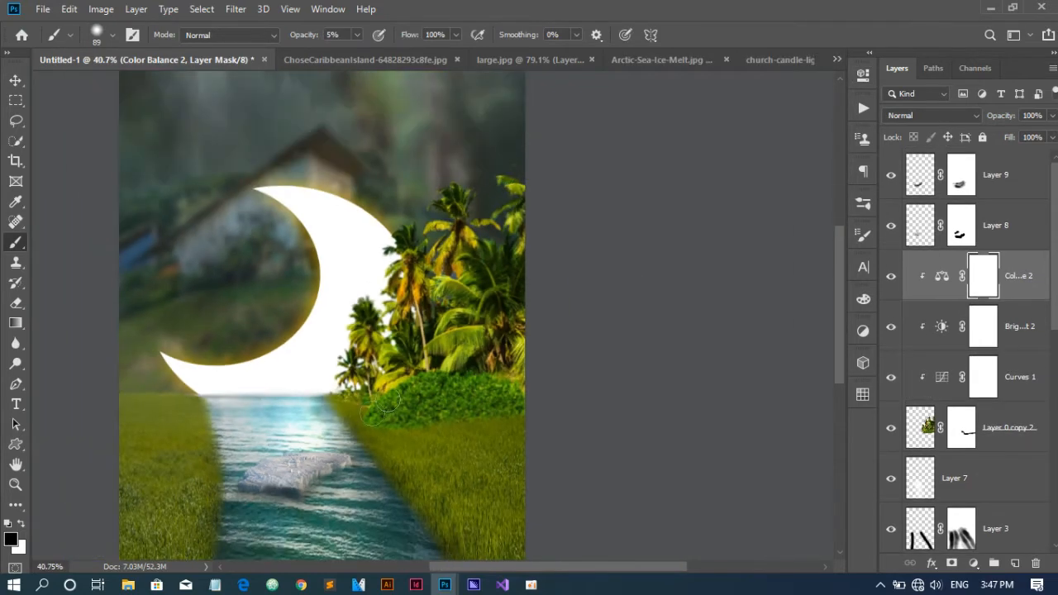
pyautogui.click(919, 173)
pyautogui.press('v')
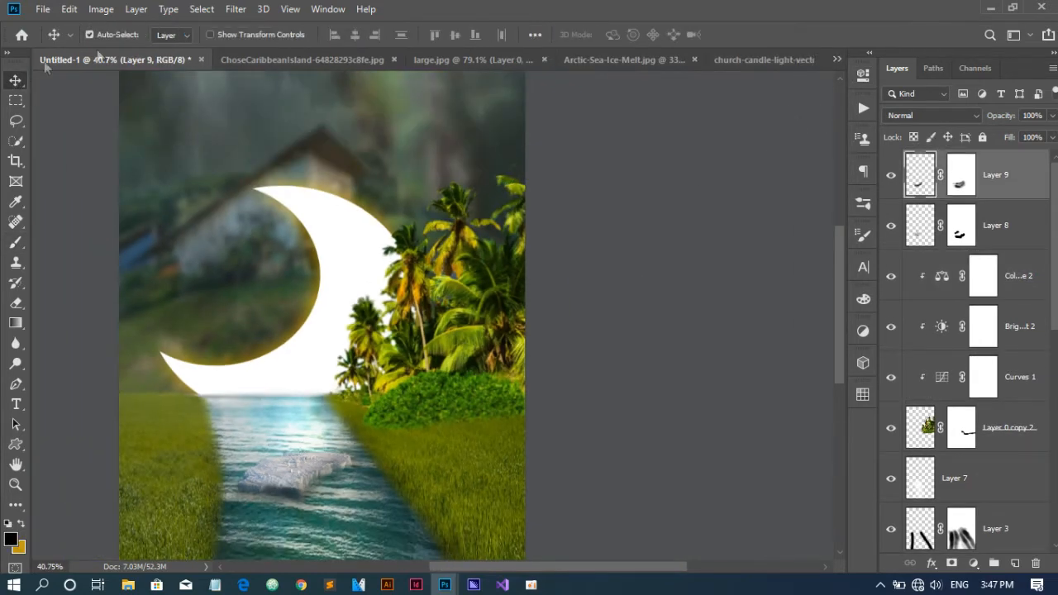
pyautogui.click(481, 59)
pyautogui.moveTo(469, 331); pyautogui.dragTo(305, 386)
pyautogui.moveTo(431, 383); pyautogui.dragTo(527, 385)
pyautogui.scroll(4, 398, 424)
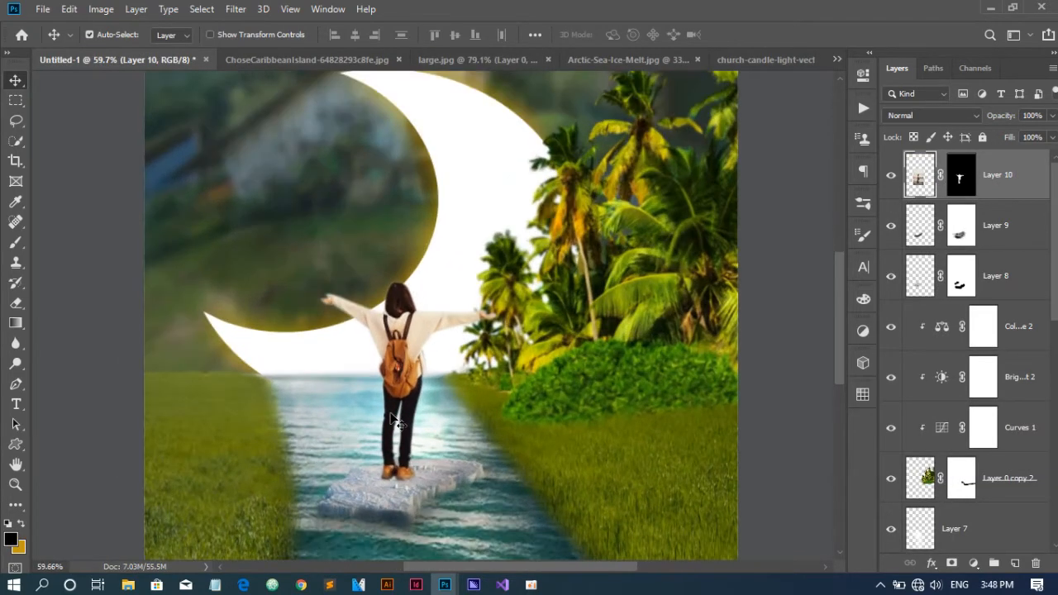
# Scale the woman down slightly and keep her feet centred on the ice floe
pyautogui.hotkey('ctrl', 't')
pyautogui.moveTo(514, 166); pyautogui.dragTo(502, 188)
pyautogui.moveTo(441, 335); pyautogui.dragTo(448, 335)
pyautogui.click(745, 34)
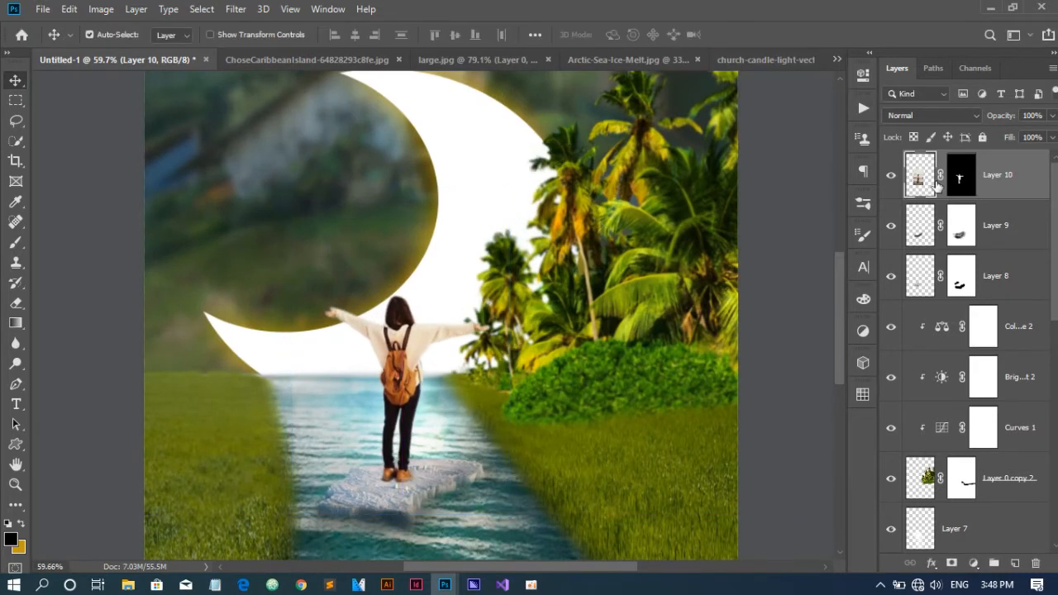
# Apply the woman's mask, add a new white one, and blend her shoes into the ice with a 31 px, 62% hardness brush at 62% opacity
pyautogui.click(961, 175)
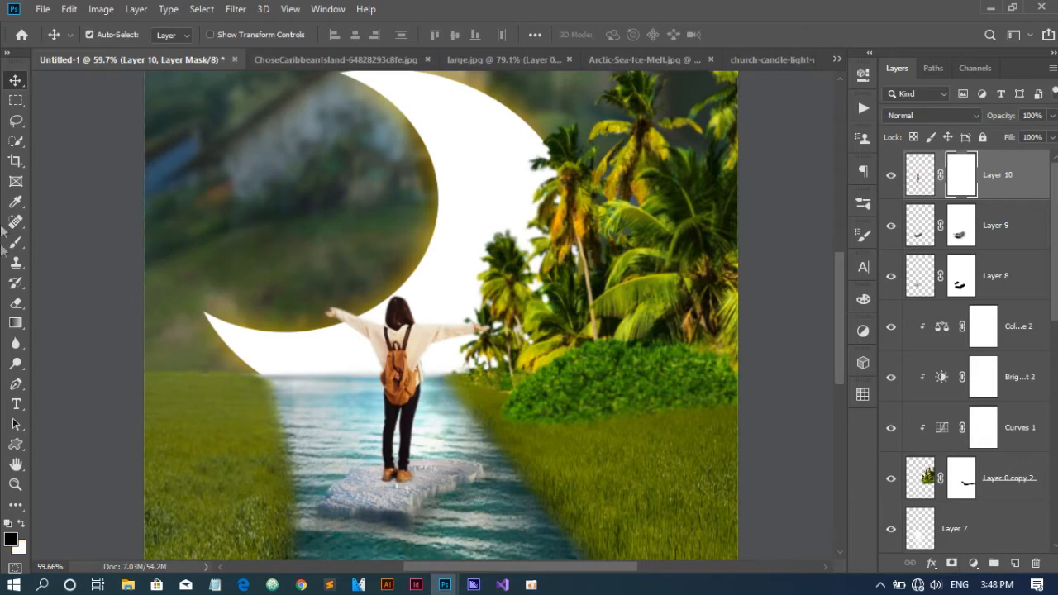
pyautogui.click(12, 244)
pyautogui.click(357, 34)
pyautogui.moveTo(354, 52); pyautogui.dragTo(398, 52)
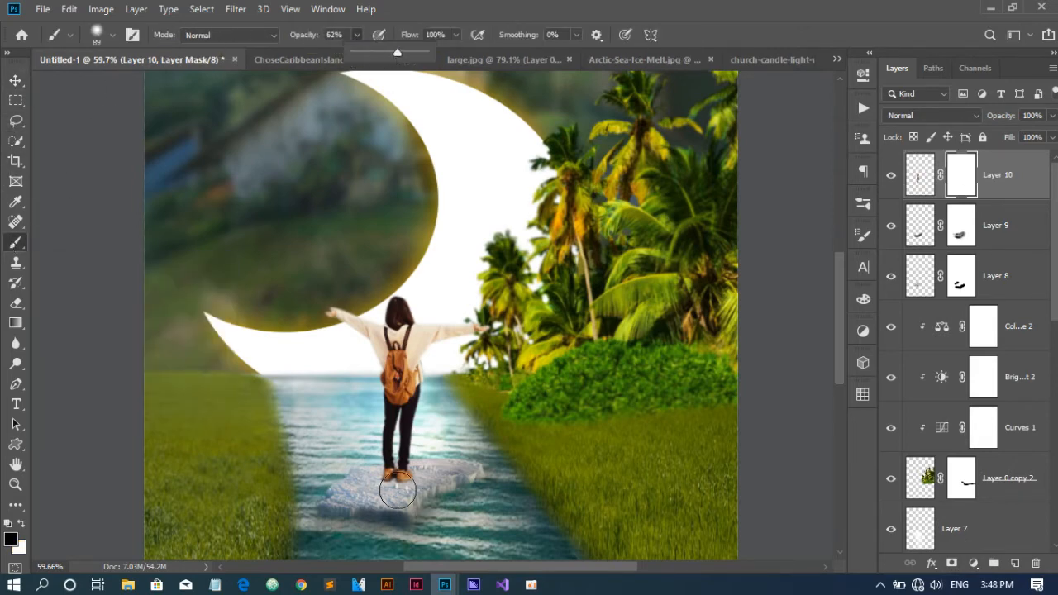
pyautogui.scroll(5, 398, 491)
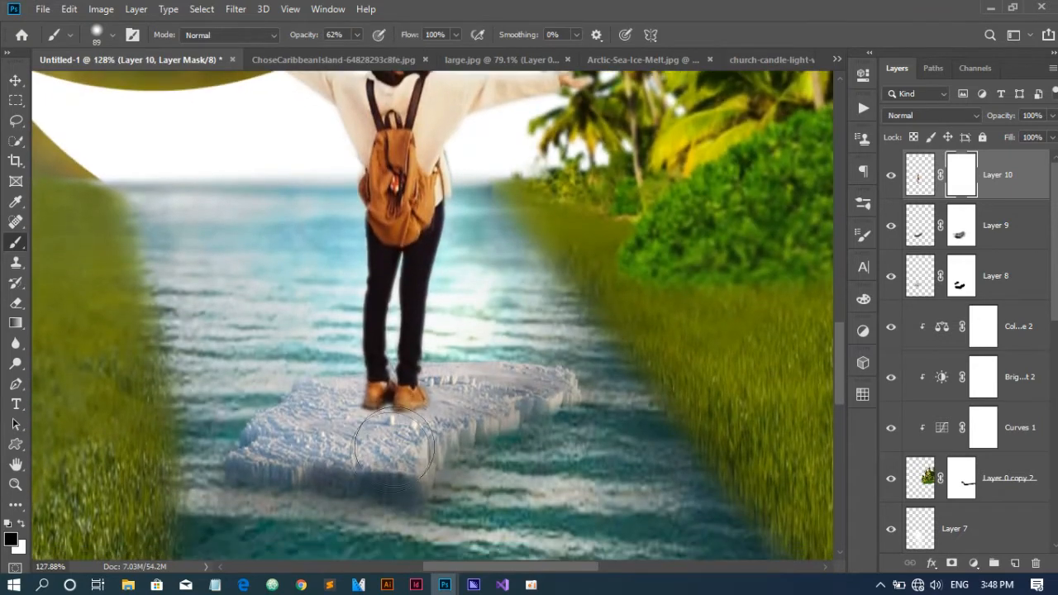
pyautogui.rightClick(394, 449)
pyautogui.moveTo(499, 225); pyautogui.dragTo(532, 225)
pyautogui.click(484, 189)
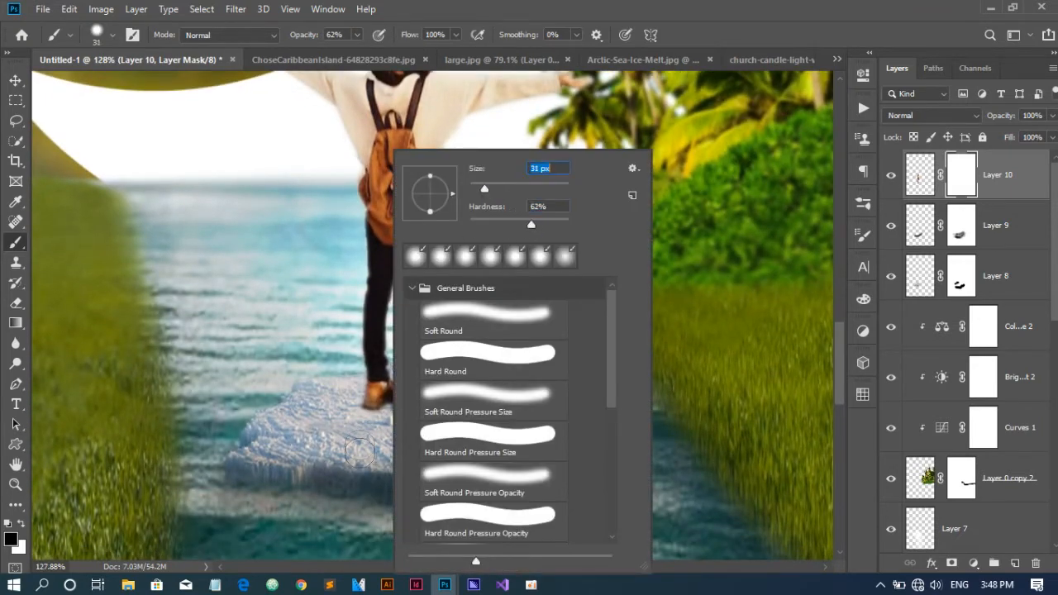
pyautogui.click(356, 431)
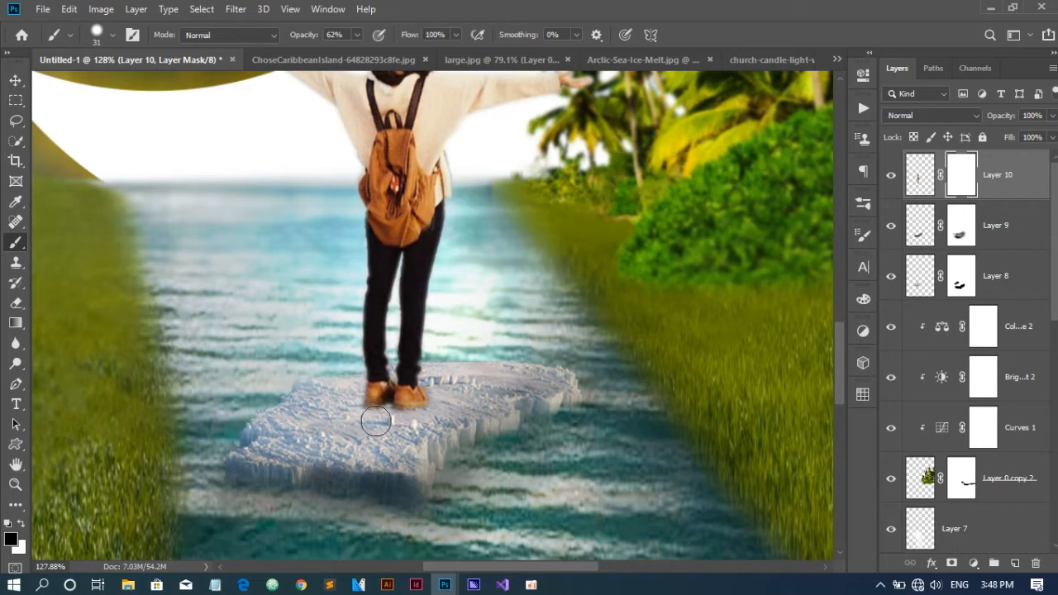
pyautogui.scroll(-3, 376, 421)
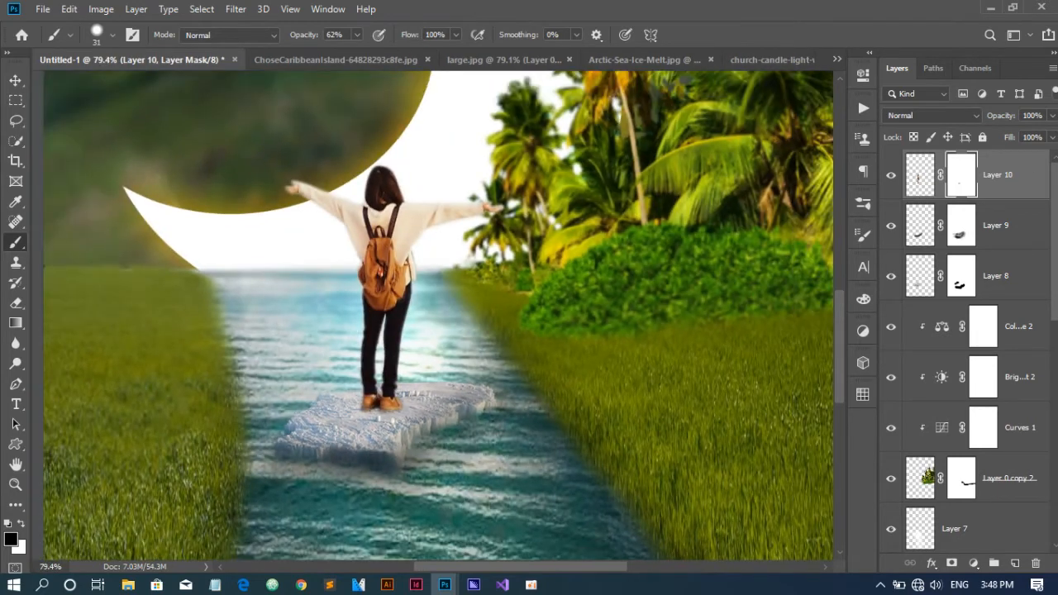
# Add a Brightness/Contrast adjustment clipped to the woman's layer and set its brightness to -92
pyautogui.click(921, 174)
pyautogui.click(975, 563)
pyautogui.click(965, 338)
pyautogui.moveTo(730, 157); pyautogui.dragTo(685, 164)
pyautogui.click(729, 318)
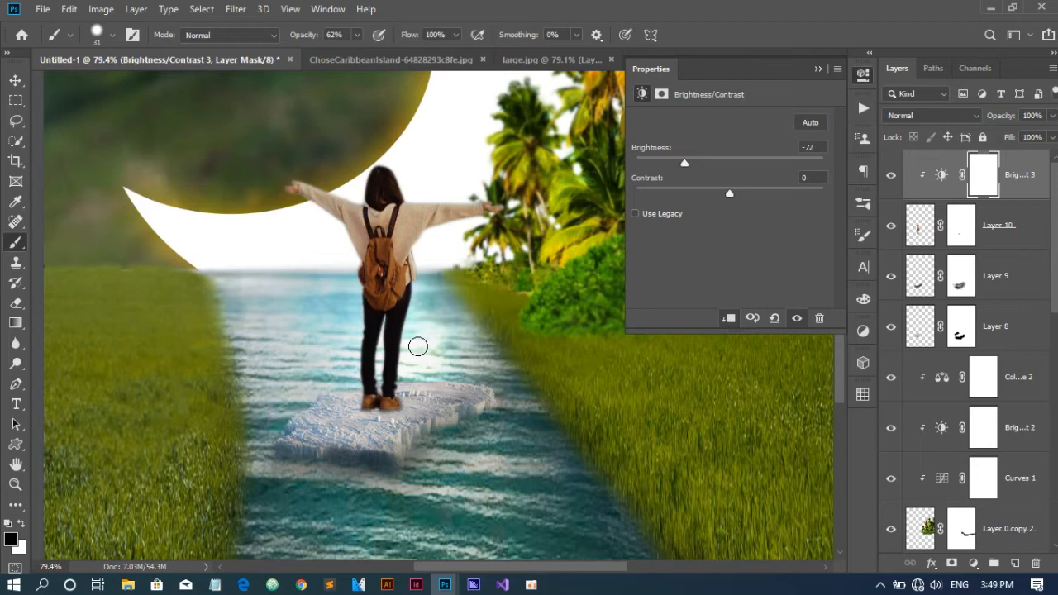
pyautogui.moveTo(685, 165); pyautogui.dragTo(678, 167)
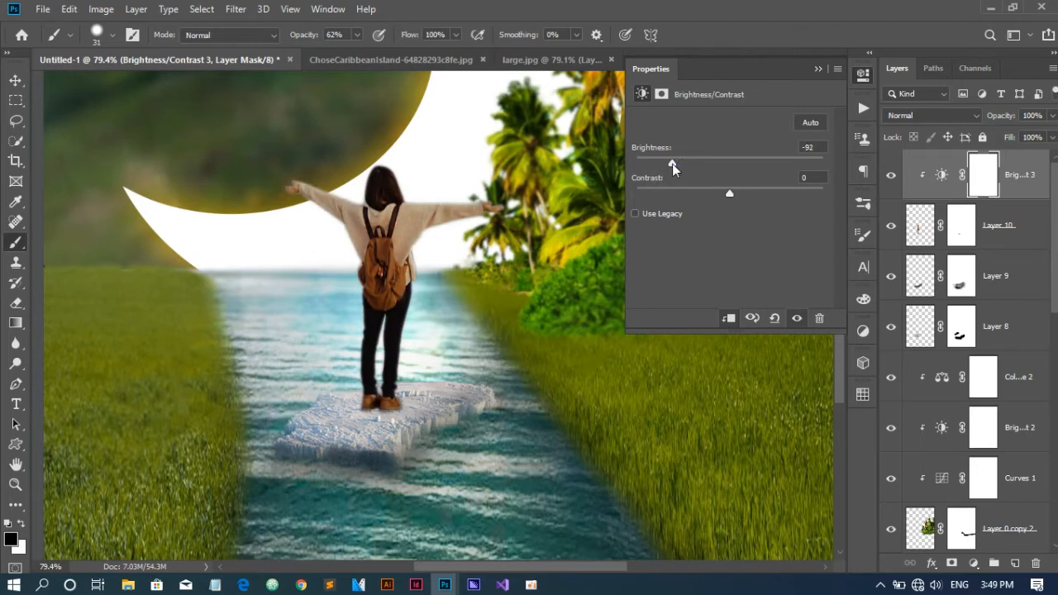
# Paint black on the adjustment's mask along both of the woman's arms and her shoulder to bring back the light there
pyautogui.click(975, 175)
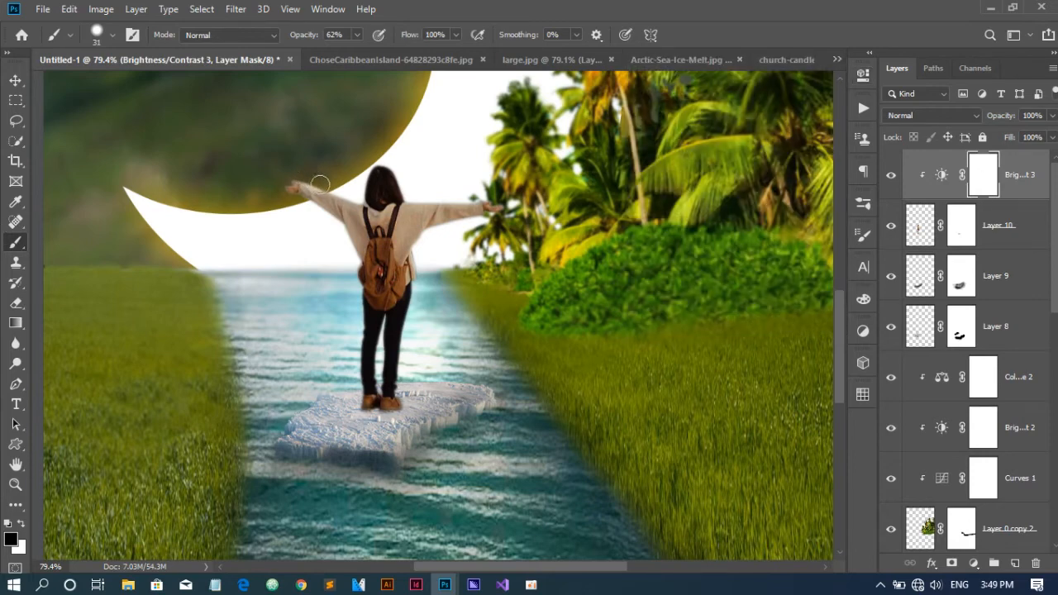
pyautogui.moveTo(353, 199); pyautogui.dragTo(276, 178)
pyautogui.moveTo(412, 198); pyautogui.dragTo(513, 197)
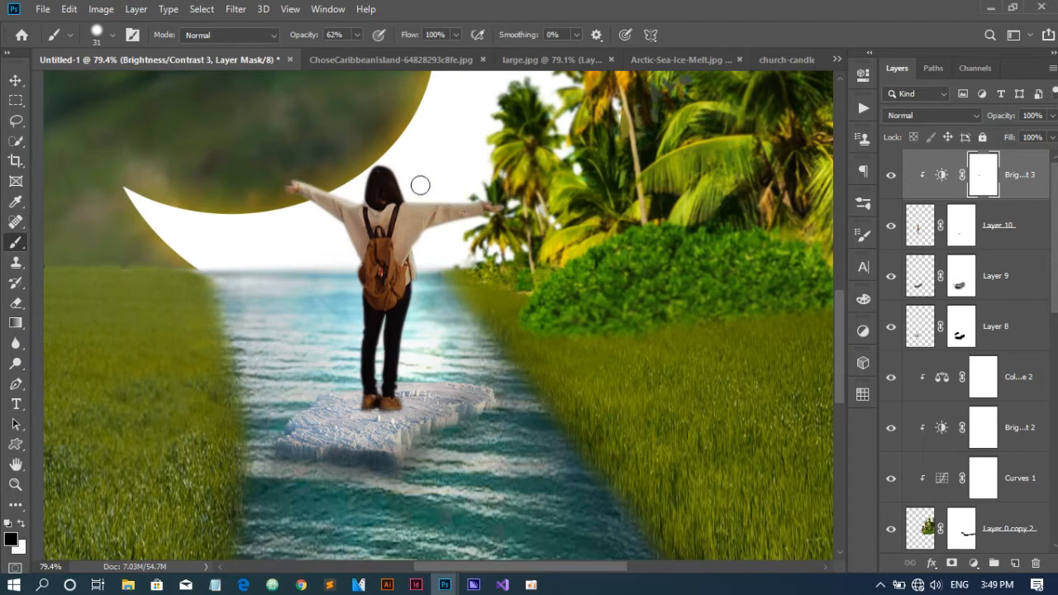
pyautogui.rightClick(421, 185)
pyautogui.press('Return')
pyautogui.moveTo(411, 199)
pyautogui.mouseDown()
pyautogui.moveTo(497, 190)
pyautogui.moveTo(405, 198)
pyautogui.mouseUp()
# Refine the lit edges around the woman's head and body on the adjustment's mask, alternating black and white paint
pyautogui.press('x')
pyautogui.press('x')
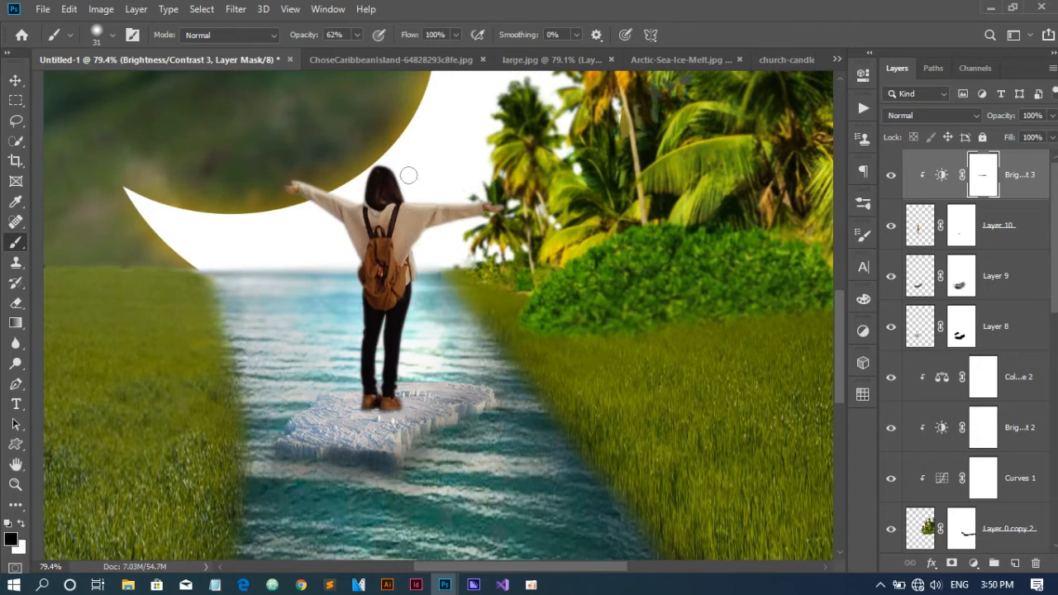
pyautogui.press('x')
pyautogui.press('x')
pyautogui.press('x')
pyautogui.press('x')
pyautogui.press('x')
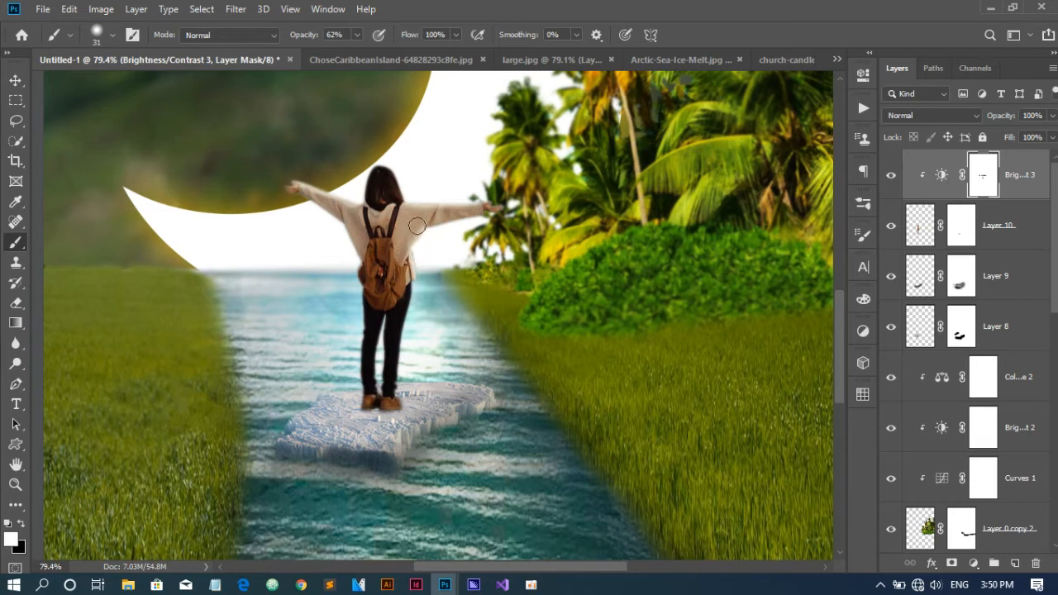
pyautogui.press('x')
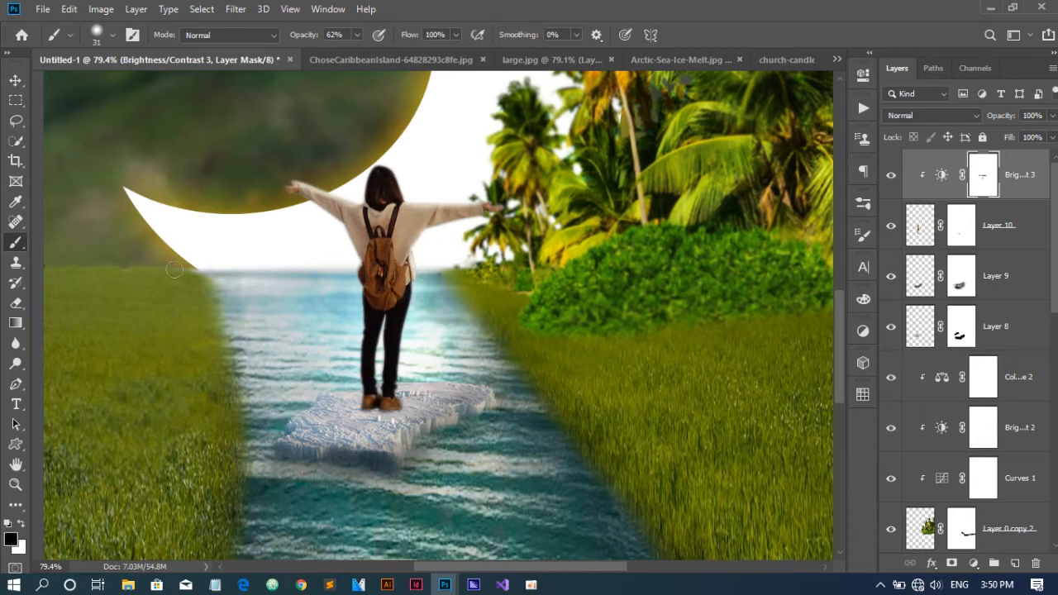
# Lighten the woman's outstretched arms on her layer with the Dodge tool at 21 px, Midtones range and 50% exposure
pyautogui.click(16, 344)
pyautogui.click(15, 365)
pyautogui.click(13, 369)
pyautogui.click(68, 358)
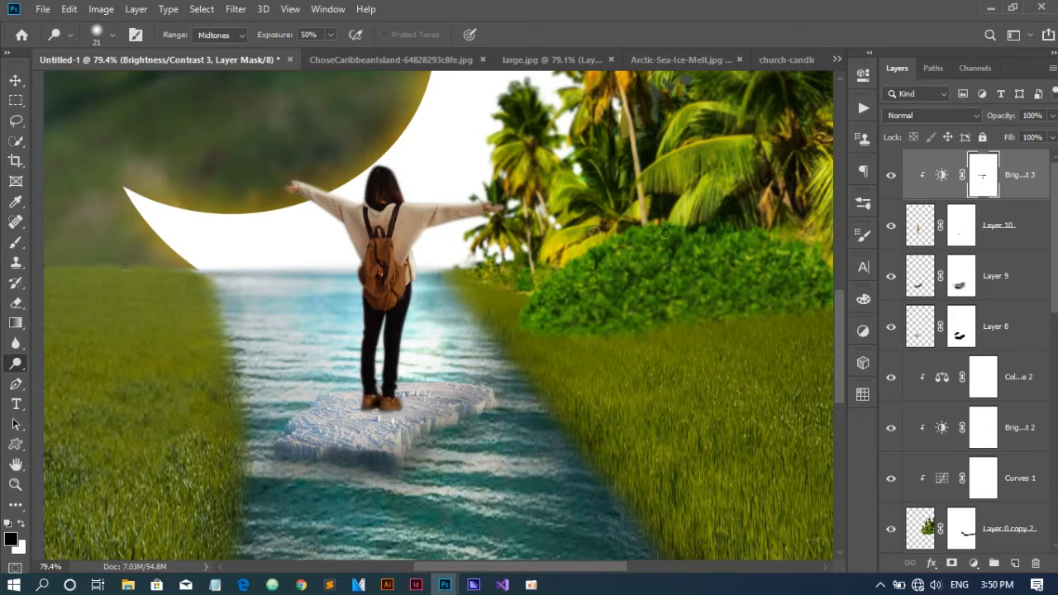
pyautogui.click(914, 235)
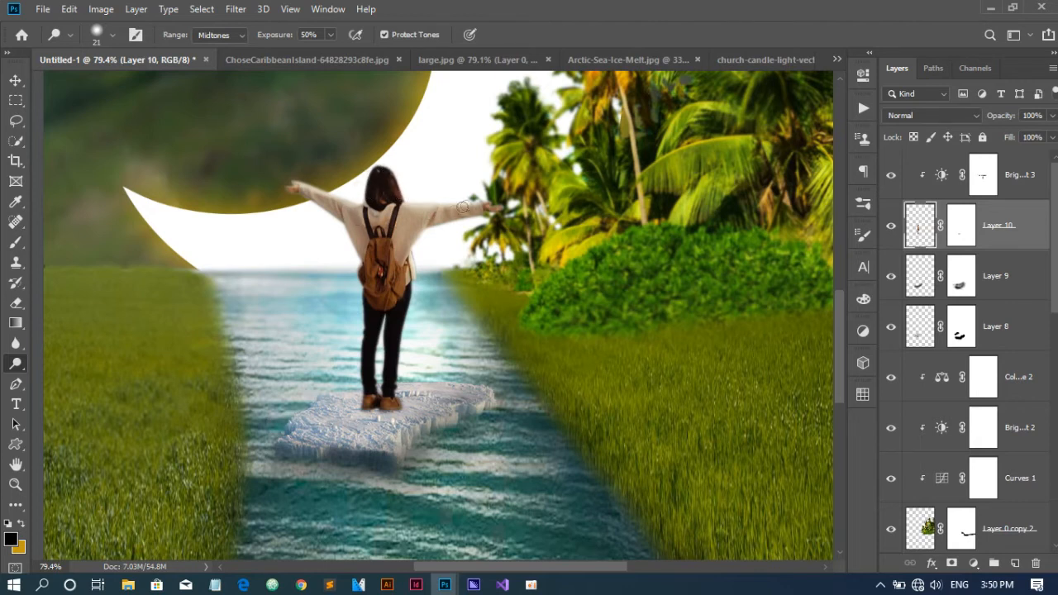
pyautogui.moveTo(306, 187)
pyautogui.mouseDown()
pyautogui.moveTo(357, 200)
pyautogui.moveTo(311, 192)
pyautogui.mouseUp()
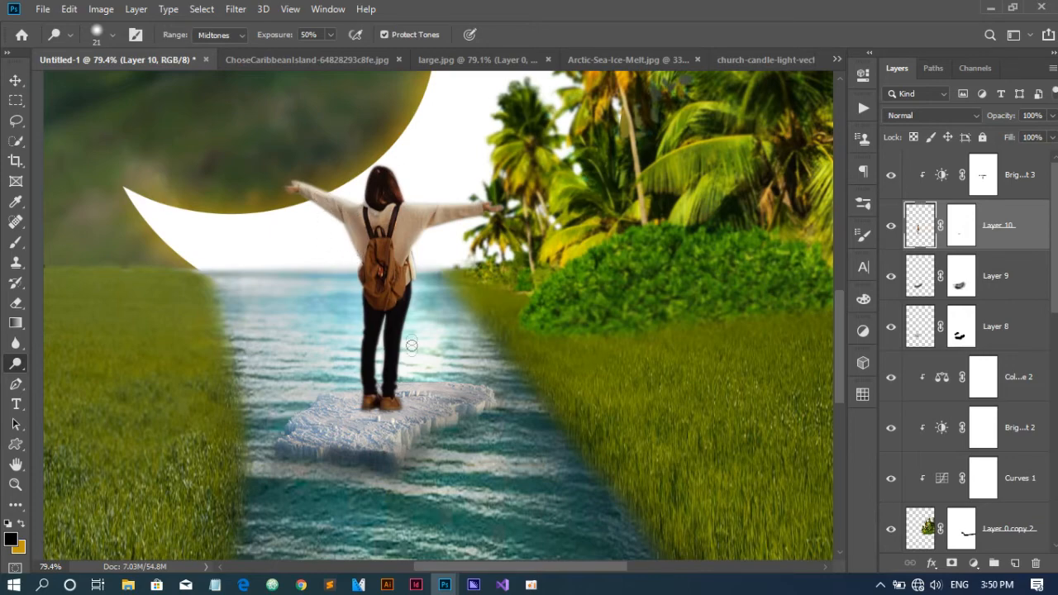
pyautogui.scroll(-5, 410, 353)
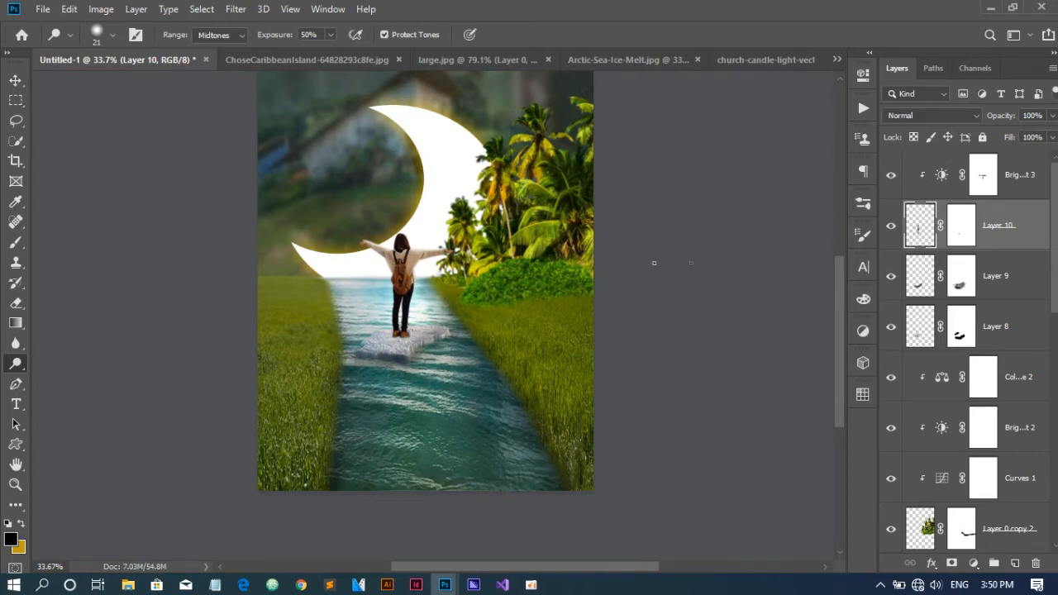
# Bring a second masked copy of the woman from large.jpg in above her brightness adjustment
pyautogui.click(973, 178)
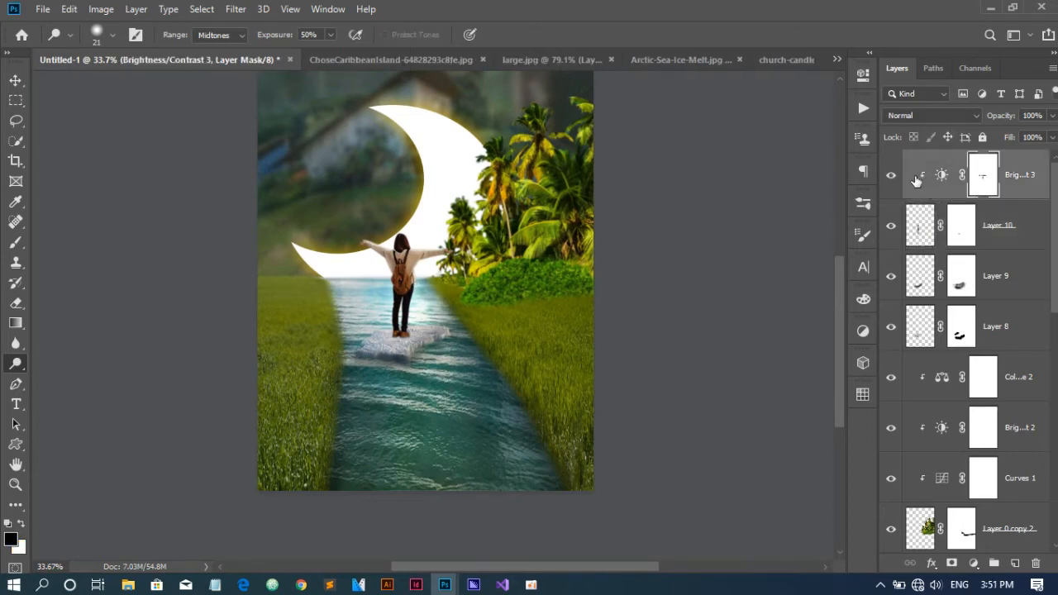
pyautogui.click(559, 61)
pyautogui.press('v')
pyautogui.moveTo(237, 196); pyautogui.dragTo(411, 306)
# Flip the copied woman upside down beneath her feet as a reflection and stretch its height to about 150%
pyautogui.hotkey('ctrl', 't')
pyautogui.moveTo(393, 187); pyautogui.dragTo(394, 559)
pyautogui.scroll(-1, 422, 342)
pyautogui.moveTo(380, 398); pyautogui.dragTo(381, 325)
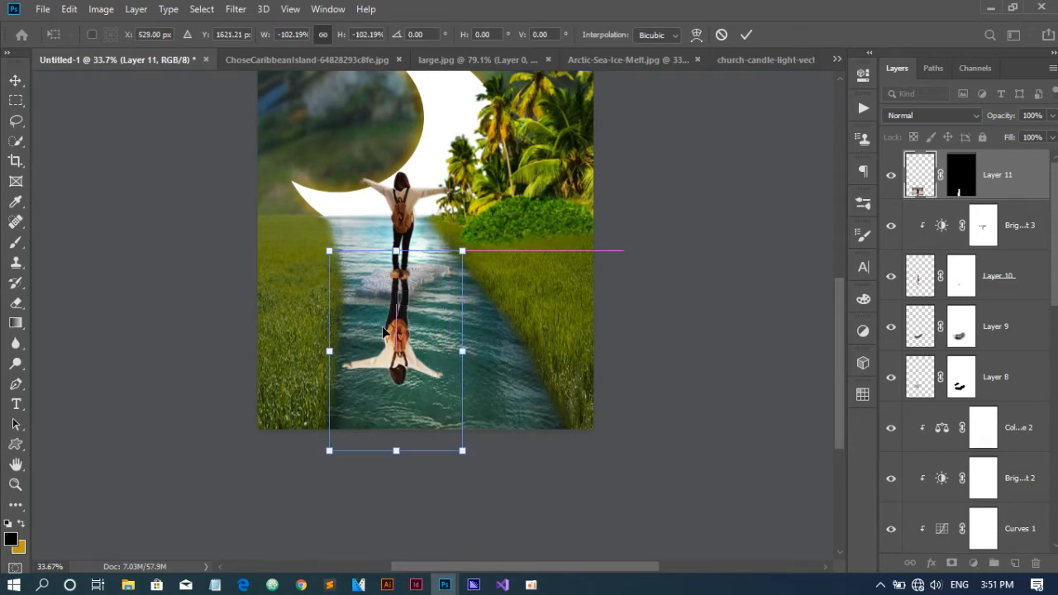
pyautogui.moveTo(391, 449); pyautogui.dragTo(380, 546)
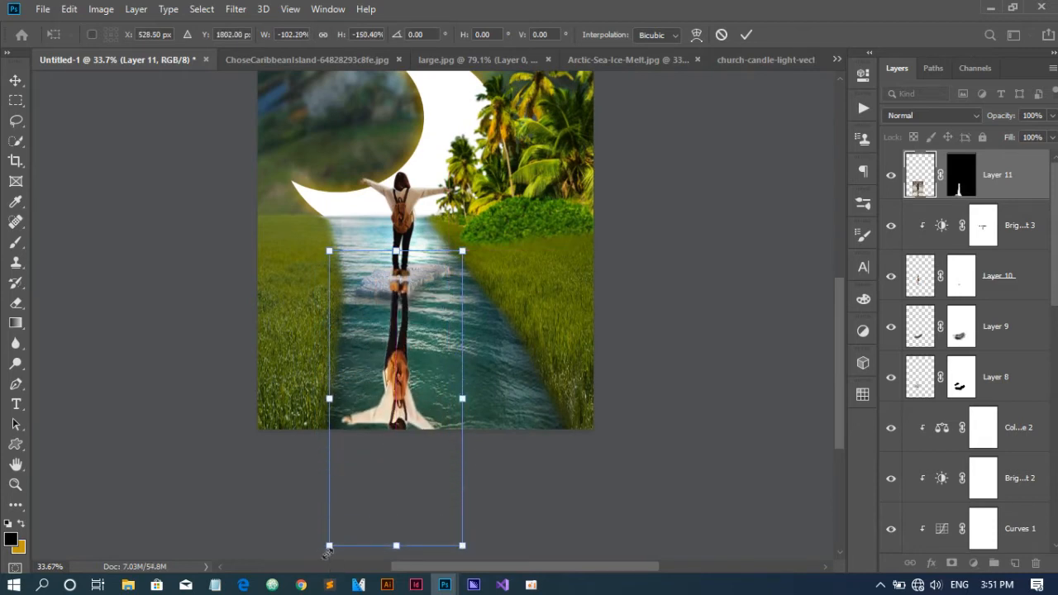
# Rotate the reflection slightly, line its shoes up with the standing woman's feet, and apply the transform
pyautogui.moveTo(476, 554); pyautogui.dragTo(486, 542)
pyautogui.moveTo(500, 232); pyautogui.dragTo(496, 207)
pyautogui.moveTo(394, 388); pyautogui.dragTo(403, 382)
pyautogui.press('Right')
pyautogui.press('Right')
pyautogui.press('Right')
pyautogui.press('Right')
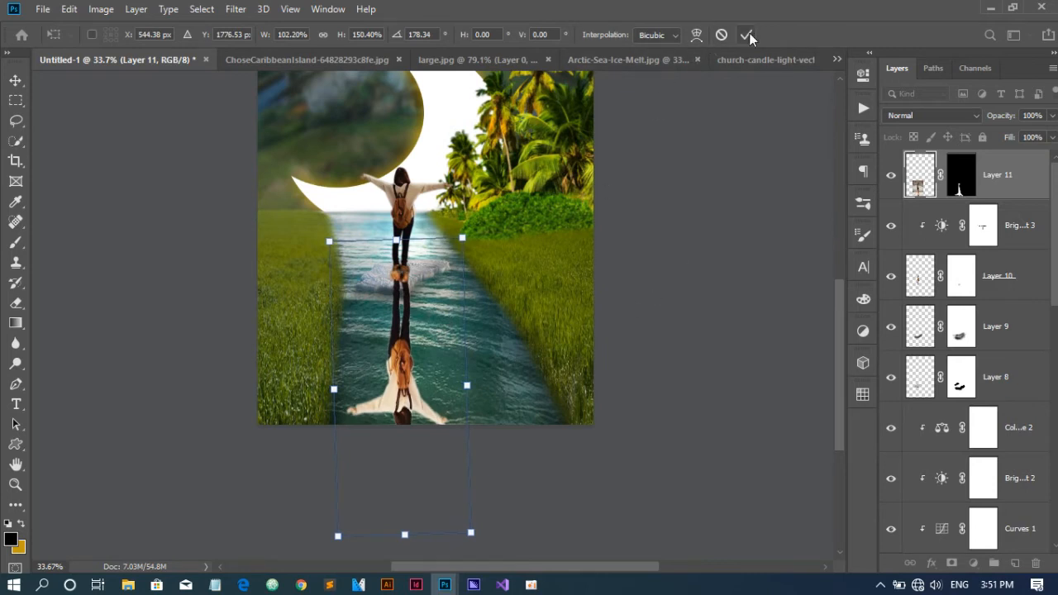
pyautogui.click(750, 36)
pyautogui.click(960, 183)
pyautogui.click(923, 173)
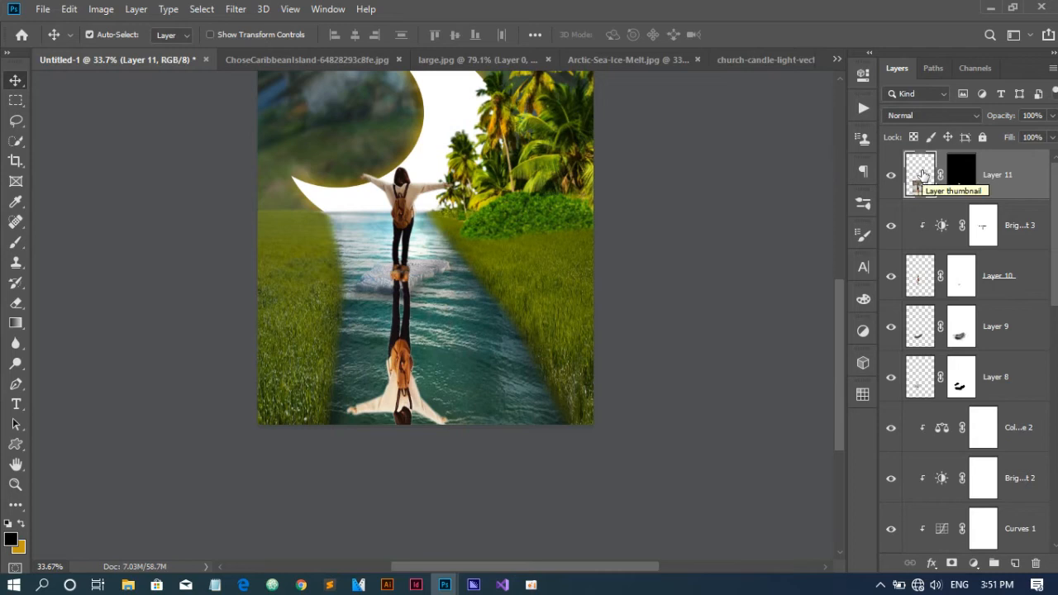
pyautogui.click(1052, 137)
pyautogui.moveTo(1050, 155)
pyautogui.mouseDown()
pyautogui.moveTo(944, 171)
pyautogui.moveTo(995, 157)
pyautogui.moveTo(1054, 157)
pyautogui.mouseUp()
# Darken the reflection with a clipped Levels adjustment that has its white output level at 0 and a fill of 76%
pyautogui.click(908, 183)
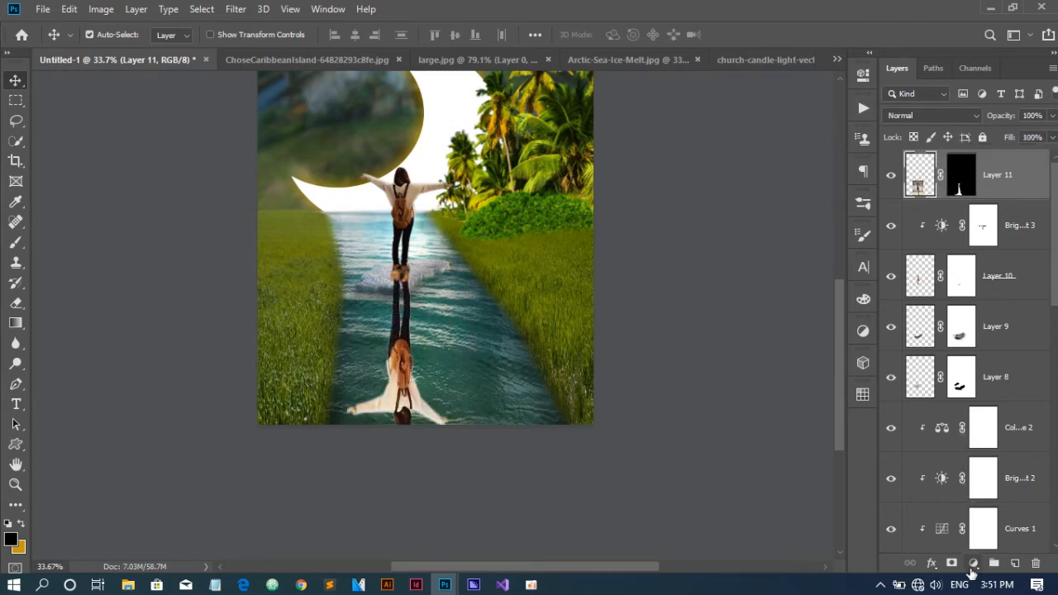
pyautogui.click(974, 564)
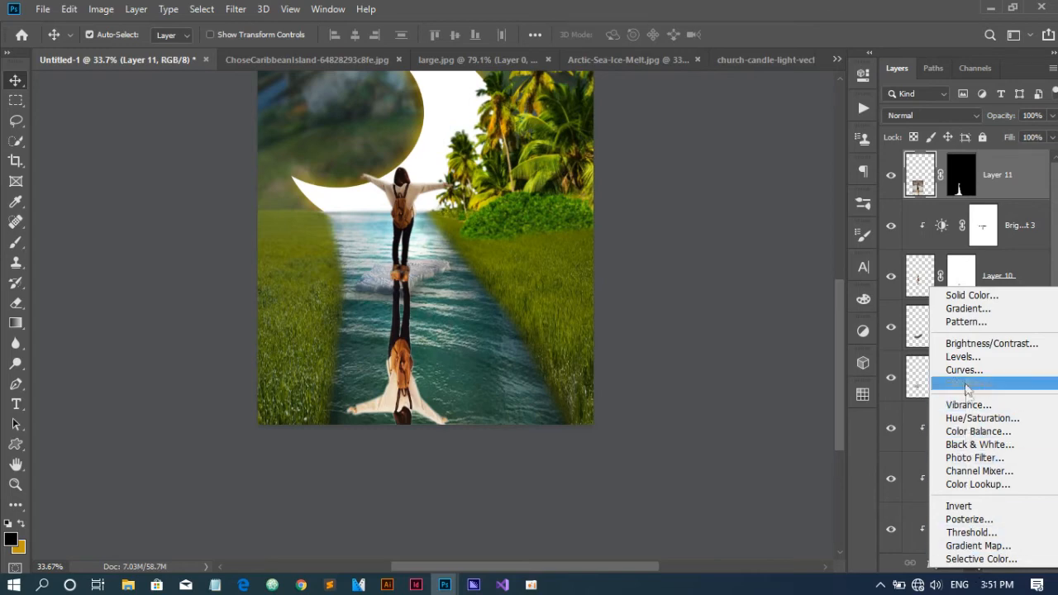
pyautogui.click(963, 356)
pyautogui.moveTo(825, 278); pyautogui.dragTo(592, 284)
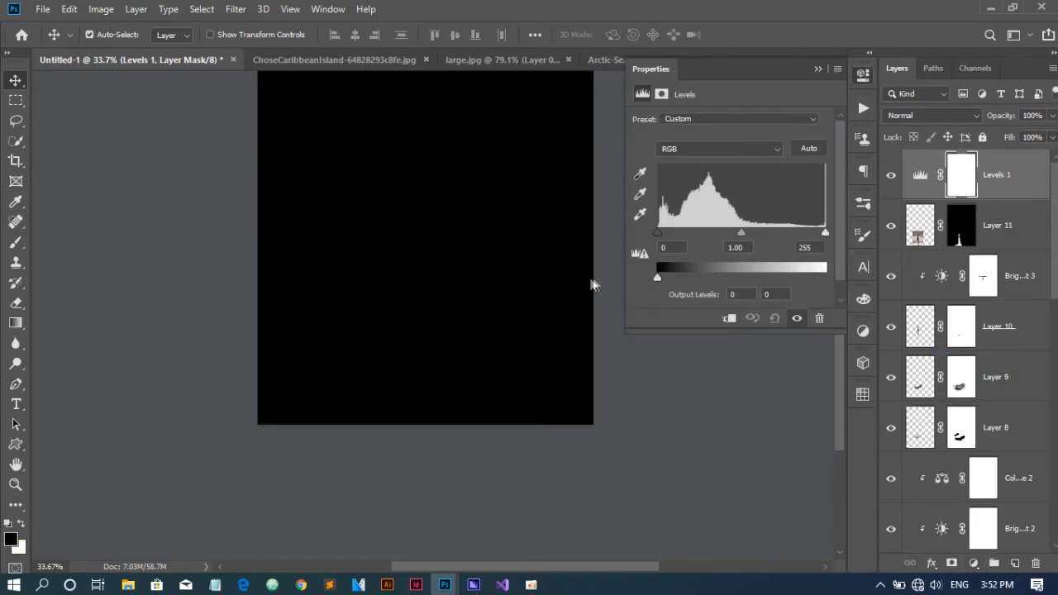
pyautogui.click(729, 317)
pyautogui.click(818, 69)
pyautogui.click(1052, 138)
pyautogui.moveTo(1047, 155); pyautogui.dragTo(1033, 159)
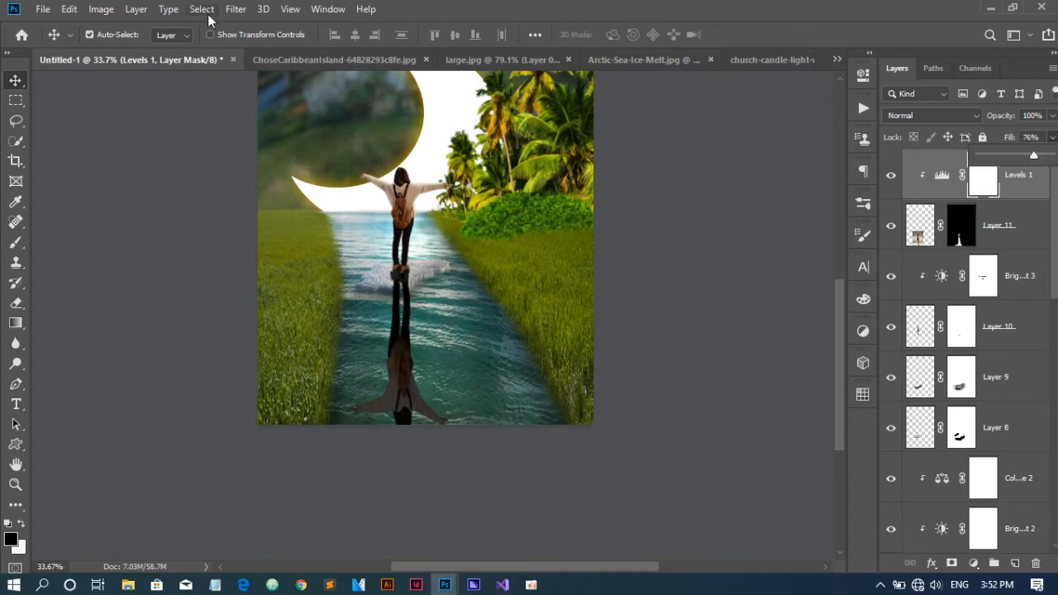
# Apply a Gaussian Blur with a radius of 4.7 pixels to the reflection layer's image
pyautogui.click(235, 10)
pyautogui.moveTo(259, 195)
pyautogui.click(595, 194)
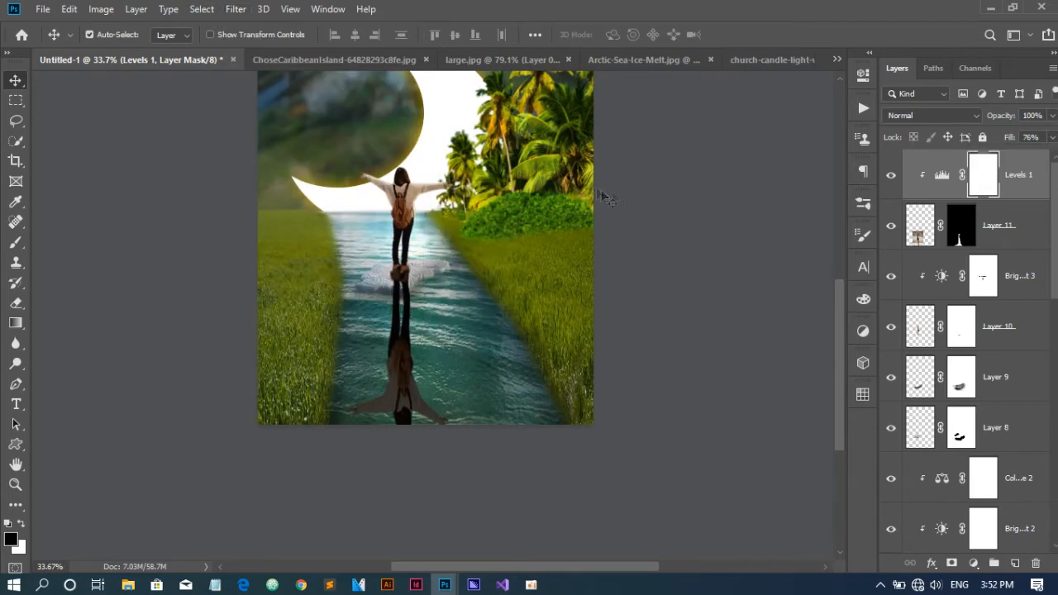
pyautogui.click(922, 234)
pyautogui.click(234, 10)
pyautogui.moveTo(259, 190)
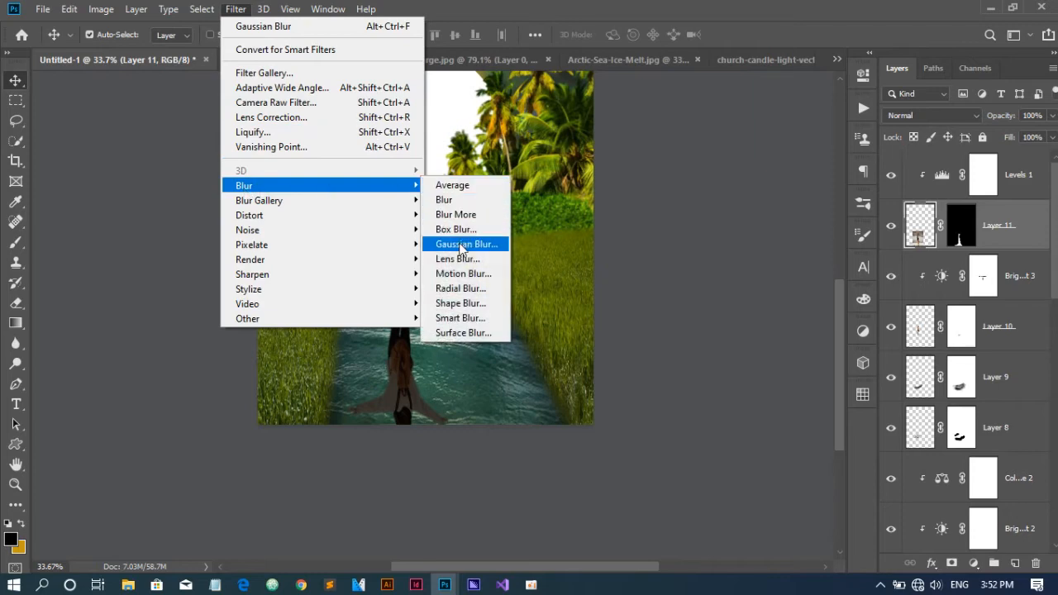
pyautogui.click(425, 241)
pyautogui.moveTo(703, 338); pyautogui.dragTo(732, 339)
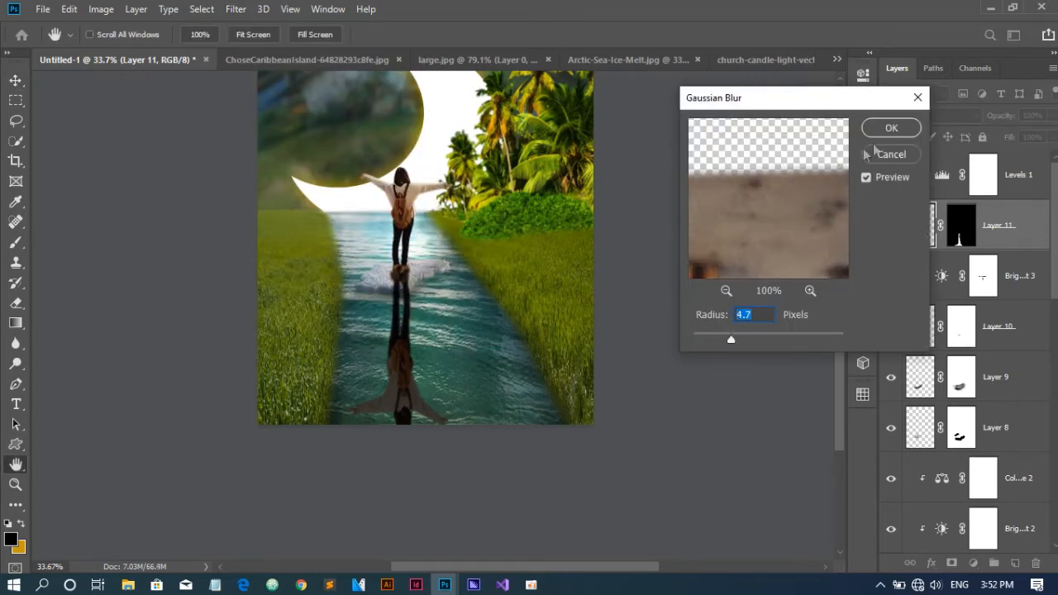
pyautogui.click(891, 127)
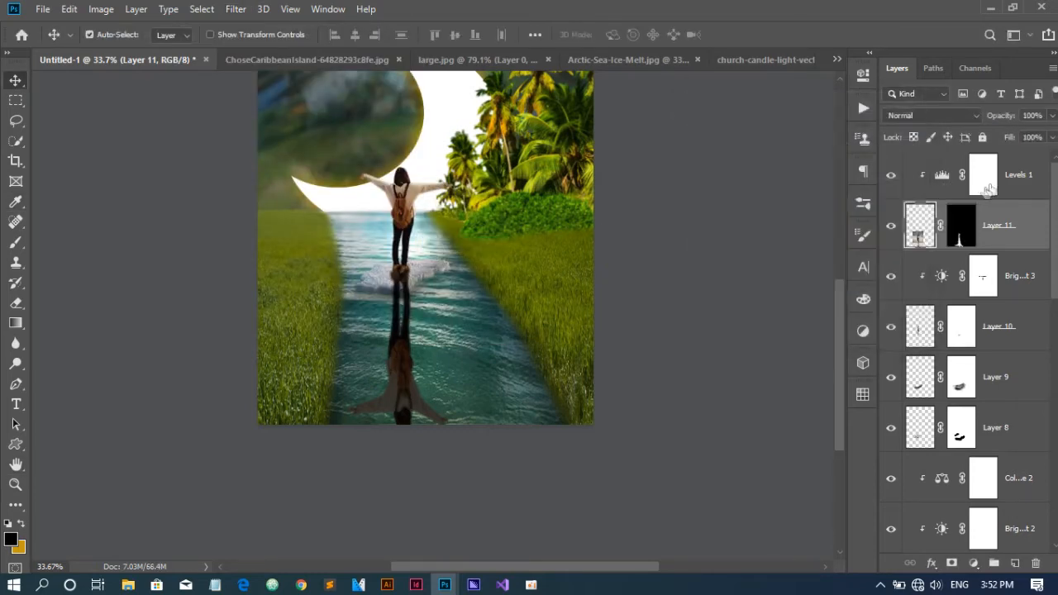
# Set the Levels adjustment's fill to 100% and the reflection layer's fill to 60%
pyautogui.click(917, 175)
pyautogui.click(1052, 138)
pyautogui.moveTo(1035, 157)
pyautogui.mouseDown()
pyautogui.moveTo(1048, 167)
pyautogui.moveTo(1028, 159)
pyautogui.mouseUp()
pyautogui.click(923, 232)
pyautogui.click(1053, 139)
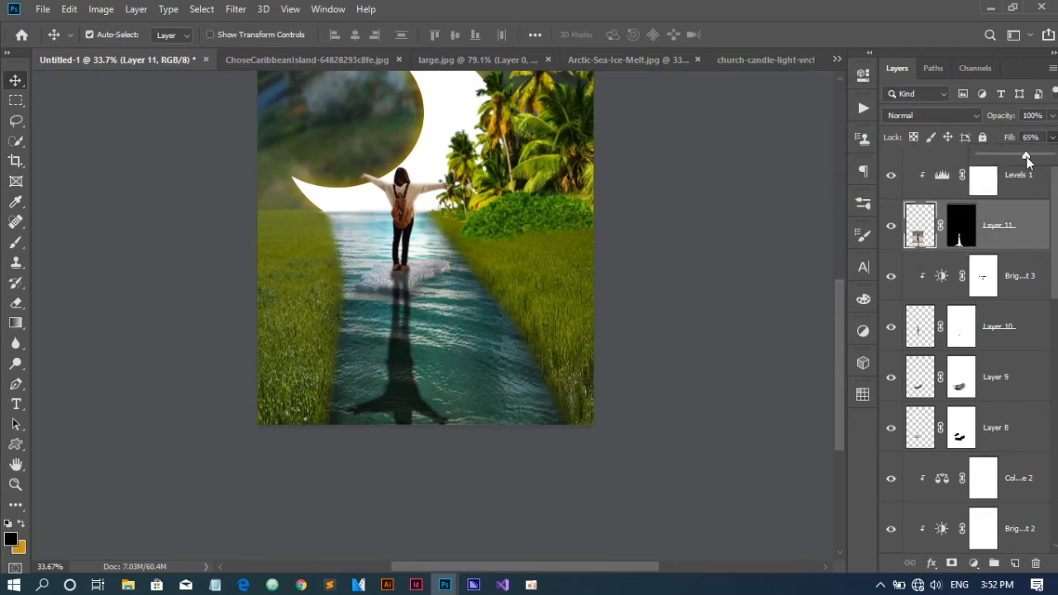
pyautogui.moveTo(1022, 156); pyautogui.dragTo(1023, 156)
# Apply a Box Blur with a radius of 12 pixels to soften the reflection further
pyautogui.click(235, 9)
pyautogui.moveTo(347, 194)
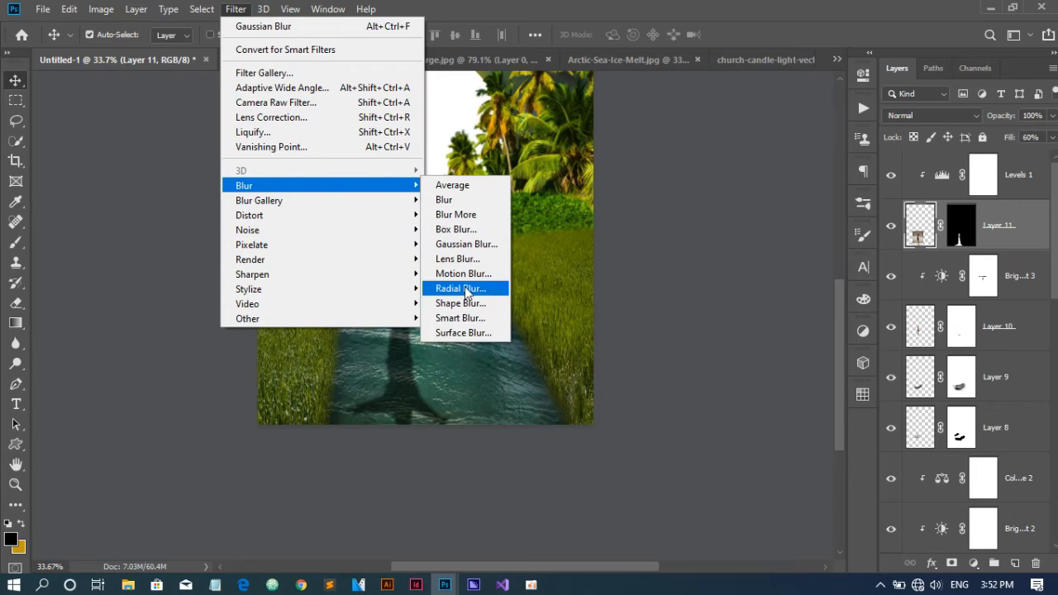
pyautogui.click(459, 231)
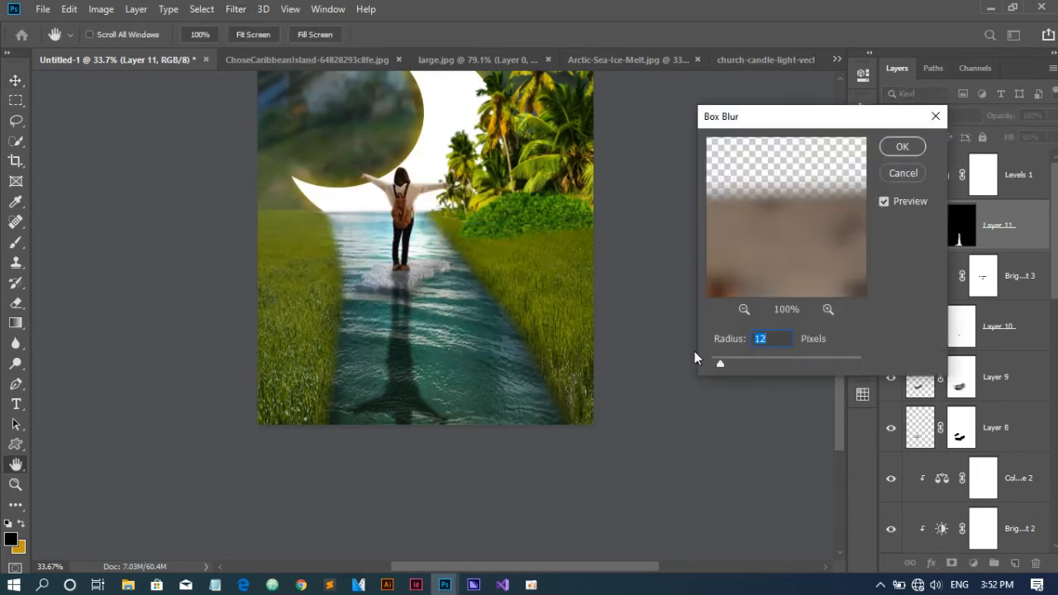
pyautogui.click(902, 147)
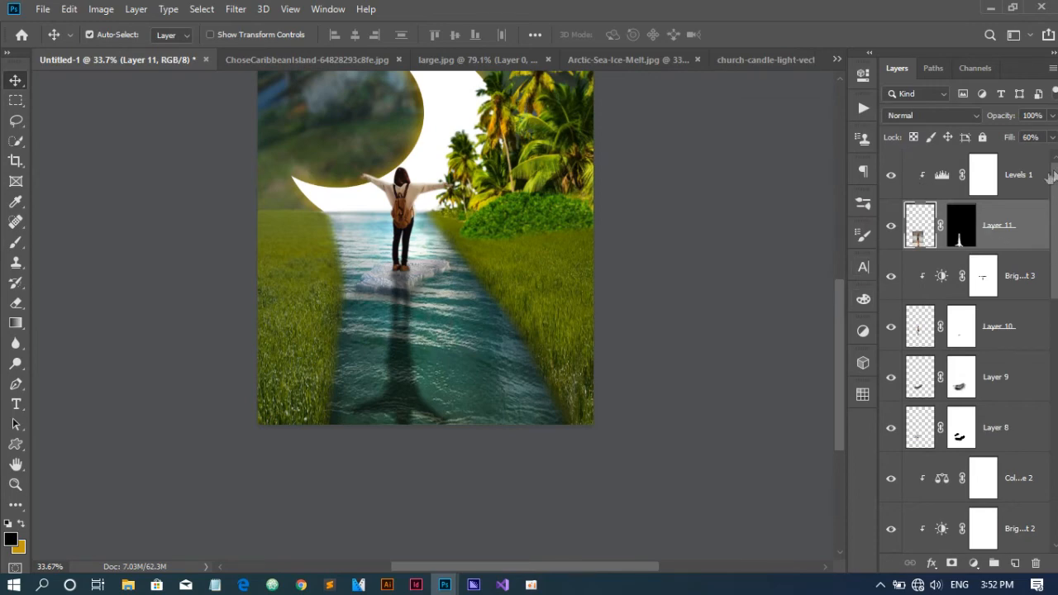
# Bring the candle picture from the church-candle-light file into Untitled-1 above the Levels adjustment
pyautogui.click(988, 169)
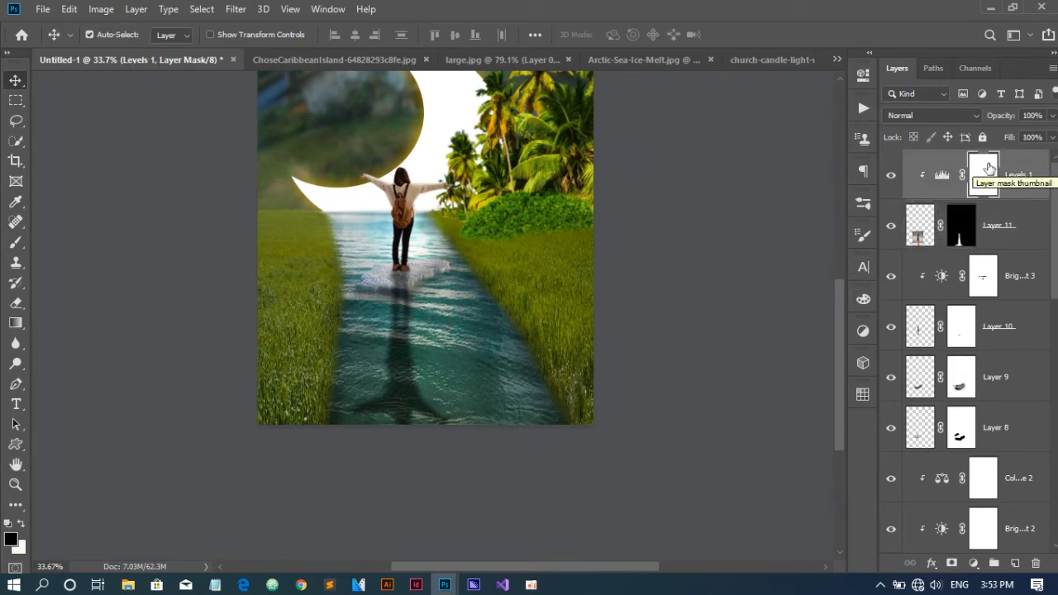
pyautogui.scroll(3, 453, 304)
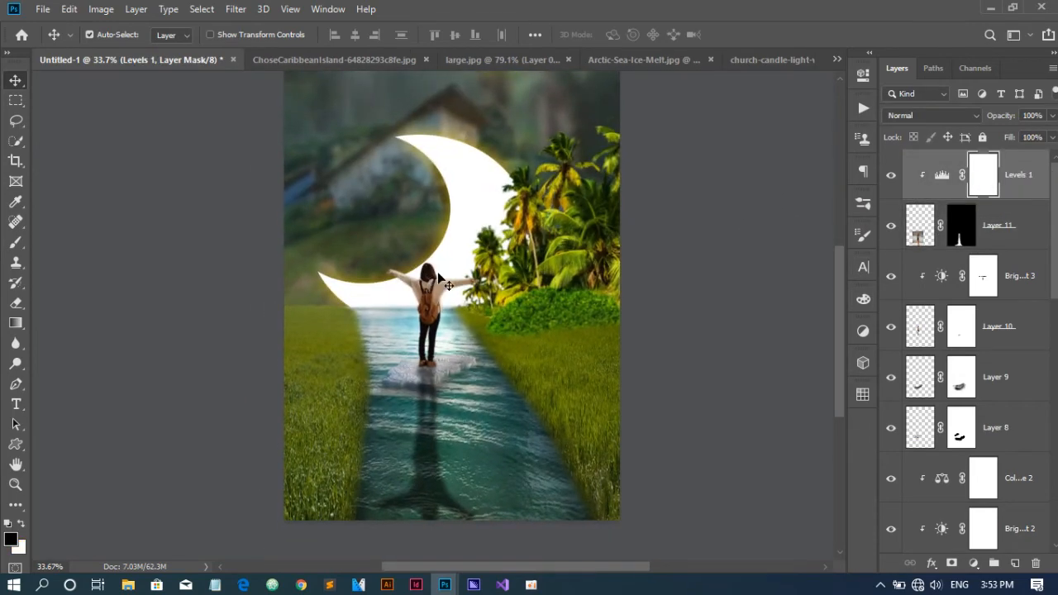
pyautogui.click(653, 60)
pyautogui.click(757, 60)
pyautogui.moveTo(433, 320); pyautogui.dragTo(415, 333)
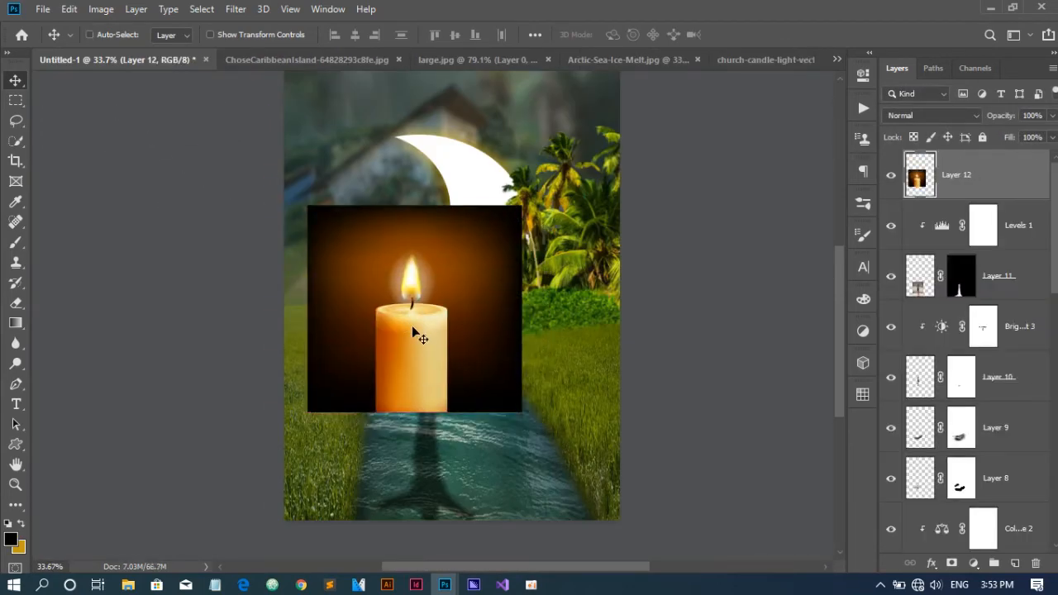
# Scale the candle picture down and place it at the far end of the grass on the river's left bank
pyautogui.hotkey('ctrl', 't')
pyautogui.moveTo(522, 206); pyautogui.dragTo(350, 304)
pyautogui.moveTo(346, 374); pyautogui.dragTo(330, 358)
pyautogui.moveTo(369, 287); pyautogui.dragTo(373, 279)
pyautogui.moveTo(353, 333); pyautogui.dragTo(354, 324)
pyautogui.click(746, 35)
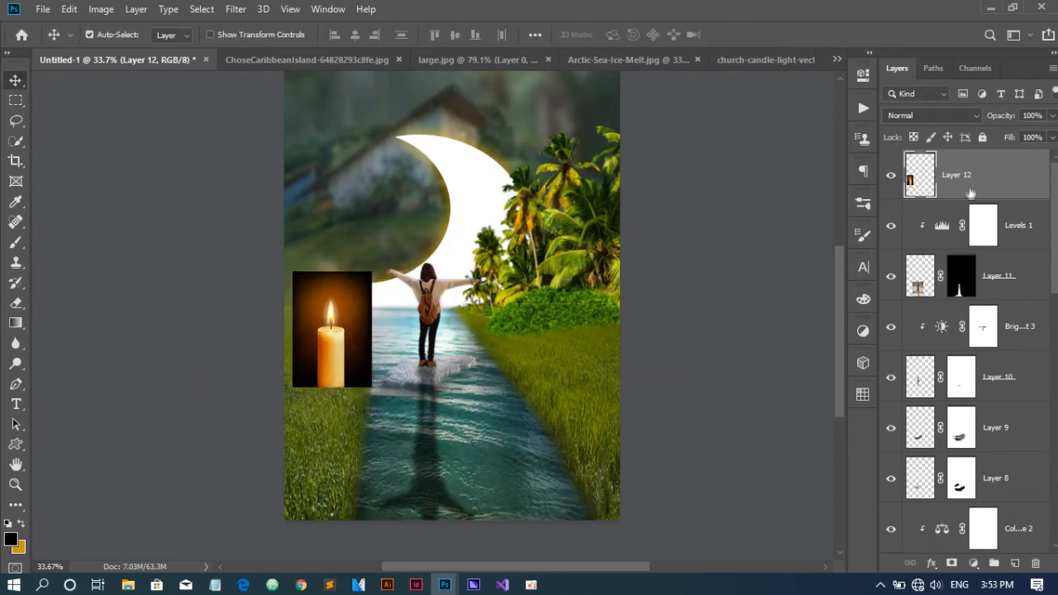
# Set the candle layer's blend mode to Screen to hide its black background
pyautogui.click(932, 115)
pyautogui.click(909, 250)
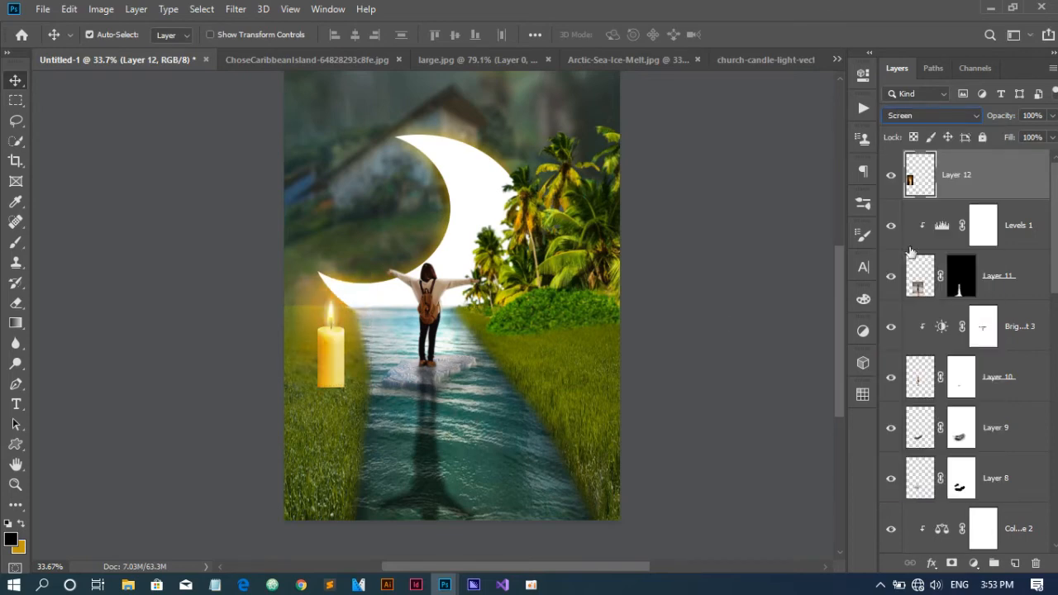
pyautogui.click(961, 117)
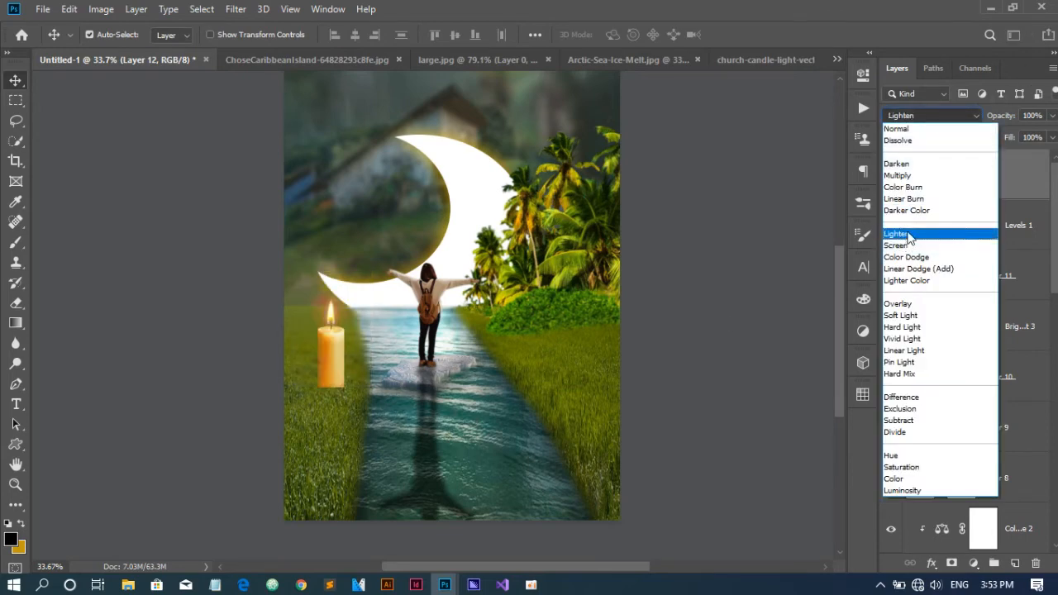
pyautogui.click(905, 245)
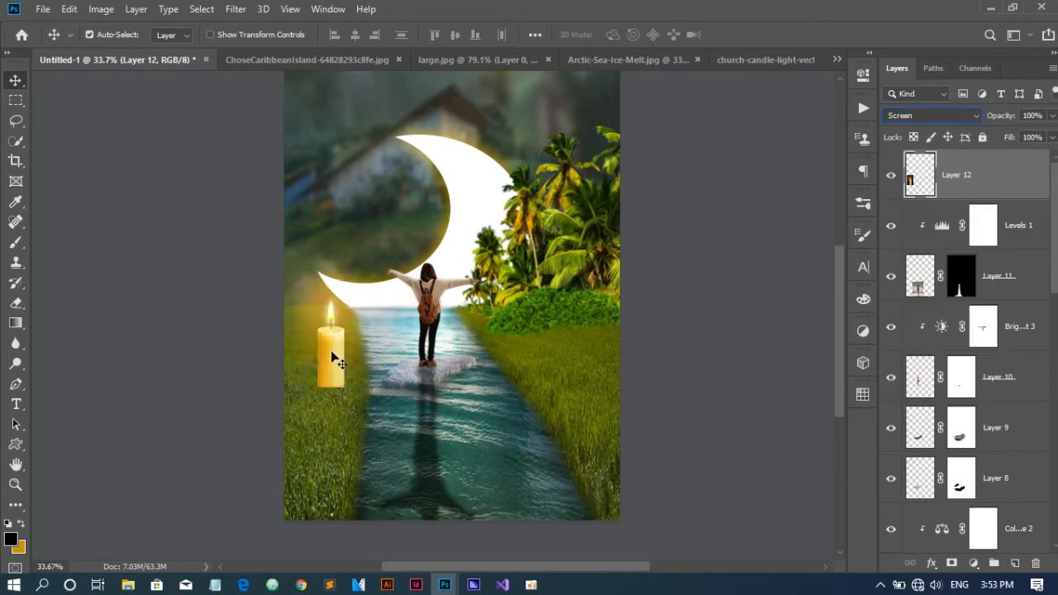
# Duplicate the candle layer in place, merge it with the original, and set the merged layer's blend mode to Screen
pyautogui.moveTo(330, 371); pyautogui.dragTo(362, 461)
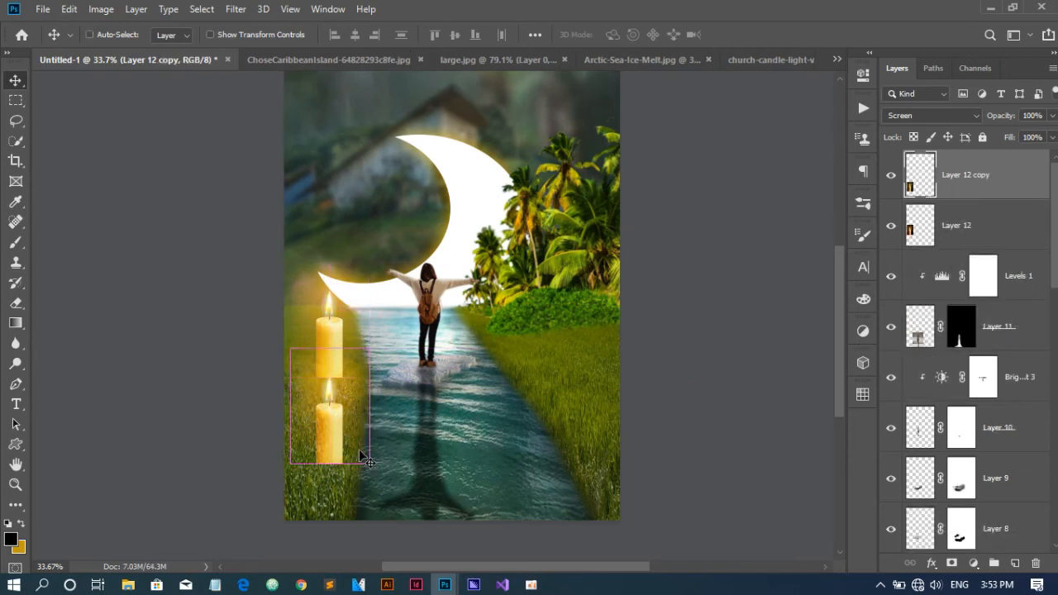
pyautogui.hotkey('ctrl', 'z')
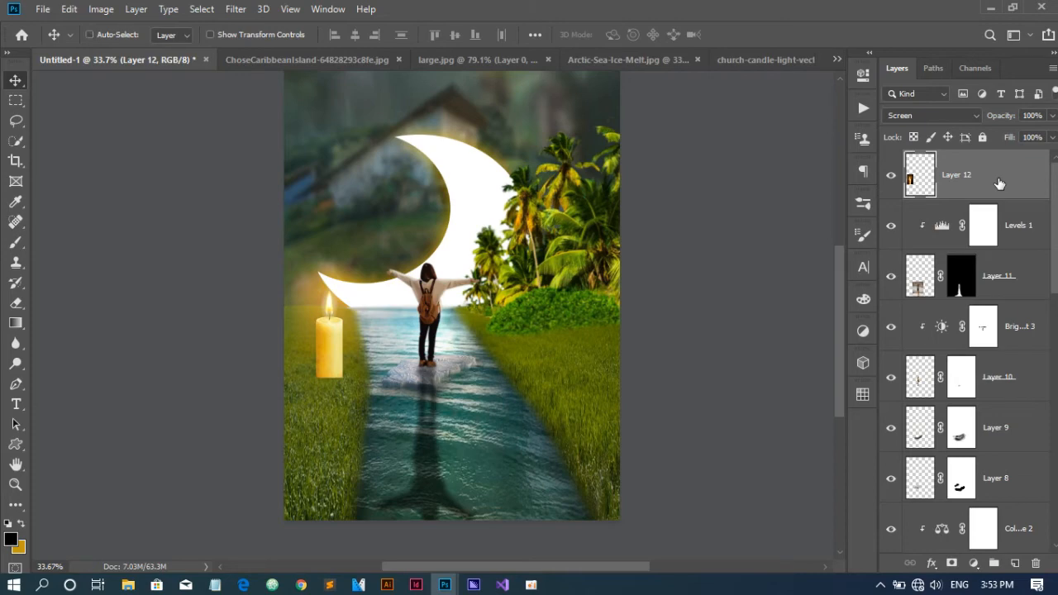
pyautogui.hotkey('ctrl', 'j')
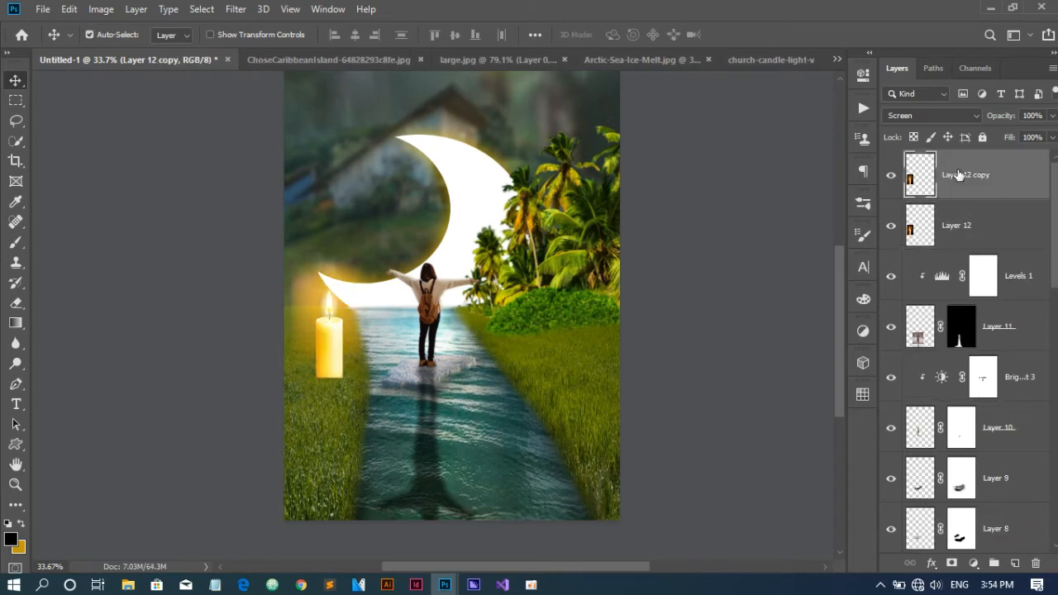
pyautogui.keyDown('ctrl'); pyautogui.click(970, 224); pyautogui.keyUp('ctrl')
pyautogui.rightClick(976, 182)
pyautogui.click(864, 460)
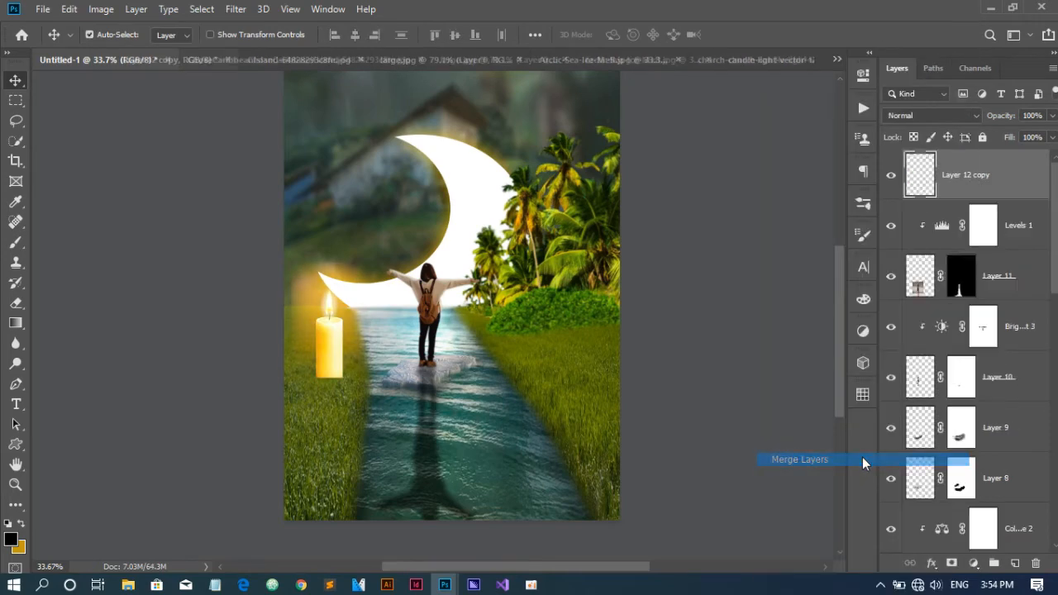
pyautogui.click(943, 115)
pyautogui.click(932, 247)
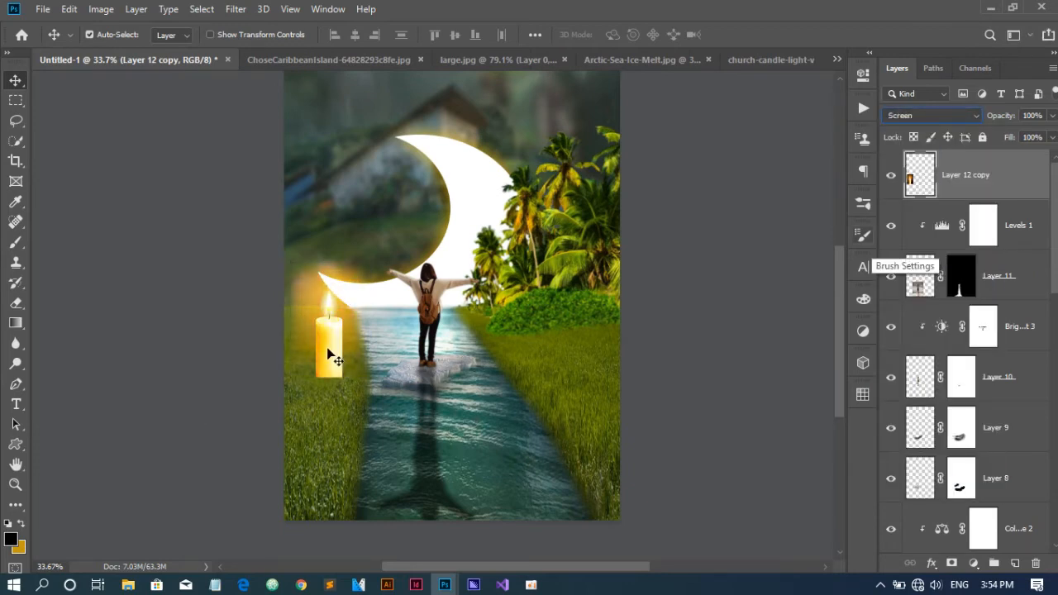
# Place copies of the candle along both riverbanks, two more on the left bank and three on the right
pyautogui.moveTo(328, 354); pyautogui.dragTo(301, 545)
pyautogui.moveTo(335, 349); pyautogui.dragTo(633, 543)
pyautogui.click(587, 425)
pyautogui.moveTo(584, 417); pyautogui.dragTo(587, 408)
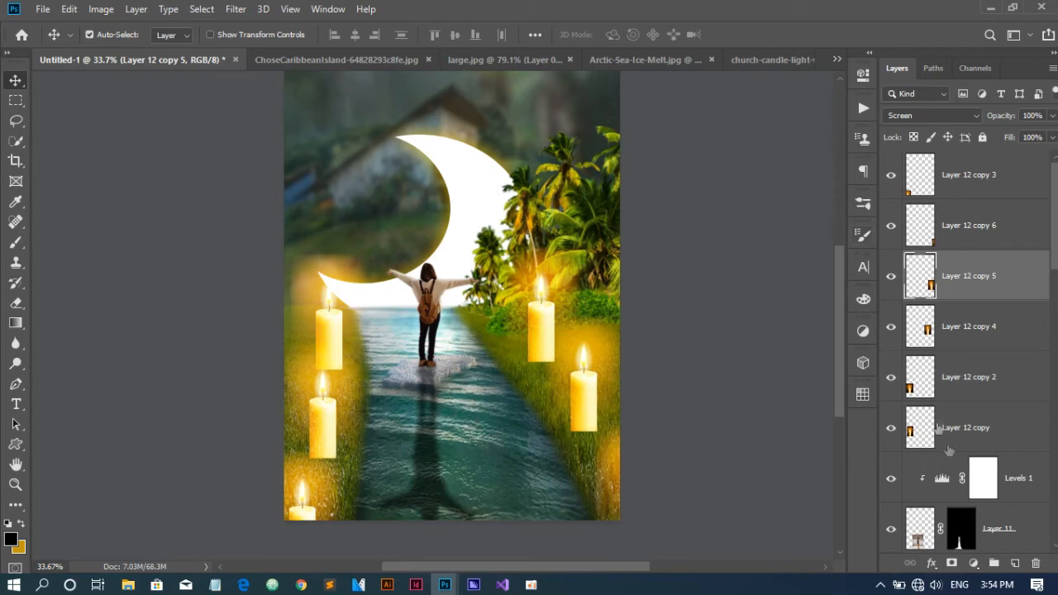
# Add a layer mask to the farthest candle on the left bank
pyautogui.moveTo(1057, 260); pyautogui.dragTo(1055, 281)
pyautogui.click(975, 350)
pyautogui.click(891, 349)
pyautogui.click(891, 349)
pyautogui.click(974, 563)
pyautogui.click(951, 563)
pyautogui.click(891, 349)
pyautogui.click(892, 350)
# Fade the base of the farthest left-bank candle on its mask with a black 75 px brush at 85% opacity and 26% hardness
pyautogui.click(15, 240)
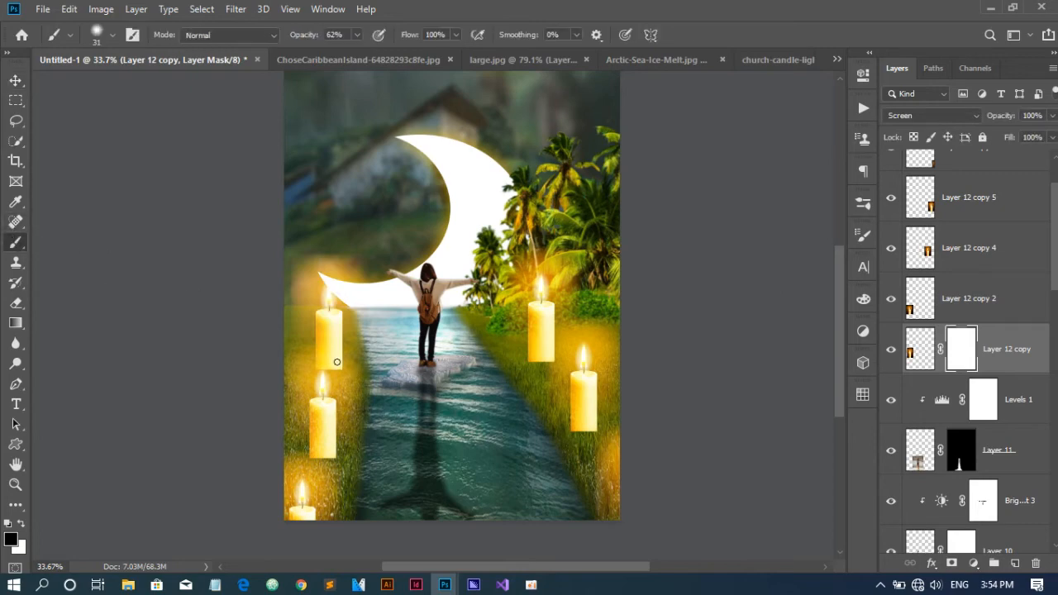
pyautogui.scroll(2, 336, 361)
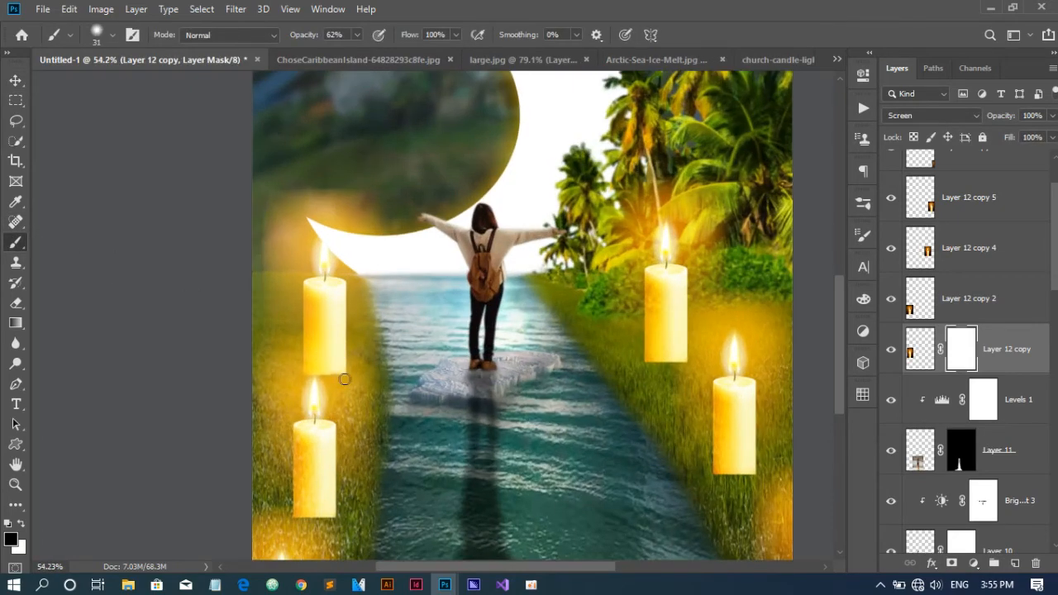
pyautogui.moveTo(358, 36); pyautogui.dragTo(371, 60)
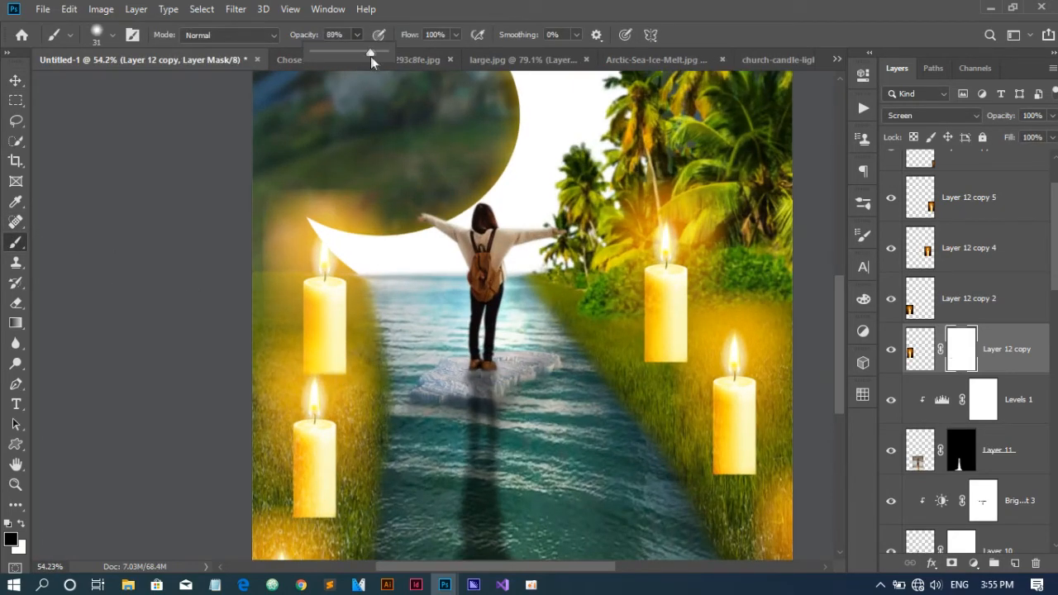
pyautogui.click(298, 386)
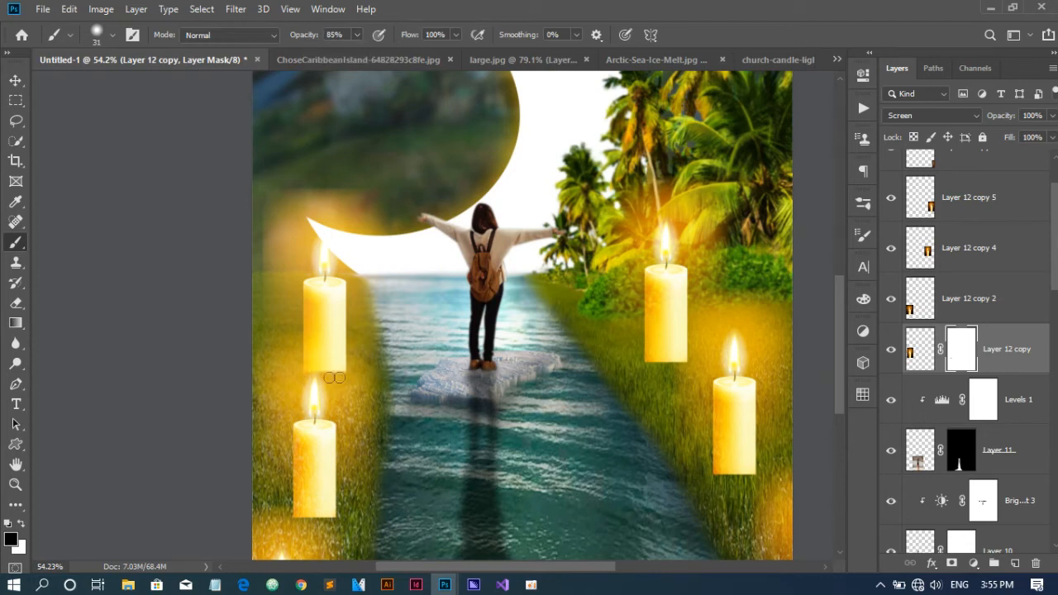
pyautogui.rightClick(318, 381)
pyautogui.moveTo(445, 228); pyautogui.dragTo(452, 225)
pyautogui.moveTo(448, 185); pyautogui.dragTo(462, 188)
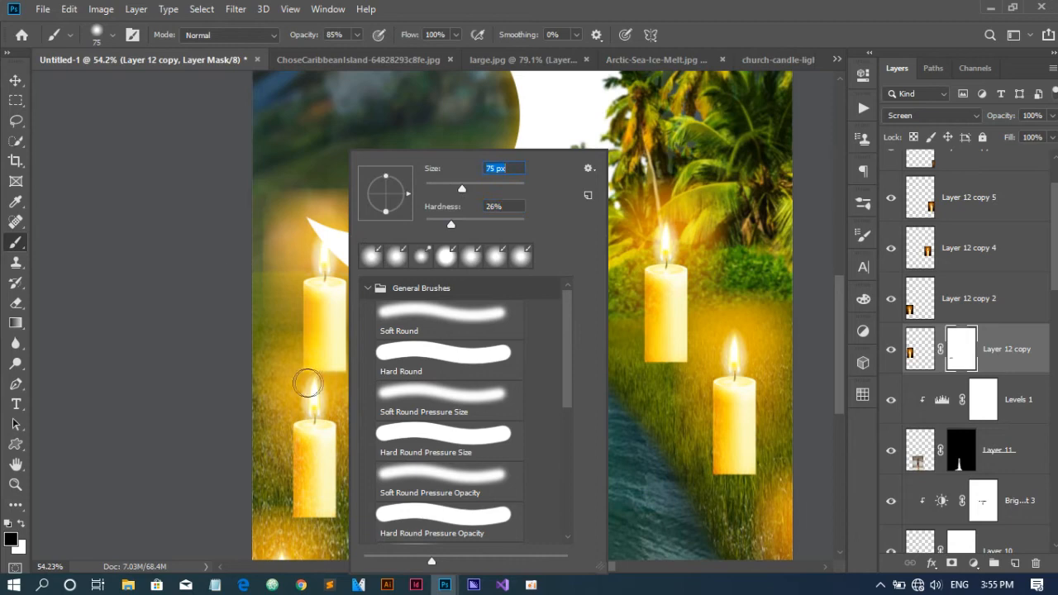
pyautogui.click(310, 381)
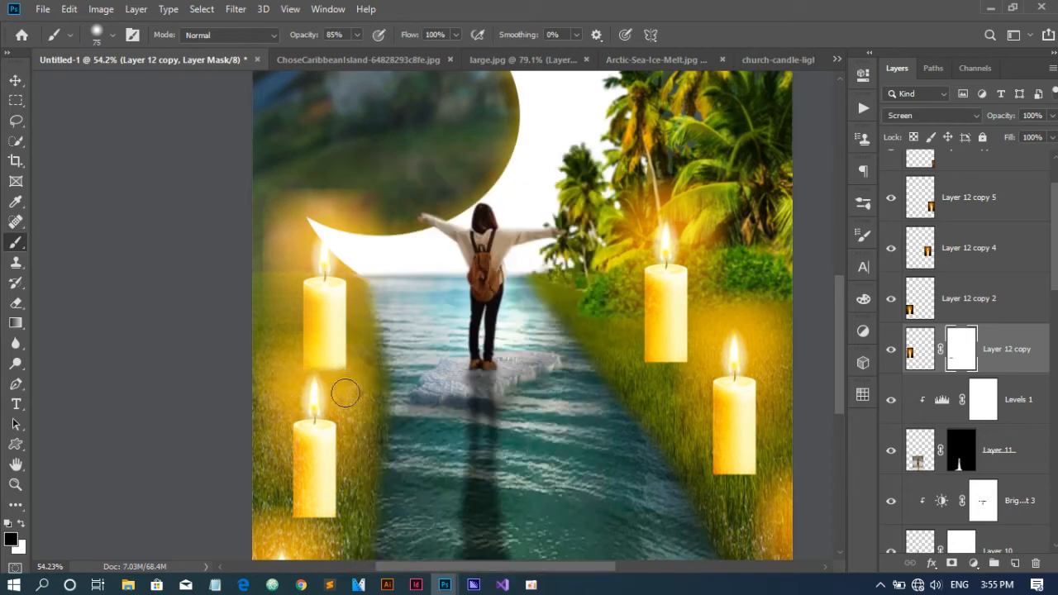
# Add a layer mask to the middle candle on the left bank and fade its base into the grass
pyautogui.scroll(-5, 340, 388)
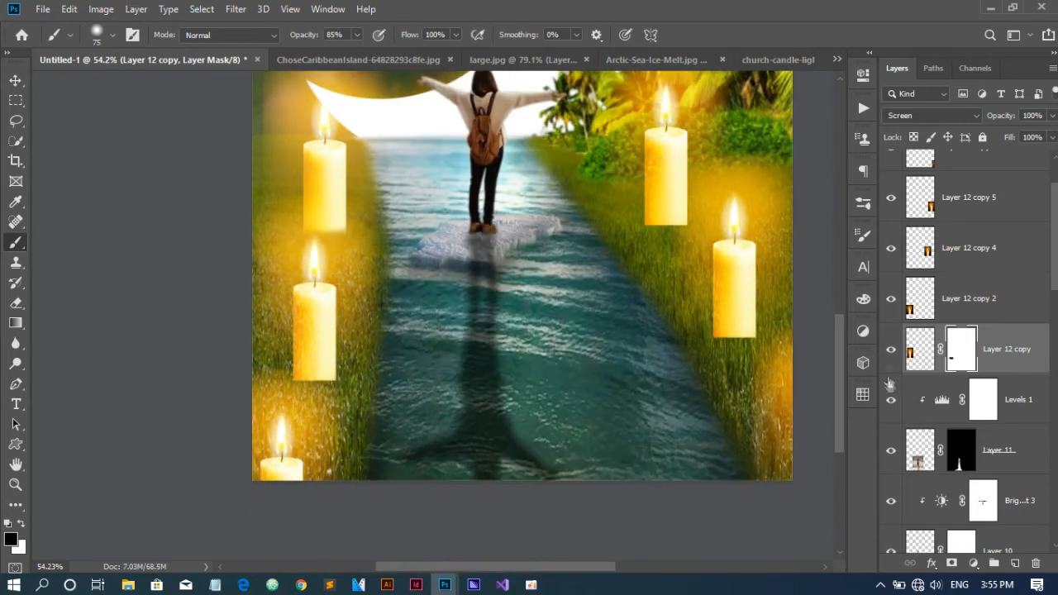
pyautogui.click(952, 564)
pyautogui.hotkey('ctrl', 'z')
pyautogui.click(966, 300)
pyautogui.click(952, 564)
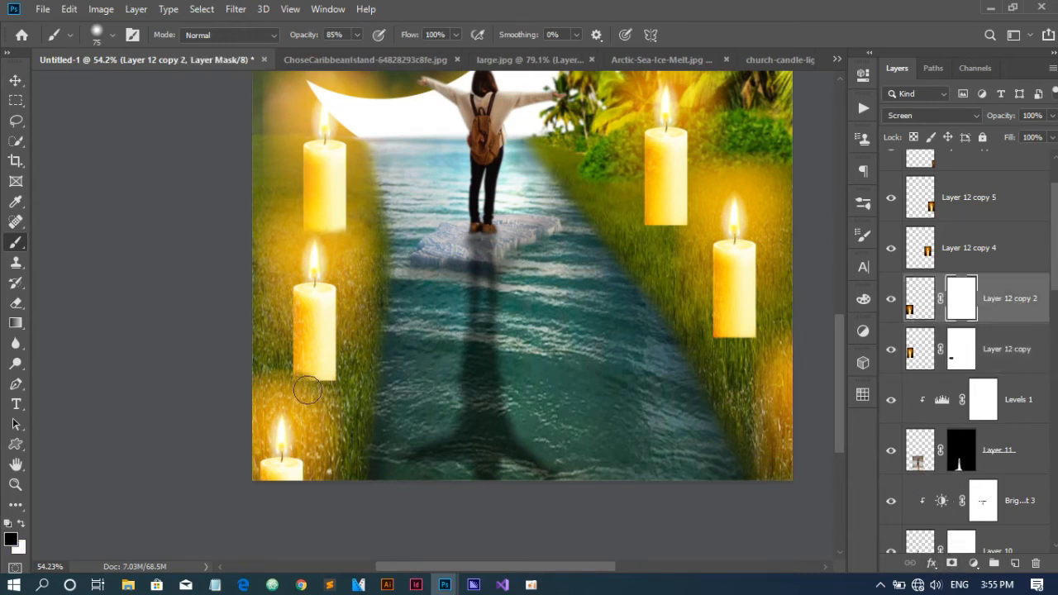
pyautogui.moveTo(327, 399); pyautogui.dragTo(294, 398)
# Add a layer mask to the farthest candle on the right bank and fade its base into the grass
pyautogui.scroll(-3, 933, 278)
pyautogui.scroll(4, 933, 277)
pyautogui.click(893, 273)
pyautogui.click(893, 273)
pyautogui.click(962, 288)
pyautogui.click(952, 563)
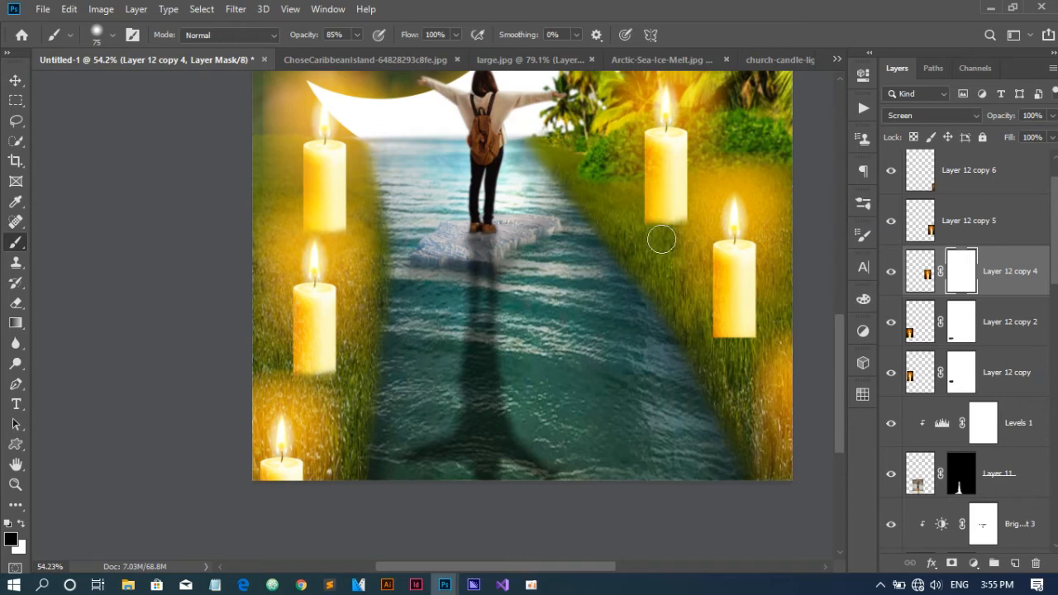
pyautogui.moveTo(659, 240); pyautogui.dragTo(653, 237)
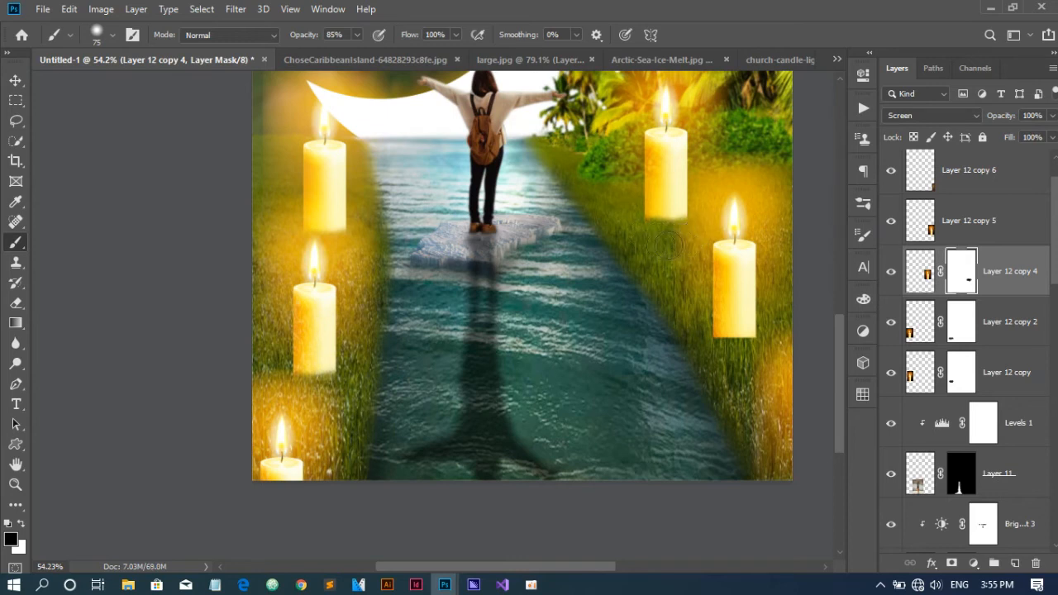
# Add a layer mask to the middle candle on the right bank and brush its base softly into the grass
pyautogui.click(911, 238)
pyautogui.click(891, 222)
pyautogui.click(891, 221)
pyautogui.click(952, 564)
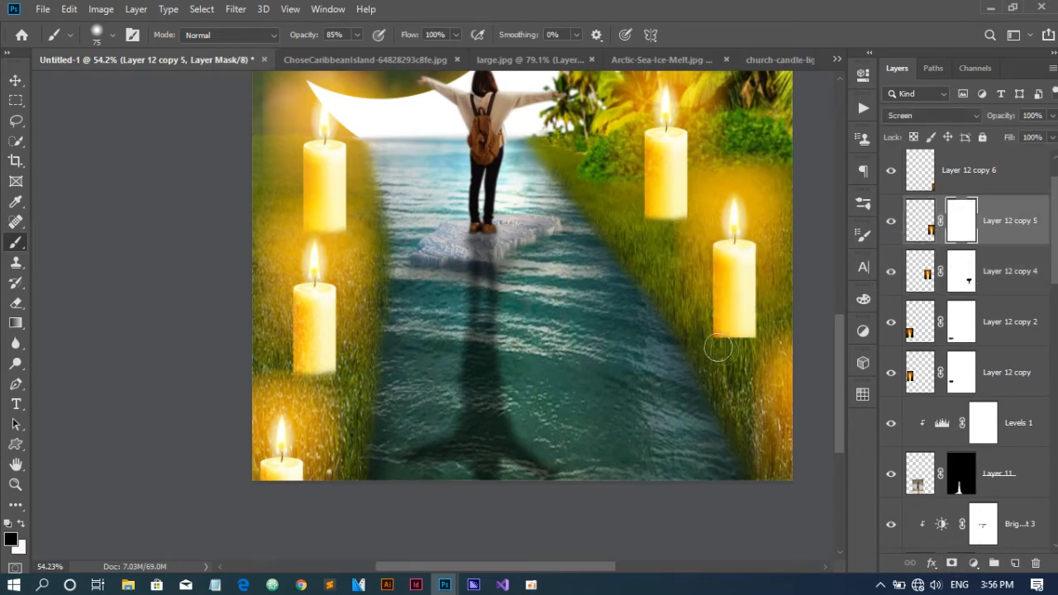
pyautogui.moveTo(720, 351)
pyautogui.mouseDown()
pyautogui.moveTo(761, 347)
pyautogui.moveTo(735, 350)
pyautogui.mouseUp()
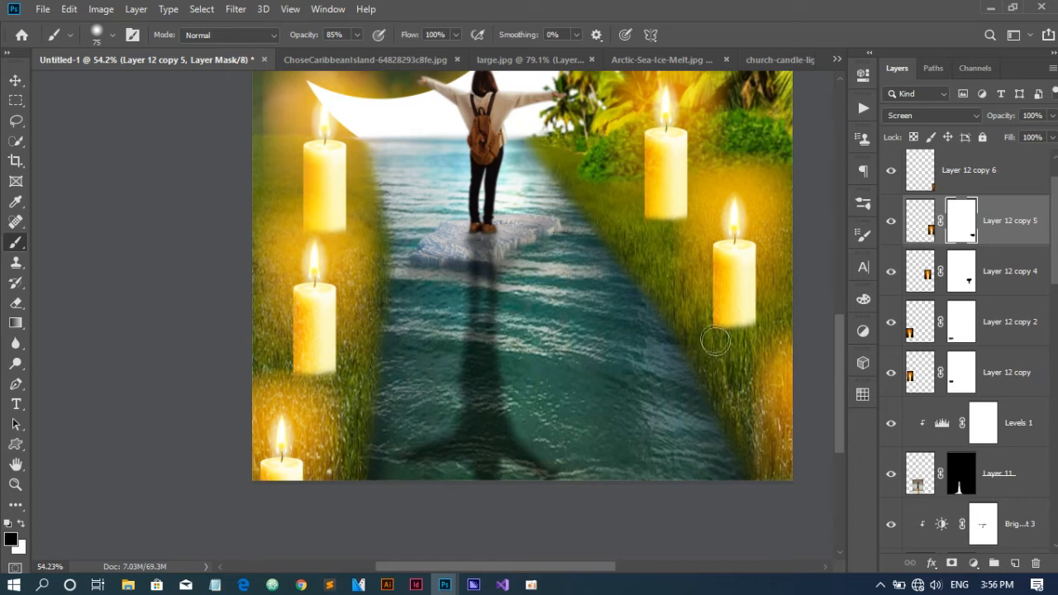
pyautogui.moveTo(727, 318)
pyautogui.mouseDown()
pyautogui.moveTo(731, 300)
pyautogui.moveTo(742, 321)
pyautogui.moveTo(724, 312)
pyautogui.mouseUp()
pyautogui.press('x')
pyautogui.press('x')
pyautogui.moveTo(725, 302)
pyautogui.mouseDown()
pyautogui.moveTo(724, 349)
pyautogui.moveTo(750, 348)
pyautogui.moveTo(719, 347)
pyautogui.moveTo(755, 353)
pyautogui.mouseUp()
pyautogui.press('x')
# Create a new layer above all the candles and brush a golden tint over the river with a 400 px brush at 10% opacity
pyautogui.scroll(2, 1007, 289)
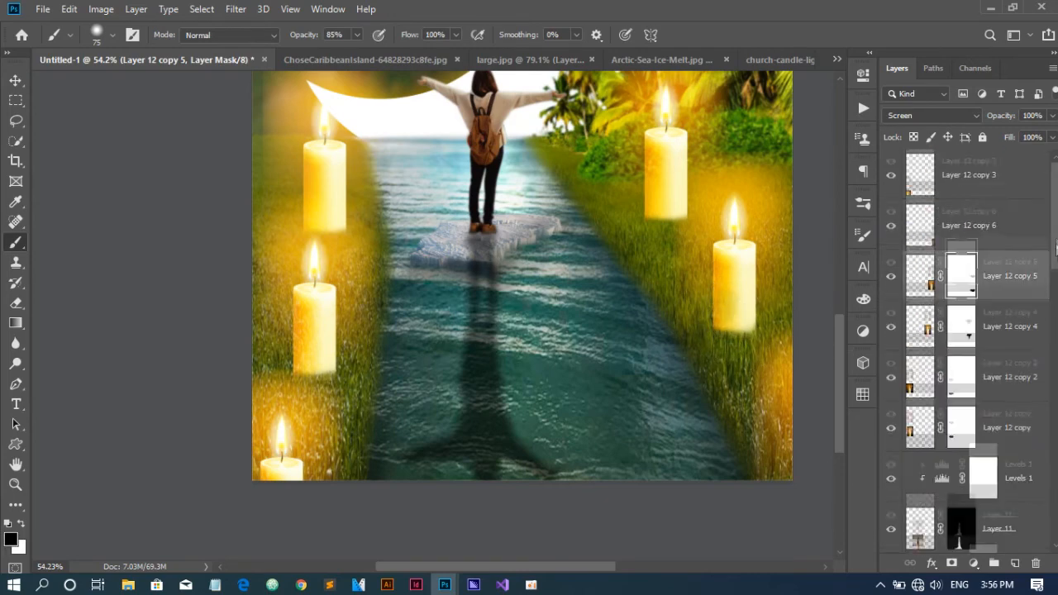
pyautogui.click(920, 175)
pyautogui.scroll(-3, 595, 334)
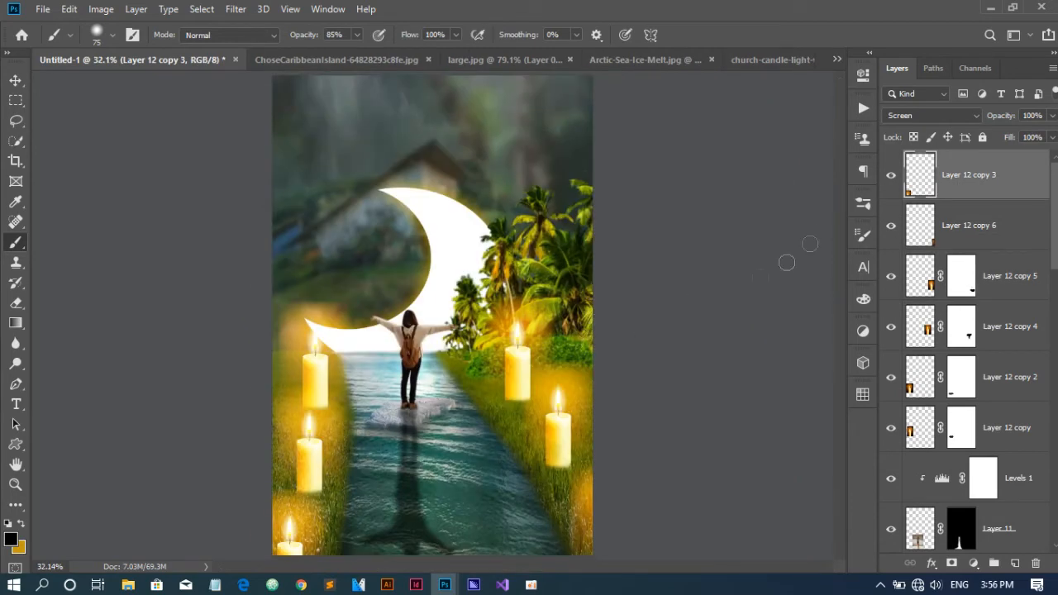
pyautogui.moveTo(1003, 519); pyautogui.dragTo(966, 199)
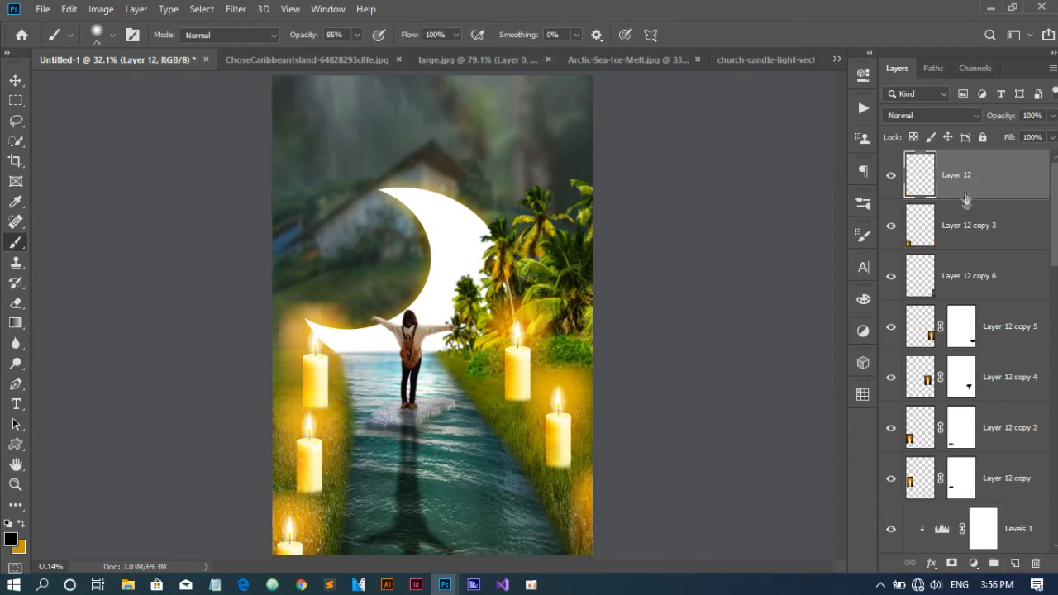
pyautogui.press('x')
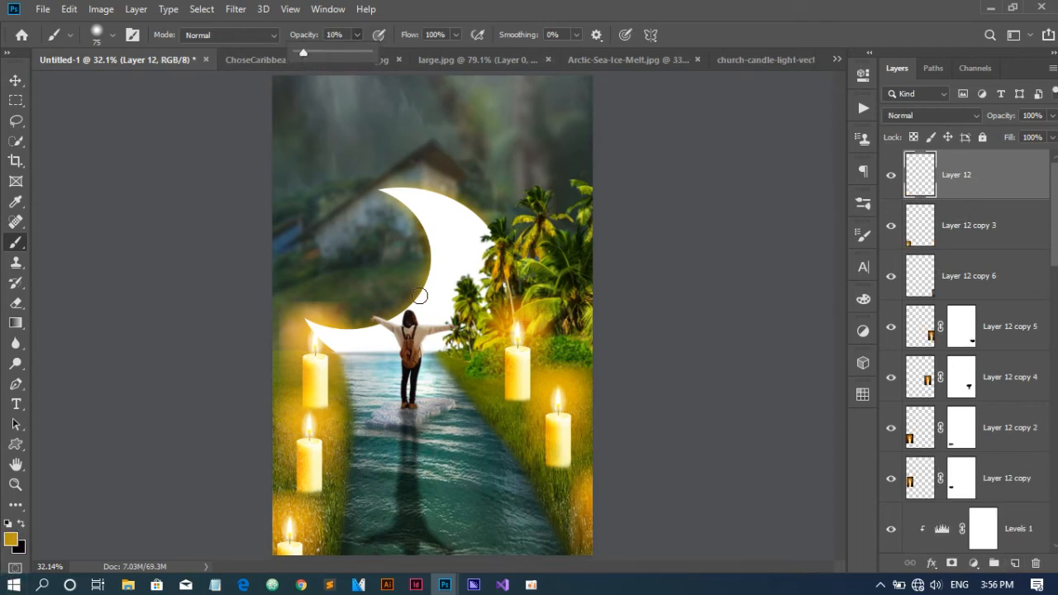
pyautogui.press('1')
pyautogui.press(']')
pyautogui.press(']')
pyautogui.press(']')
pyautogui.press(']')
pyautogui.press(']')
pyautogui.press(']')
pyautogui.press(']')
pyautogui.press(']')
pyautogui.press(']')
pyautogui.press(']')
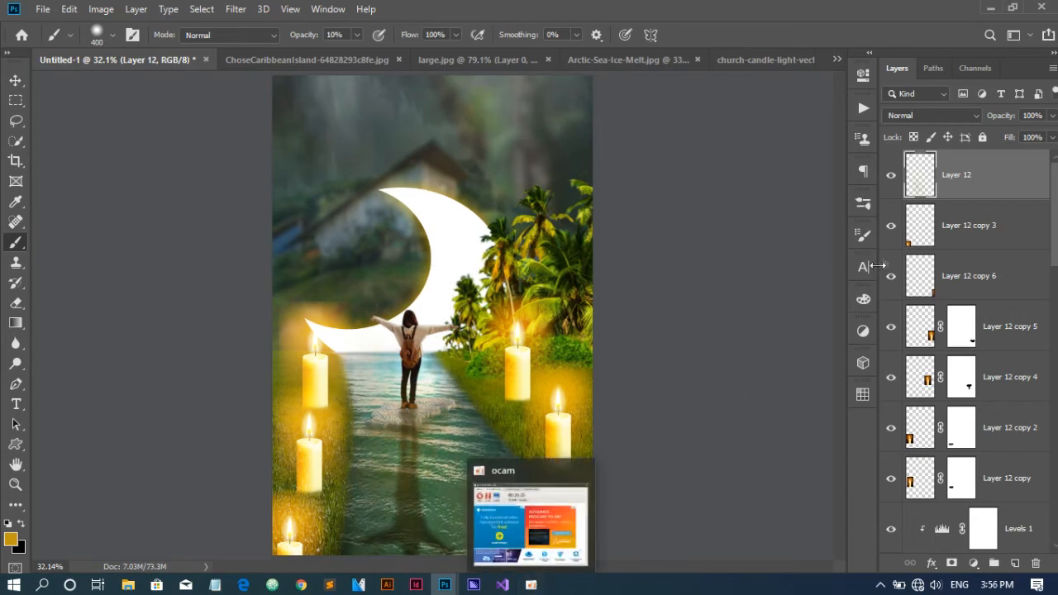
# Add a layer mask to the golden tint layer and paint more golden tint over the river on the layer itself
pyautogui.click(951, 563)
pyautogui.click(921, 175)
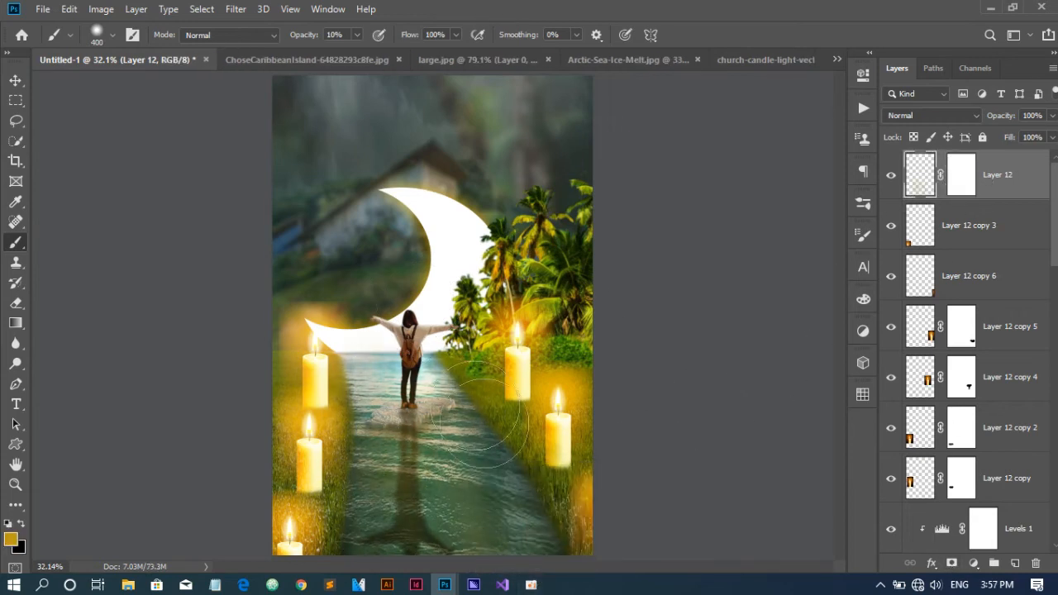
pyautogui.moveTo(481, 414)
pyautogui.mouseDown()
pyautogui.moveTo(413, 444)
pyautogui.moveTo(369, 377)
pyautogui.moveTo(339, 556)
pyautogui.moveTo(360, 469)
pyautogui.moveTo(360, 554)
pyautogui.moveTo(389, 531)
pyautogui.moveTo(417, 479)
pyautogui.moveTo(412, 465)
pyautogui.moveTo(478, 402)
pyautogui.moveTo(467, 417)
pyautogui.moveTo(293, 434)
pyautogui.moveTo(373, 463)
pyautogui.mouseUp()
# Soften the golden tint over the river by painting black on its layer mask at 5% brush opacity
pyautogui.click(961, 176)
pyautogui.press('d')
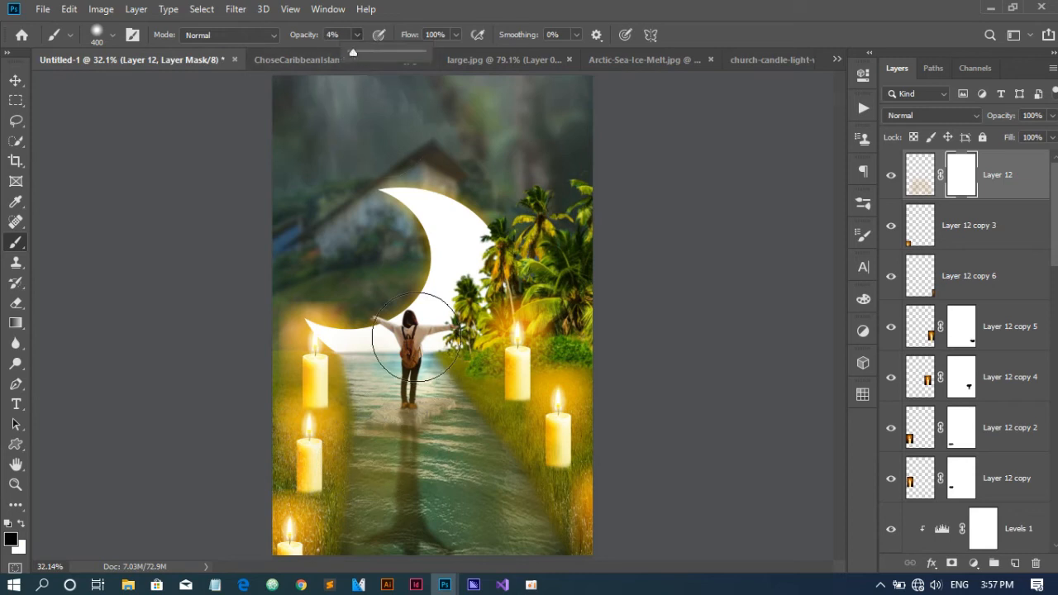
pyautogui.moveTo(433, 423)
pyautogui.mouseDown()
pyautogui.moveTo(428, 504)
pyautogui.moveTo(405, 522)
pyautogui.moveTo(386, 480)
pyautogui.moveTo(378, 485)
pyautogui.moveTo(435, 505)
pyautogui.moveTo(394, 476)
pyautogui.mouseUp()
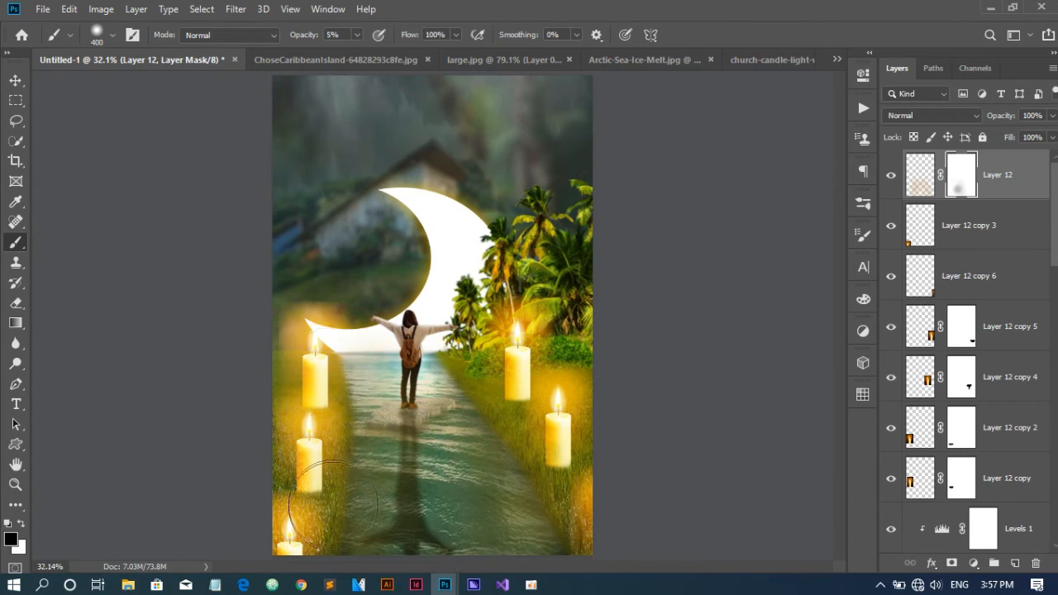
pyautogui.moveTo(528, 527)
pyautogui.mouseDown()
pyautogui.moveTo(522, 484)
pyautogui.moveTo(497, 481)
pyautogui.moveTo(488, 458)
pyautogui.mouseUp()
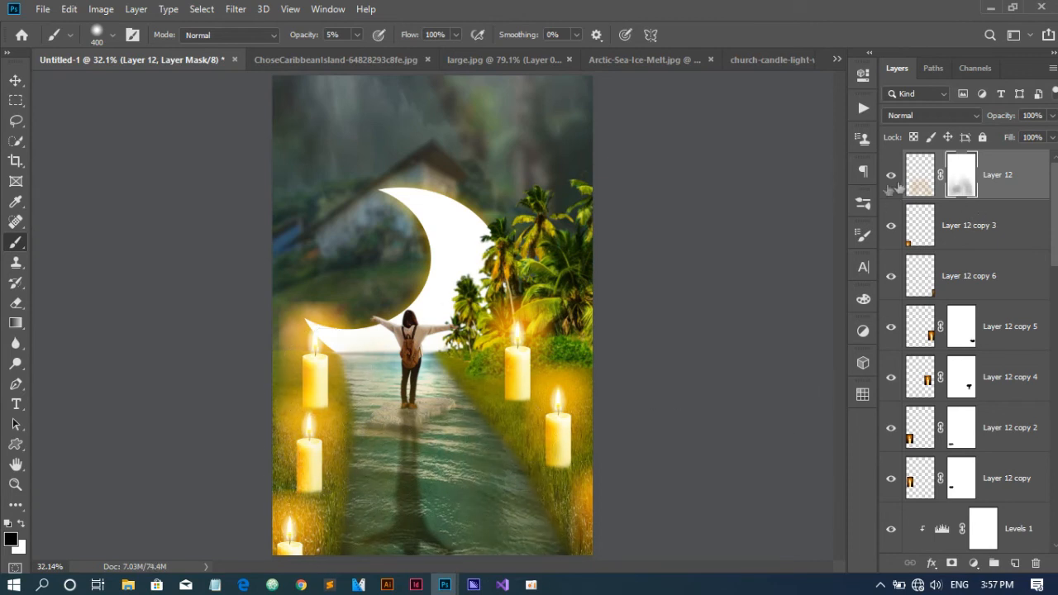
# Create another layer on top and brush black shading over both riverbanks' outer edges at 35% brush opacity
pyautogui.click(920, 176)
pyautogui.click(1016, 563)
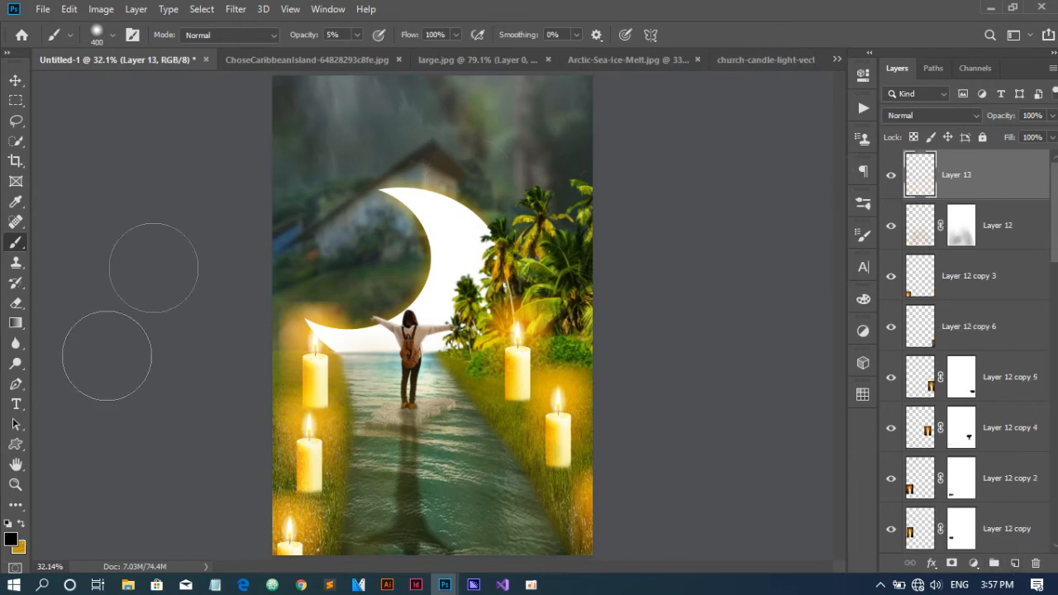
pyautogui.click(356, 35)
pyautogui.moveTo(394, 50); pyautogui.dragTo(376, 50)
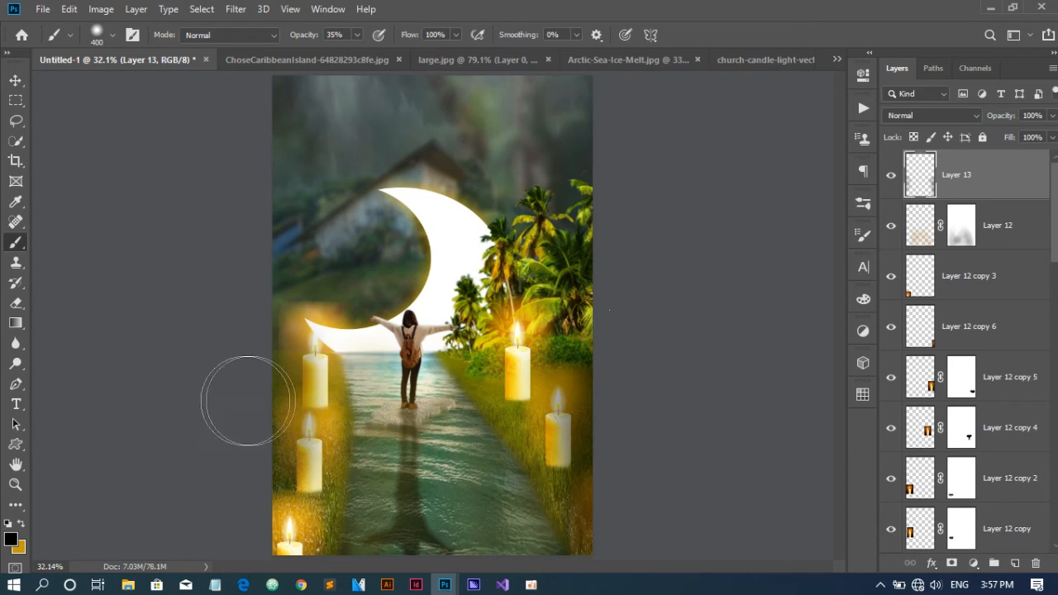
# Add a layer mask to the dark shading layer and soften the shading around the banks with black at 10% brush opacity
pyautogui.click(951, 563)
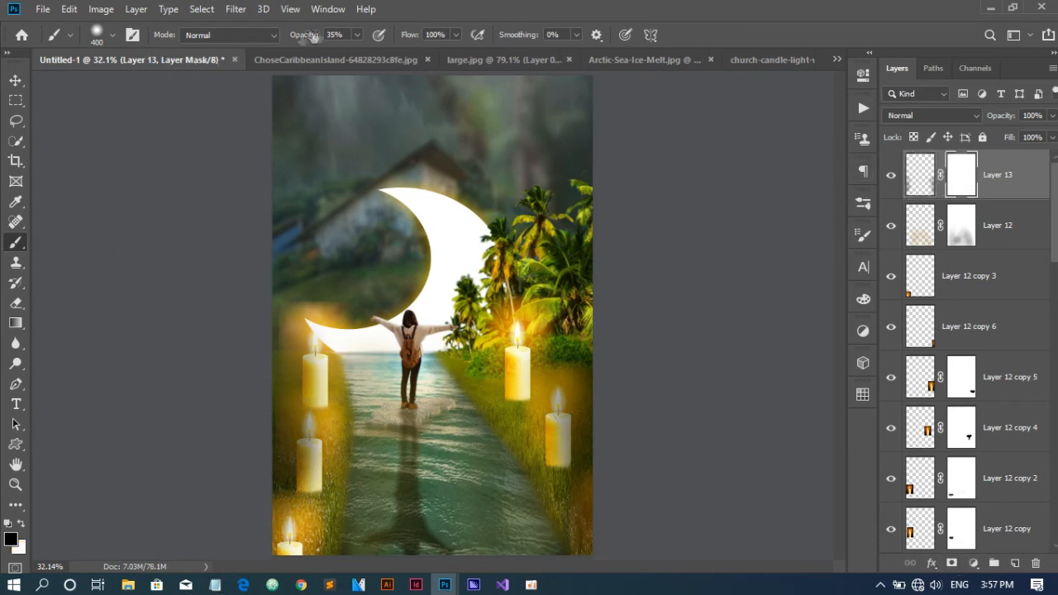
pyautogui.click(356, 34)
pyautogui.moveTo(341, 60); pyautogui.dragTo(338, 60)
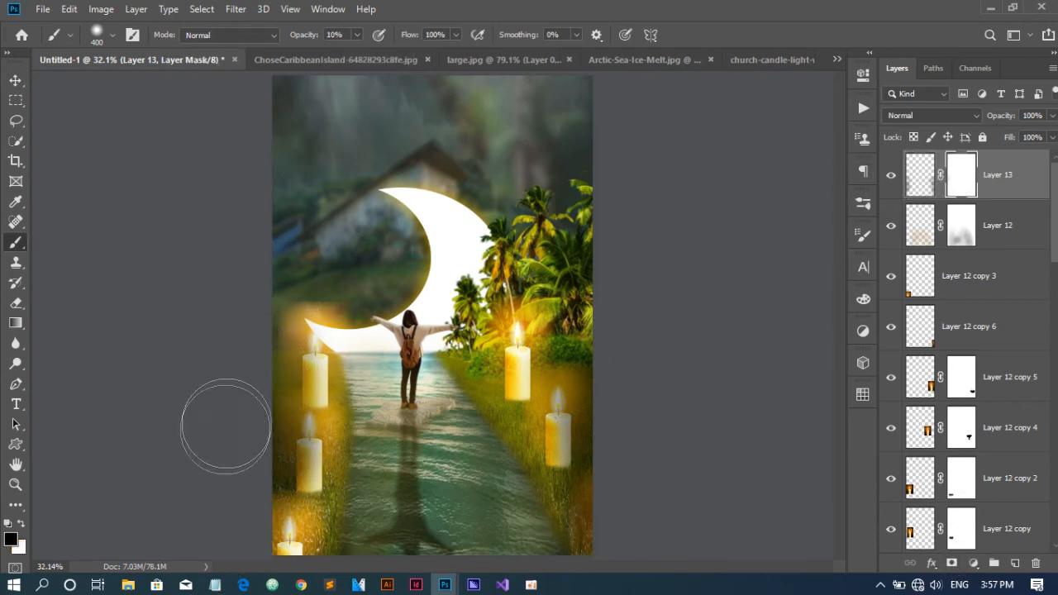
pyautogui.moveTo(263, 507)
pyautogui.mouseDown()
pyautogui.moveTo(283, 473)
pyautogui.moveTo(249, 391)
pyautogui.moveTo(274, 473)
pyautogui.moveTo(289, 423)
pyautogui.moveTo(266, 506)
pyautogui.moveTo(302, 356)
pyautogui.moveTo(255, 353)
pyautogui.moveTo(293, 355)
pyautogui.mouseUp()
pyautogui.moveTo(582, 375)
pyautogui.mouseDown()
pyautogui.moveTo(559, 344)
pyautogui.moveTo(554, 364)
pyautogui.mouseUp()
pyautogui.moveTo(554, 498); pyautogui.dragTo(560, 440)
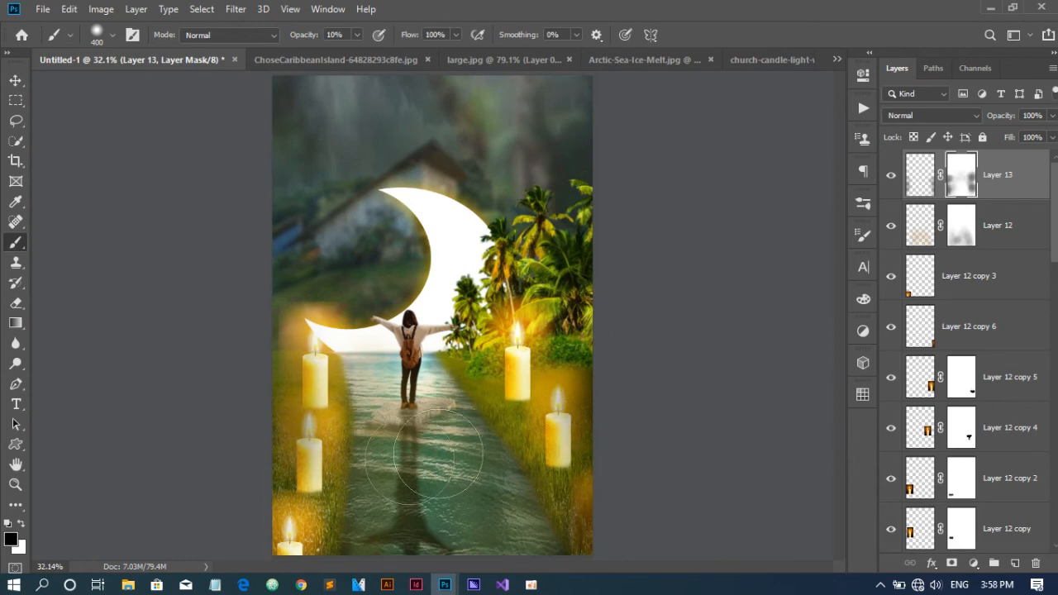
pyautogui.scroll(-3, 403, 331)
pyautogui.scroll(1, 403, 331)
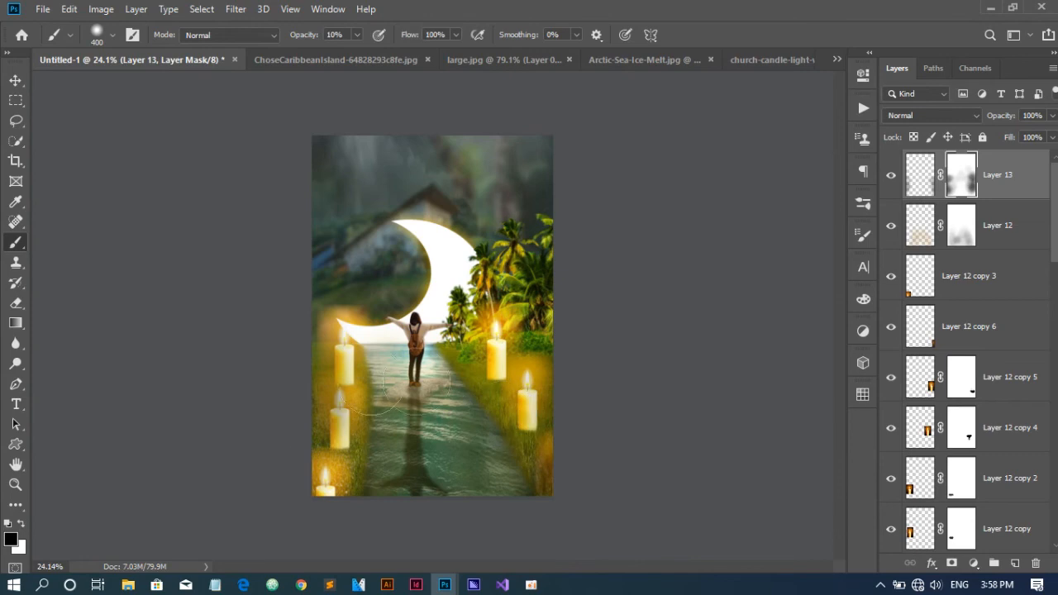
pyautogui.scroll(-2, 442, 383)
pyautogui.scroll(2, 439, 347)
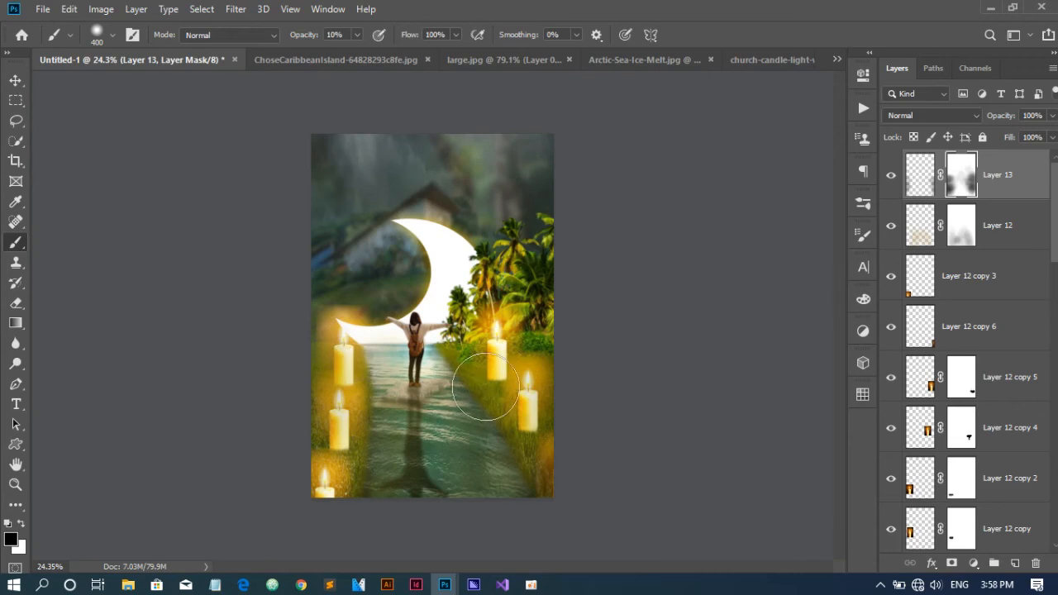
# Create a new layer clipped to the woman's layer, directly above it
pyautogui.scroll(6, 413, 370)
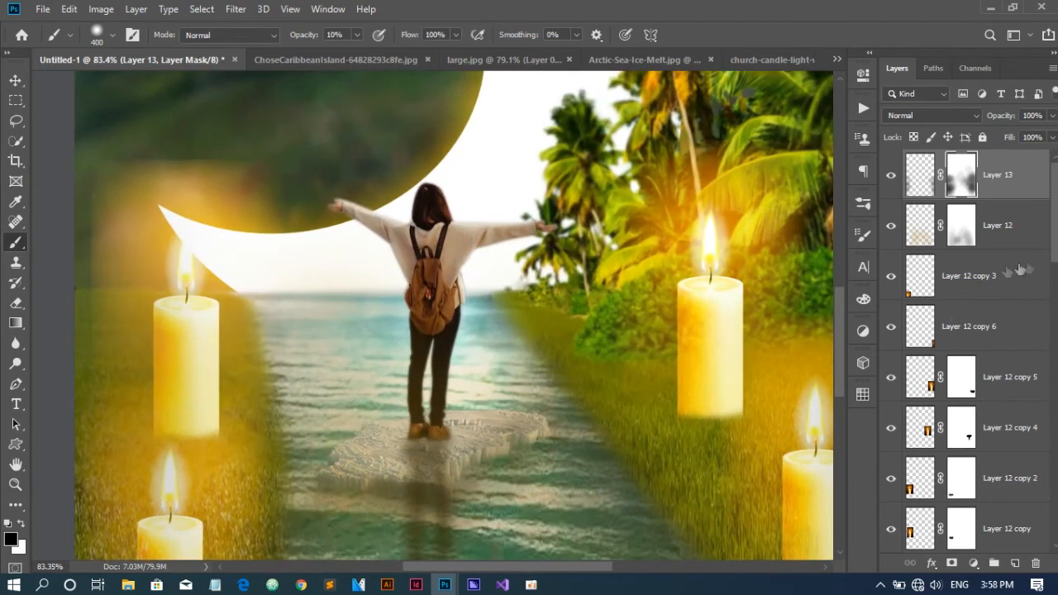
pyautogui.scroll(-5, 989, 280)
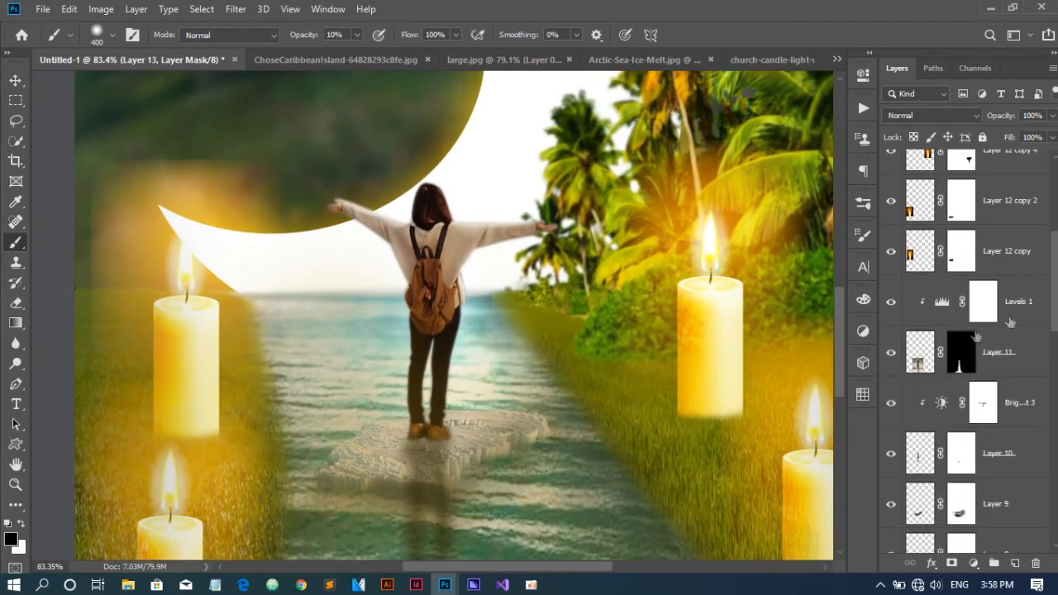
pyautogui.click(915, 348)
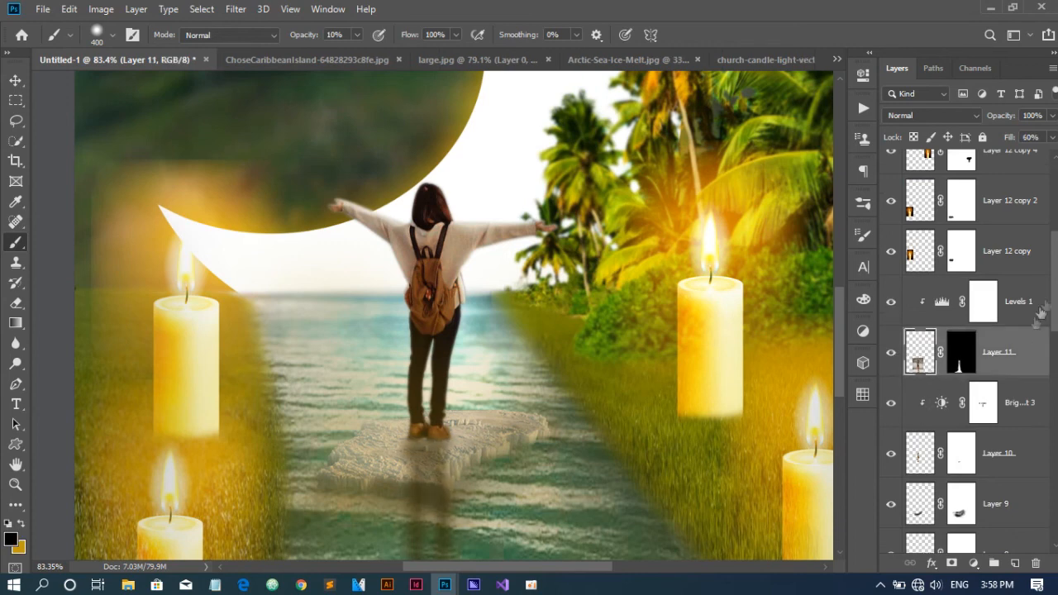
pyautogui.scroll(-3, 1029, 335)
pyautogui.click(930, 285)
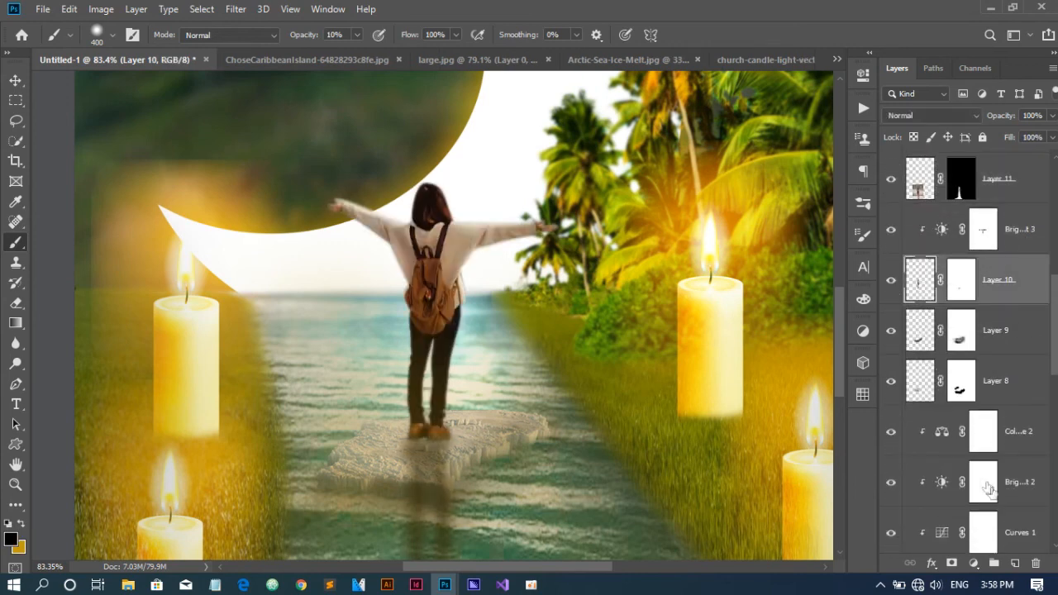
pyautogui.click(1017, 563)
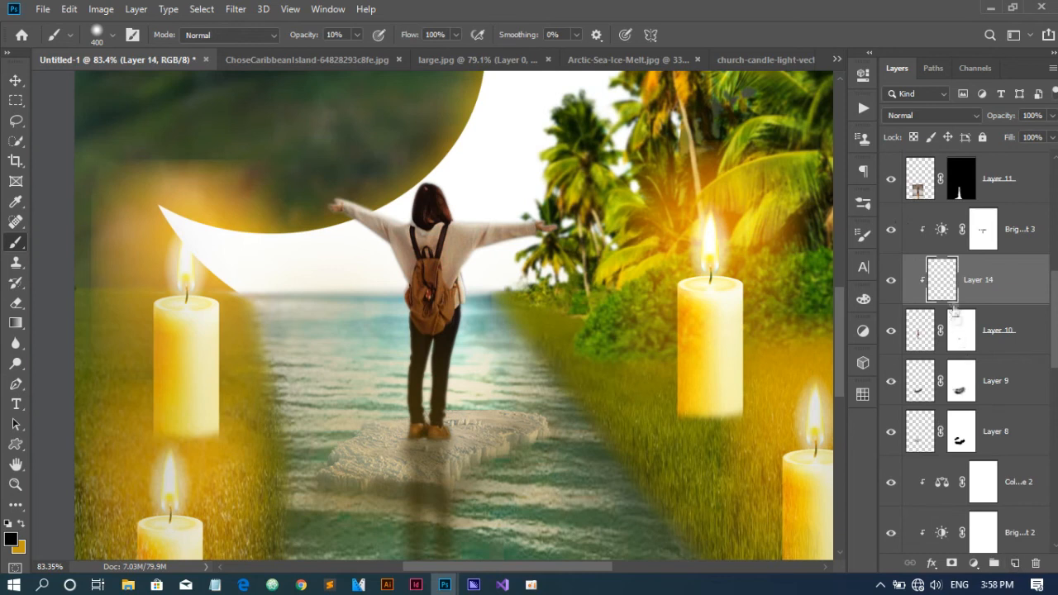
# Brush a golden tint over the woman on the clipped layer with a 200 px brush at 10% opacity
pyautogui.click(22, 526)
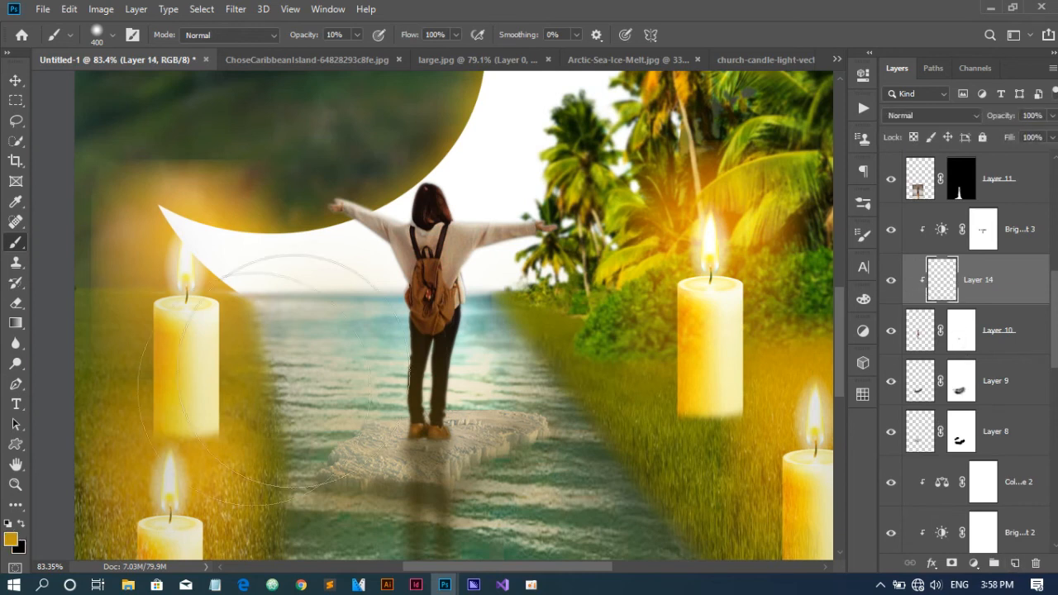
pyautogui.press('[')
pyautogui.press('[')
pyautogui.press('[')
pyautogui.press('[')
pyautogui.press(']')
pyautogui.moveTo(498, 248)
pyautogui.mouseDown()
pyautogui.moveTo(451, 286)
pyautogui.moveTo(441, 265)
pyautogui.moveTo(442, 355)
pyautogui.moveTo(431, 322)
pyautogui.moveTo(530, 240)
pyautogui.moveTo(386, 238)
pyautogui.moveTo(402, 256)
pyautogui.moveTo(403, 292)
pyautogui.mouseUp()
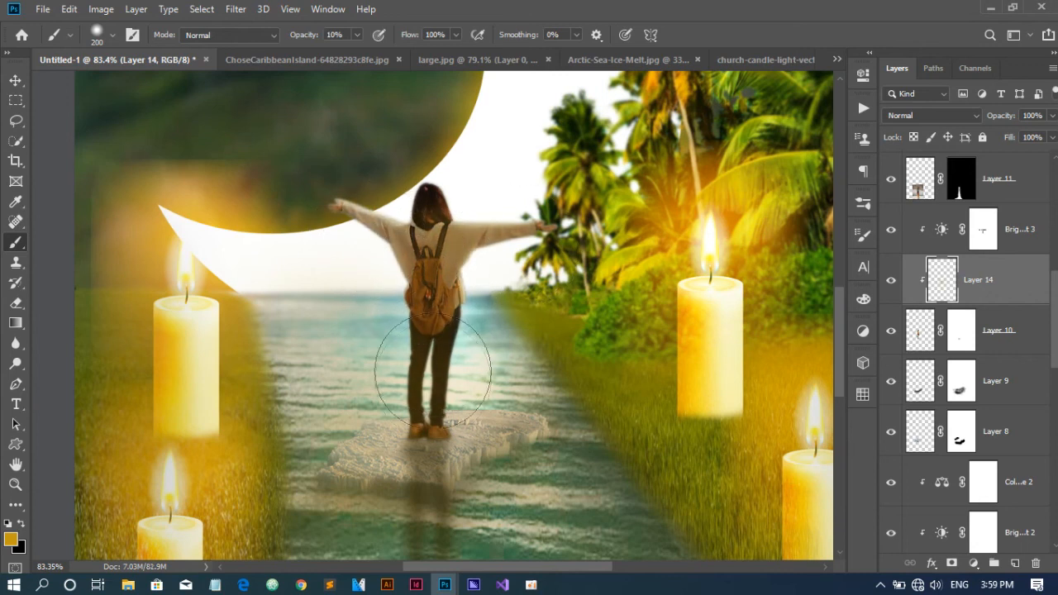
# Add a layer mask to the golden tint layer and soften the tint on the woman's body with black at 5% brush opacity
pyautogui.click(952, 563)
pyautogui.click(357, 35)
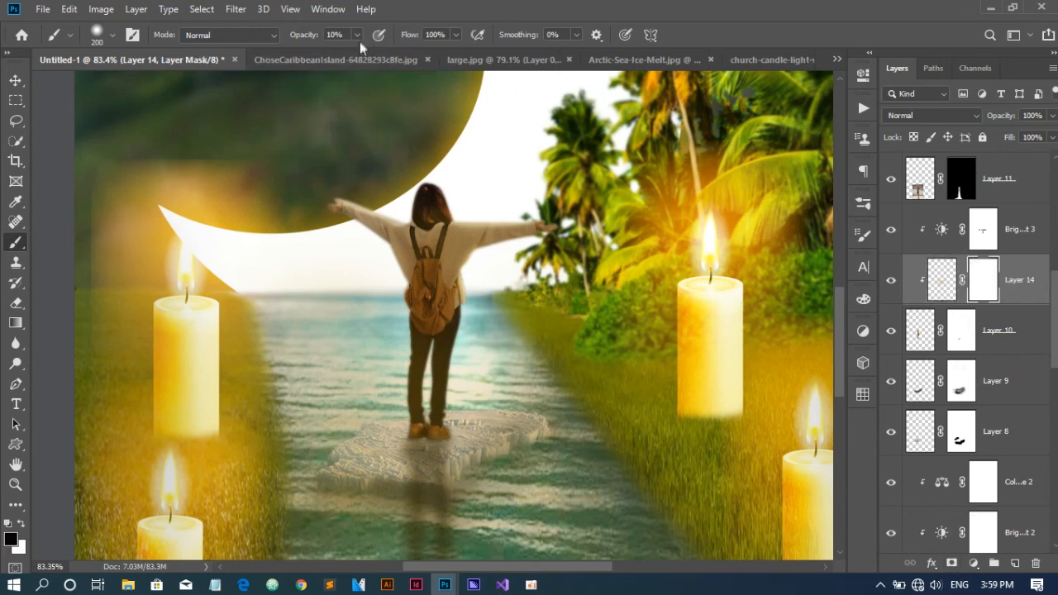
pyautogui.moveTo(357, 52); pyautogui.dragTo(353, 52)
pyautogui.moveTo(410, 266)
pyautogui.mouseDown()
pyautogui.moveTo(445, 331)
pyautogui.moveTo(434, 257)
pyautogui.moveTo(463, 275)
pyautogui.moveTo(357, 251)
pyautogui.moveTo(411, 302)
pyautogui.moveTo(421, 191)
pyautogui.moveTo(432, 440)
pyautogui.moveTo(430, 387)
pyautogui.moveTo(415, 356)
pyautogui.mouseUp()
pyautogui.press('[')
pyautogui.press('[')
pyautogui.press('[')
pyautogui.moveTo(424, 447)
pyautogui.mouseDown()
pyautogui.moveTo(396, 349)
pyautogui.moveTo(446, 414)
pyautogui.moveTo(397, 298)
pyautogui.moveTo(411, 466)
pyautogui.mouseUp()
# Identify the ice layer by toggling layer visibility, and add a Color Balance adjustment layer directly above Layer 8
pyautogui.moveTo(1055, 310)
pyautogui.mouseDown()
pyautogui.moveTo(1055, 207)
pyautogui.moveTo(1056, 437)
pyautogui.moveTo(1055, 316)
pyautogui.mouseUp()
pyautogui.click(891, 362)
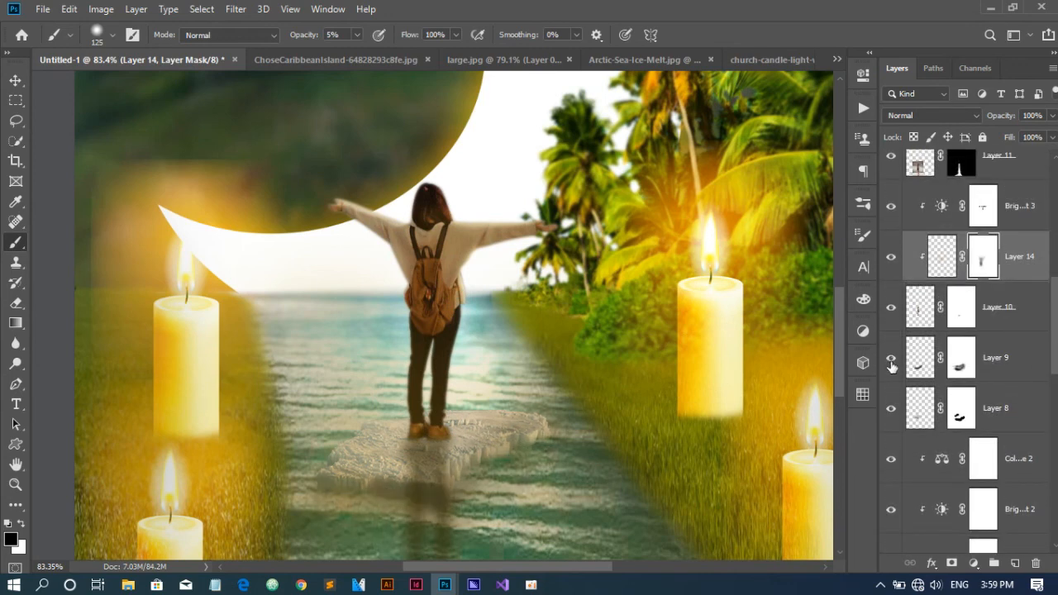
pyautogui.click(892, 324)
pyautogui.click(892, 324)
pyautogui.scroll(-3, 893, 298)
pyautogui.click(892, 246)
pyautogui.click(891, 245)
pyautogui.click(920, 244)
pyautogui.click(973, 563)
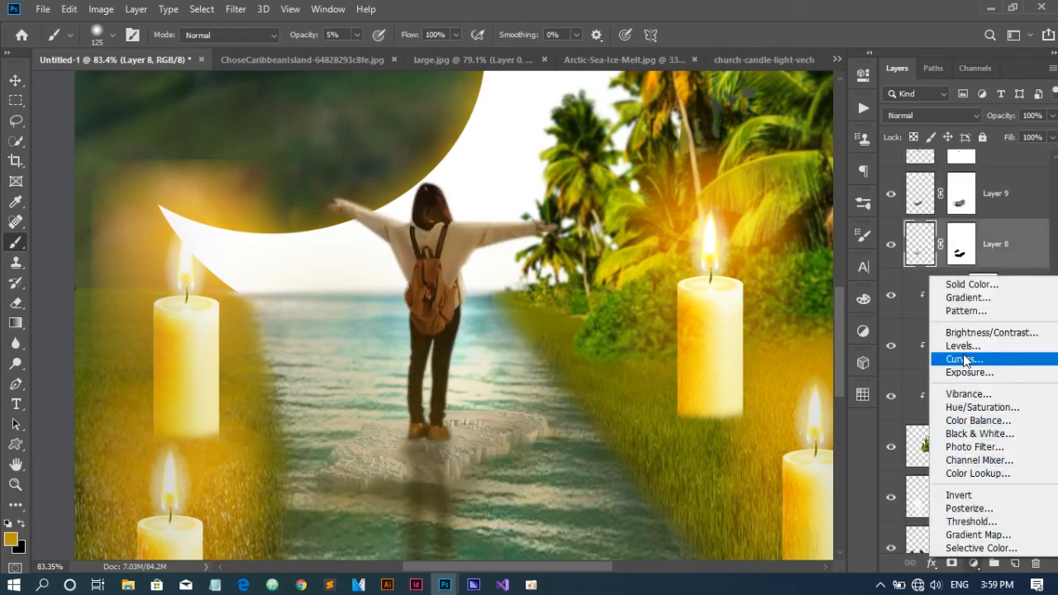
pyautogui.click(969, 421)
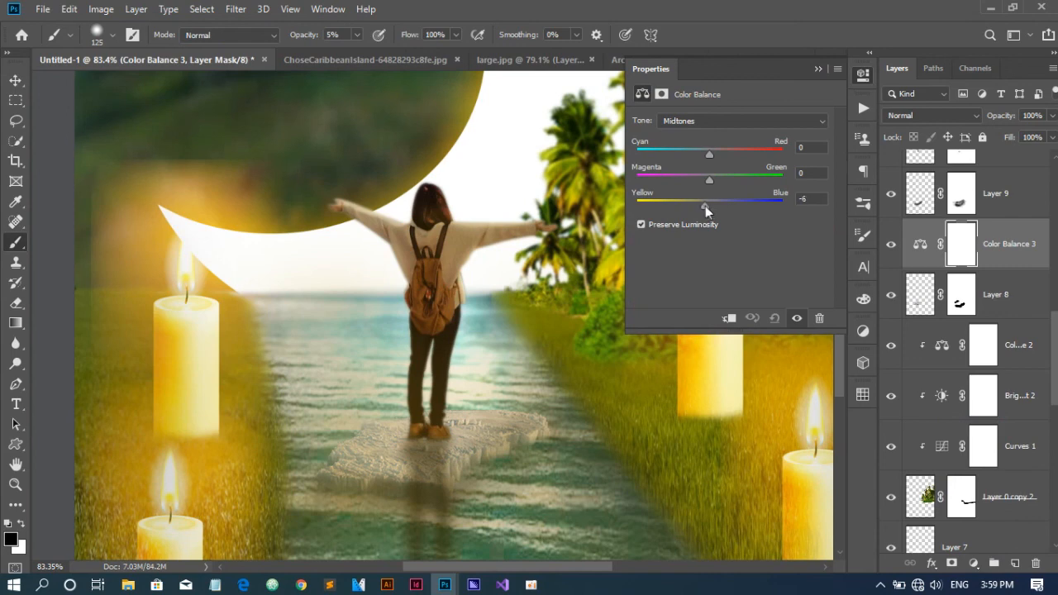
# Clip the Color Balance adjustment to the ice layer and shift its midtones toward yellow
pyautogui.click(727, 318)
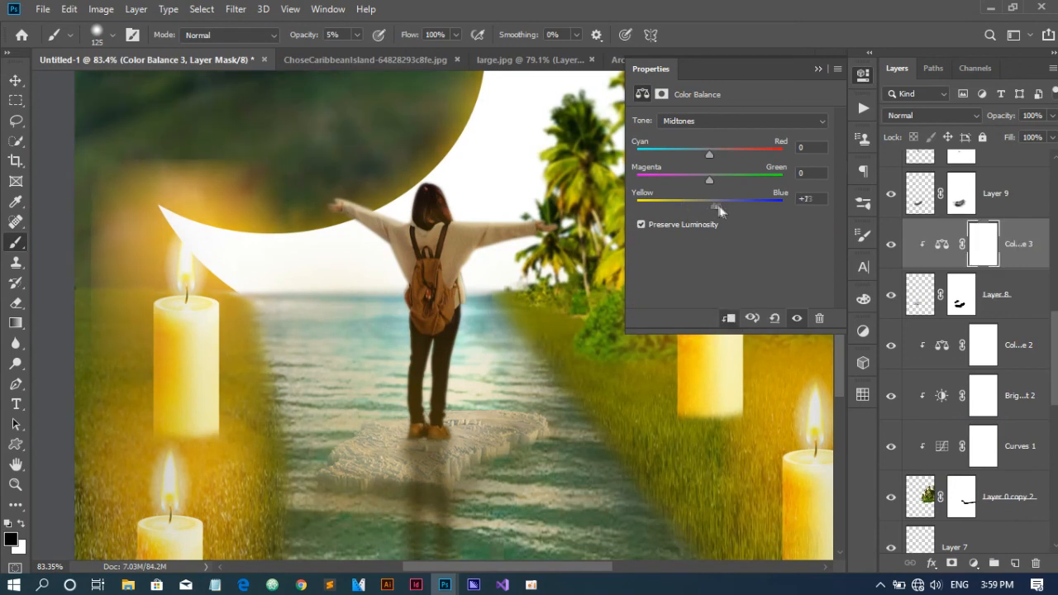
pyautogui.moveTo(674, 203); pyautogui.dragTo(681, 210)
pyautogui.click(818, 71)
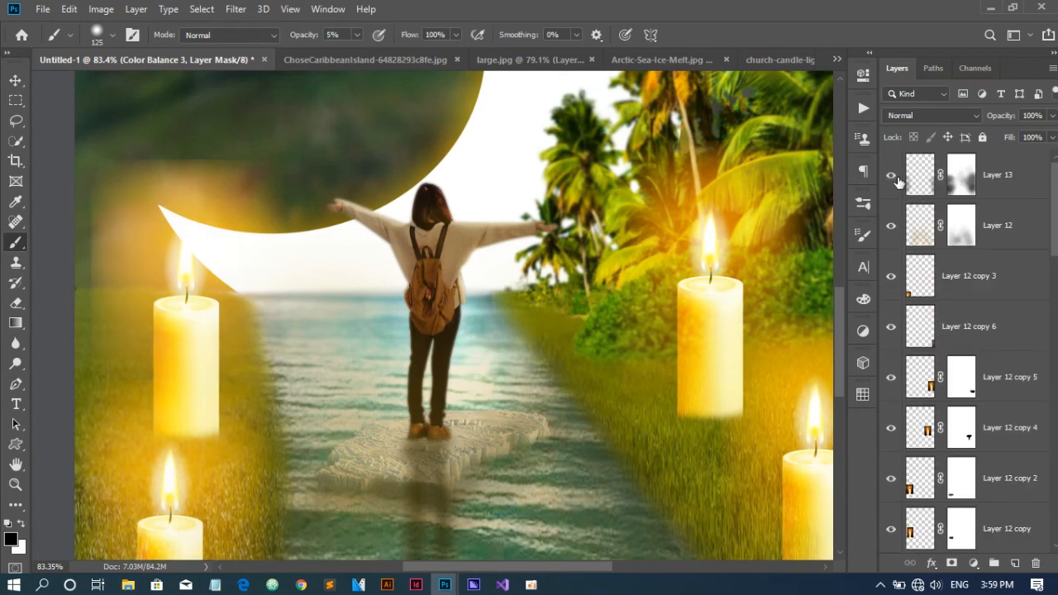
# Stamp all visible layers into a new top layer and apply the Camera Raw filter with Saturation +10 and slightly lowered Blacks
pyautogui.hotkey('ctrl', '0')
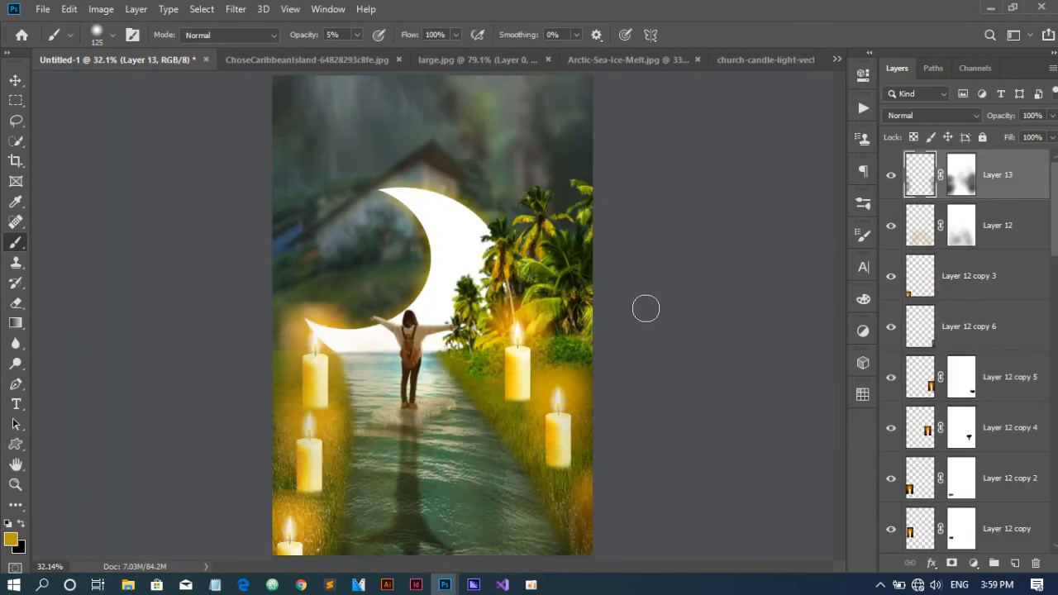
pyautogui.hotkey('ctrl', 'shift', 'alt', 'e')
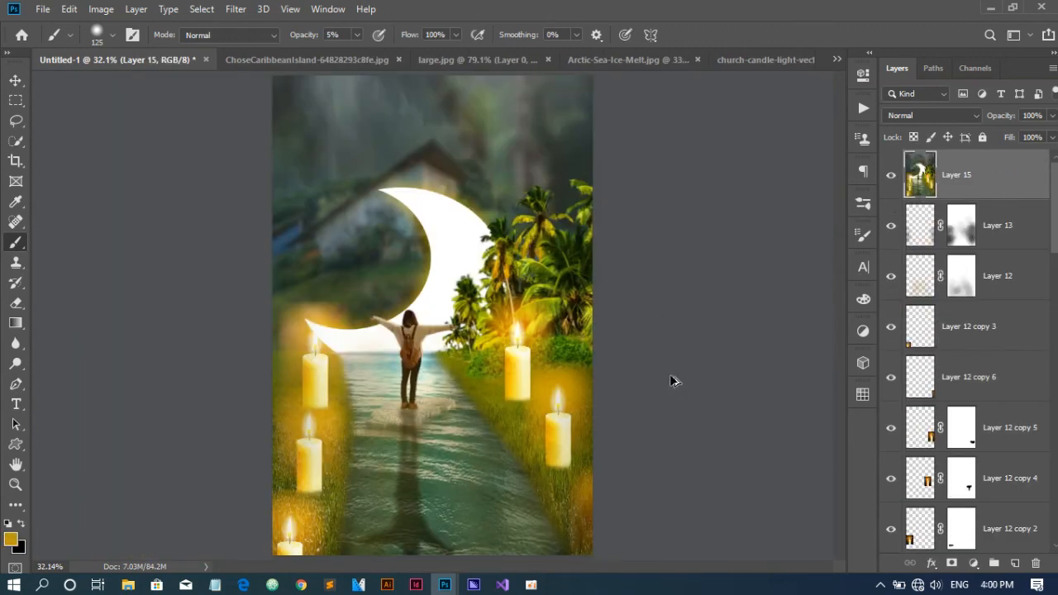
pyautogui.click(235, 9)
pyautogui.click(260, 102)
pyautogui.moveTo(852, 307); pyautogui.dragTo(868, 322)
pyautogui.scroll(-3, 952, 425)
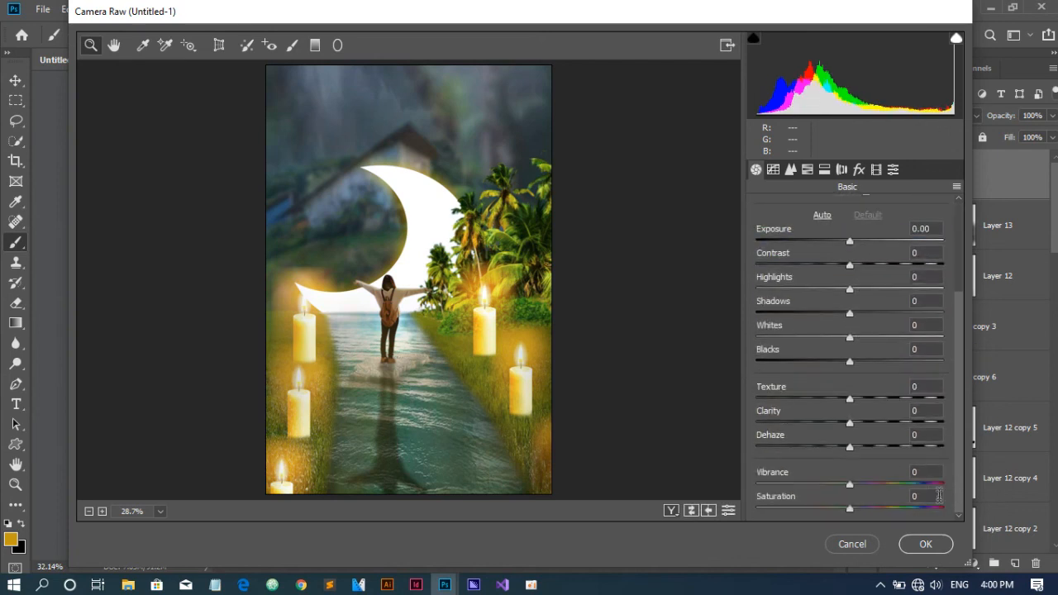
pyautogui.moveTo(852, 510); pyautogui.dragTo(861, 509)
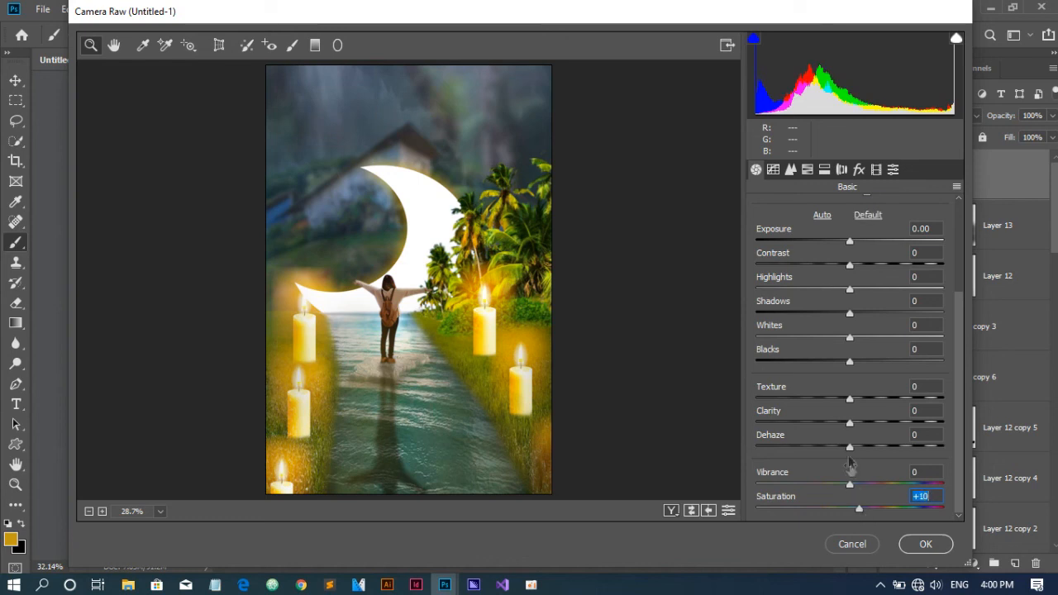
pyautogui.moveTo(851, 365)
pyautogui.mouseDown()
pyautogui.moveTo(793, 365)
pyautogui.moveTo(868, 365)
pyautogui.moveTo(814, 367)
pyautogui.moveTo(857, 362)
pyautogui.moveTo(844, 366)
pyautogui.mouseUp()
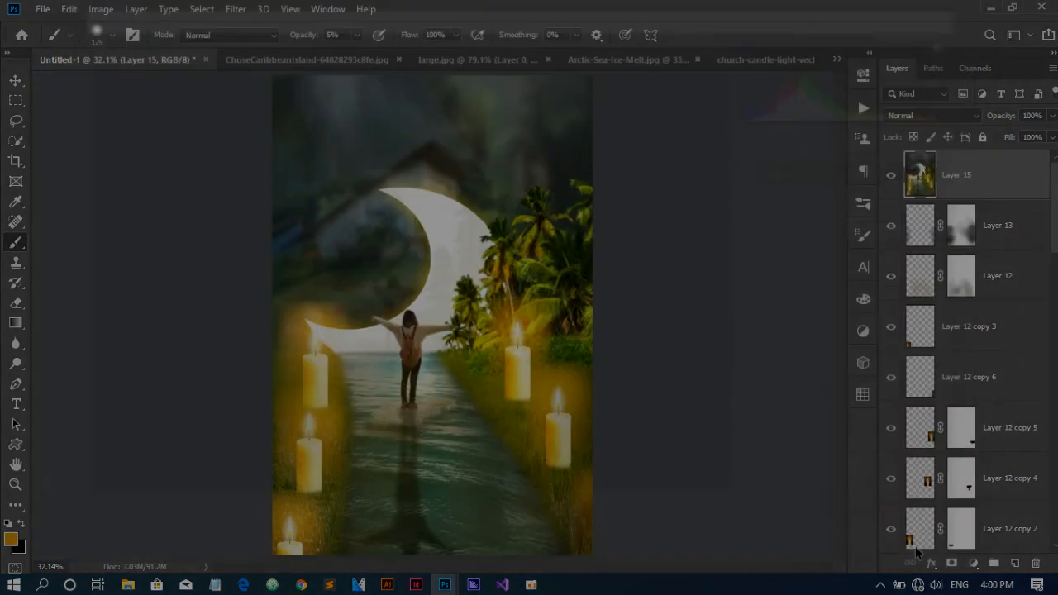